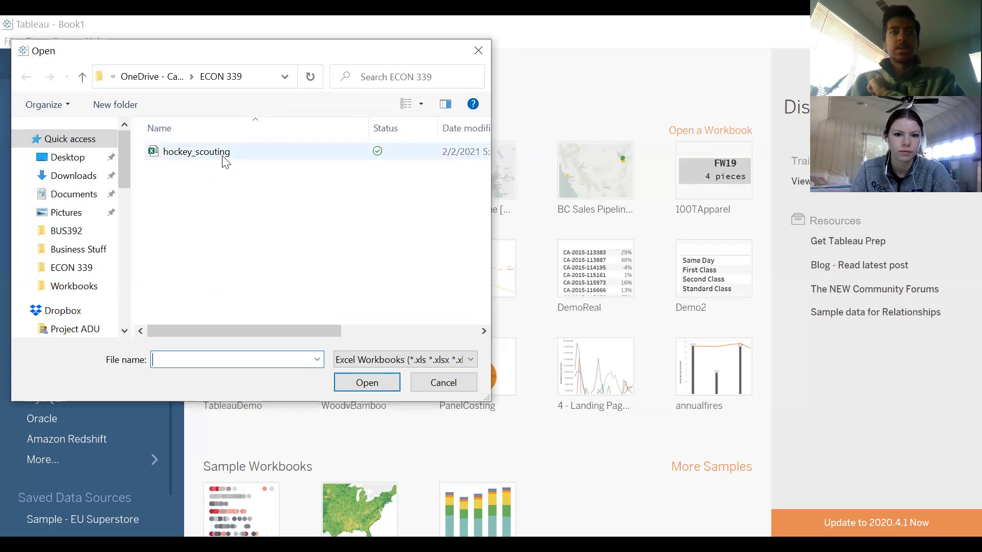
# Connect to the hockey_scouting Excel workbook and go to the Sheet 1 worksheet.
pyautogui.click(259, 163)
pyautogui.click(361, 381)
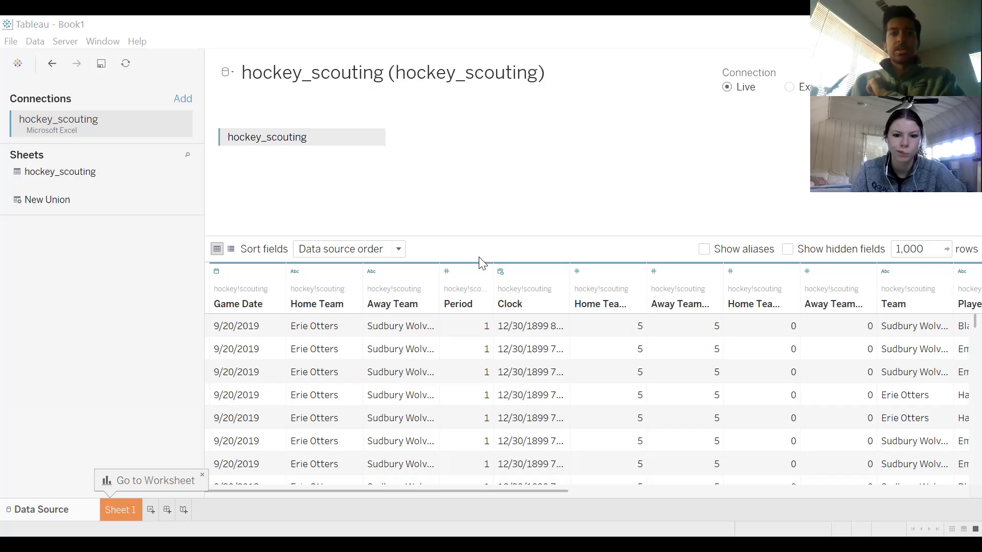
pyautogui.moveTo(423, 487); pyautogui.dragTo(279, 438)
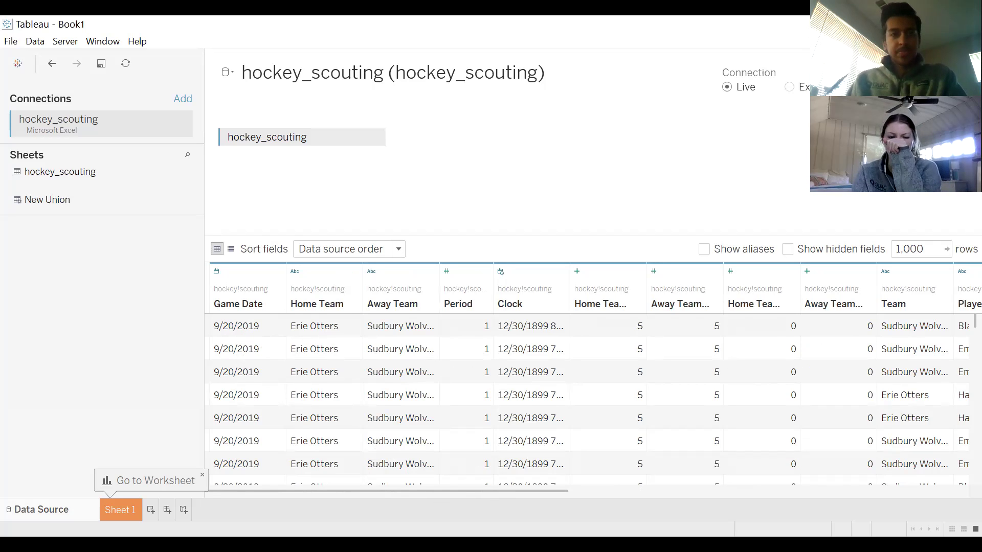
pyautogui.click(125, 510)
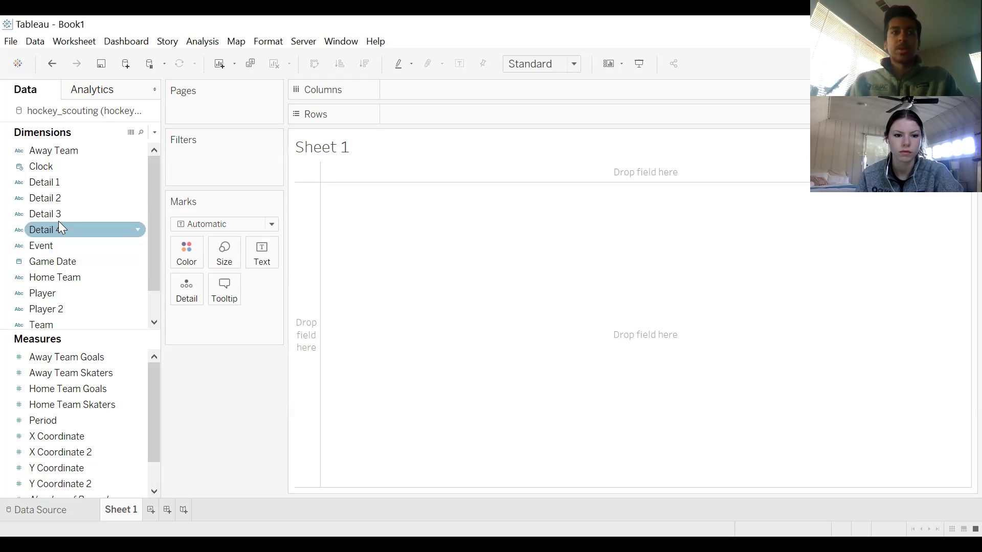
# Place the Team dimension on Columns so that each team gets its own column.
pyautogui.scroll(-1, 31, 261)
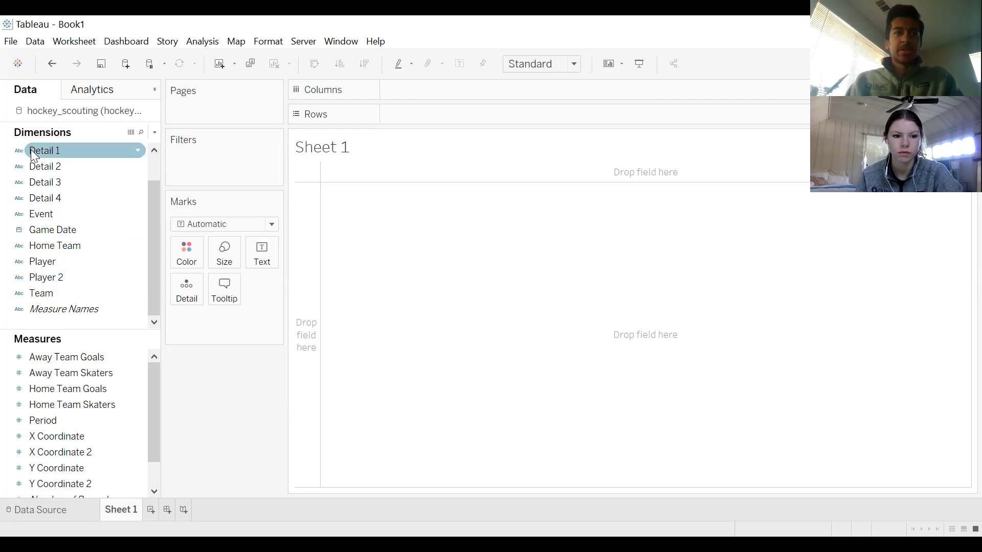
pyautogui.scroll(1, 49, 192)
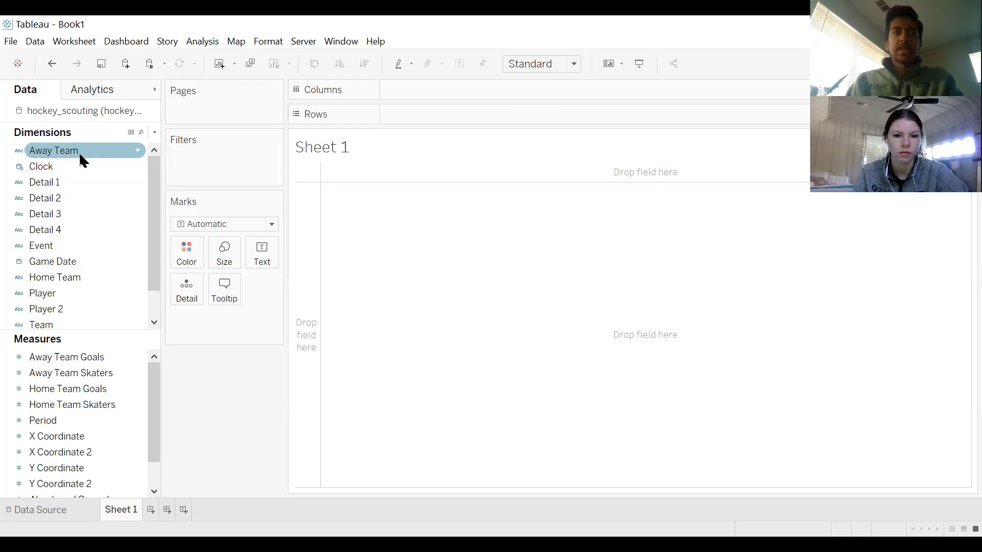
pyautogui.scroll(-1, 54, 225)
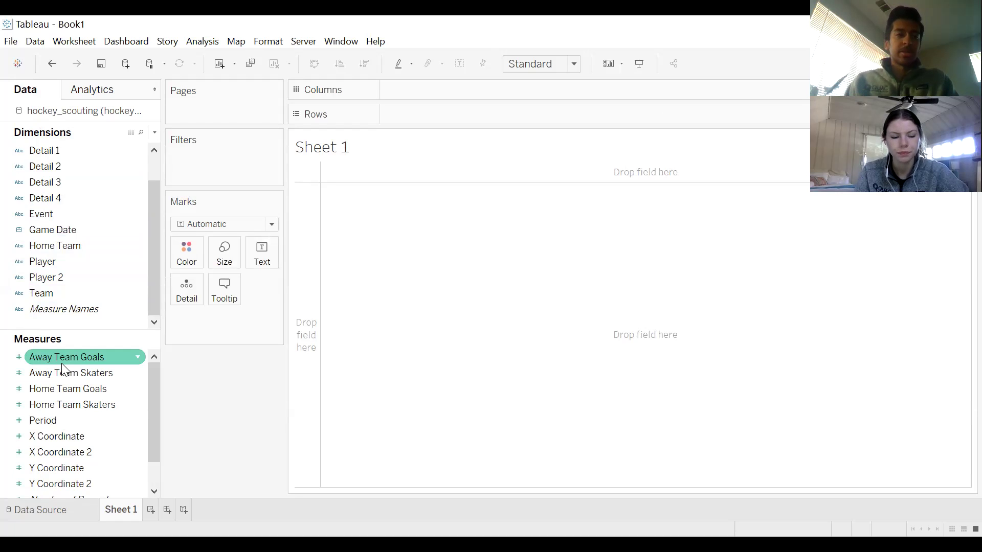
pyautogui.scroll(-2, 81, 439)
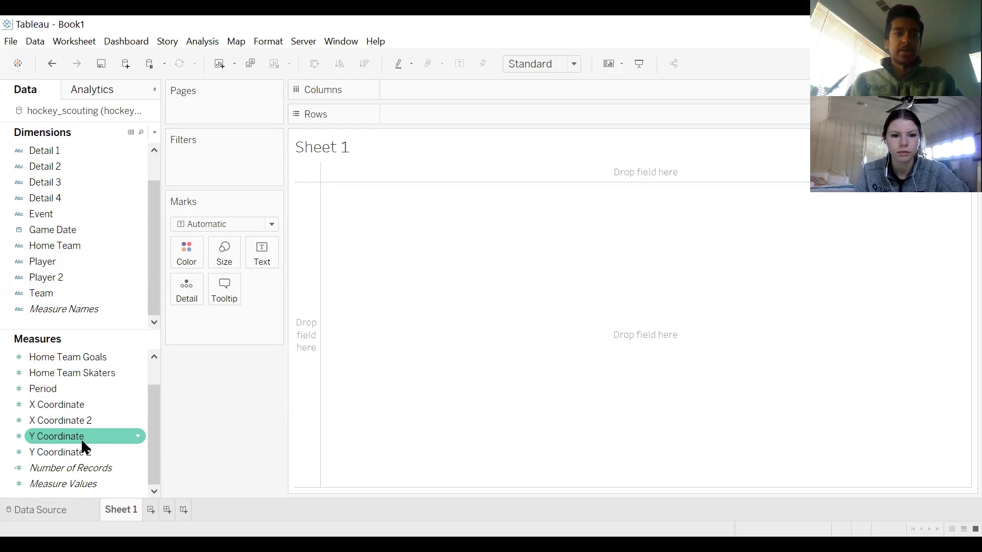
pyautogui.scroll(2, 83, 448)
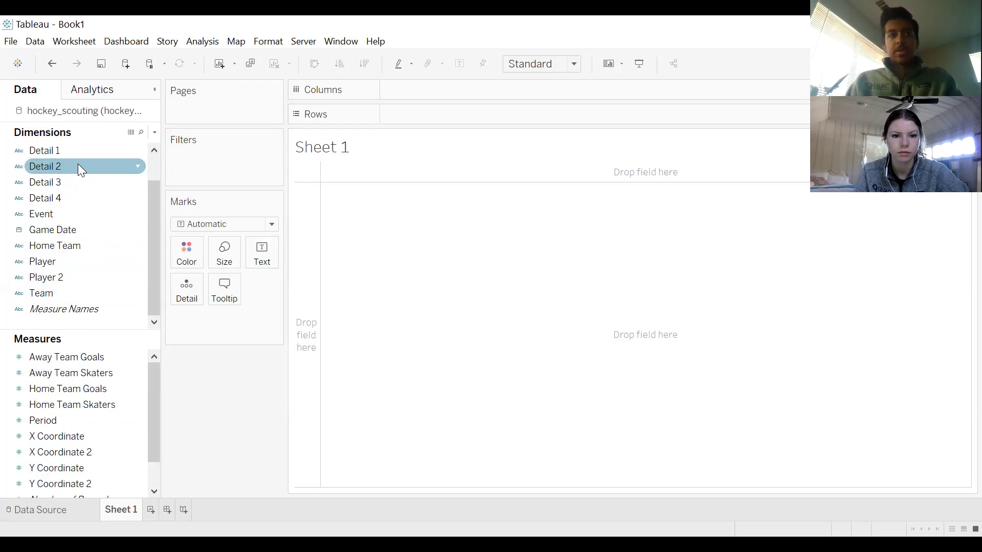
pyautogui.moveTo(44, 290); pyautogui.dragTo(506, 90)
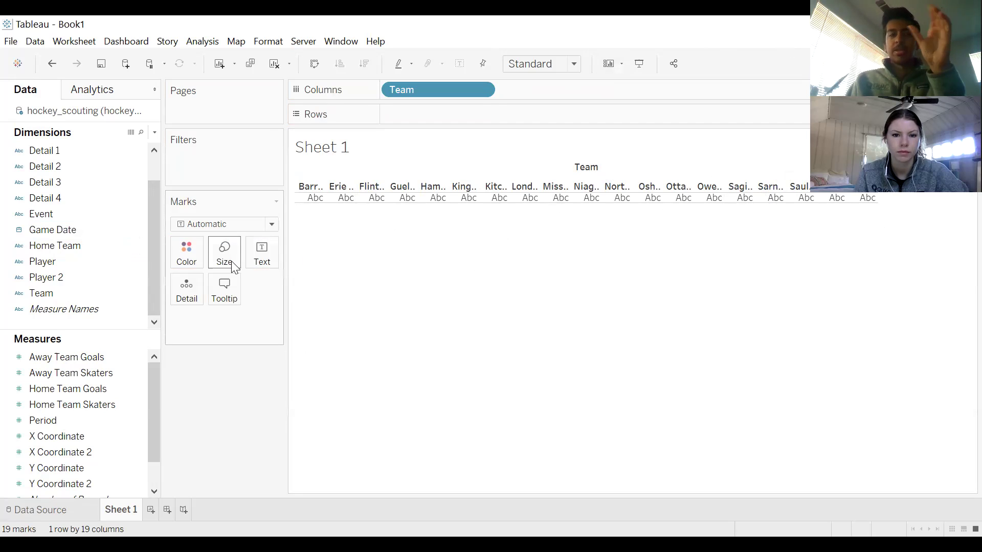
# Filter the sheet on Game Date by individual dates, keeping only 9/20/2019.
pyautogui.moveTo(105, 233); pyautogui.dragTo(209, 178)
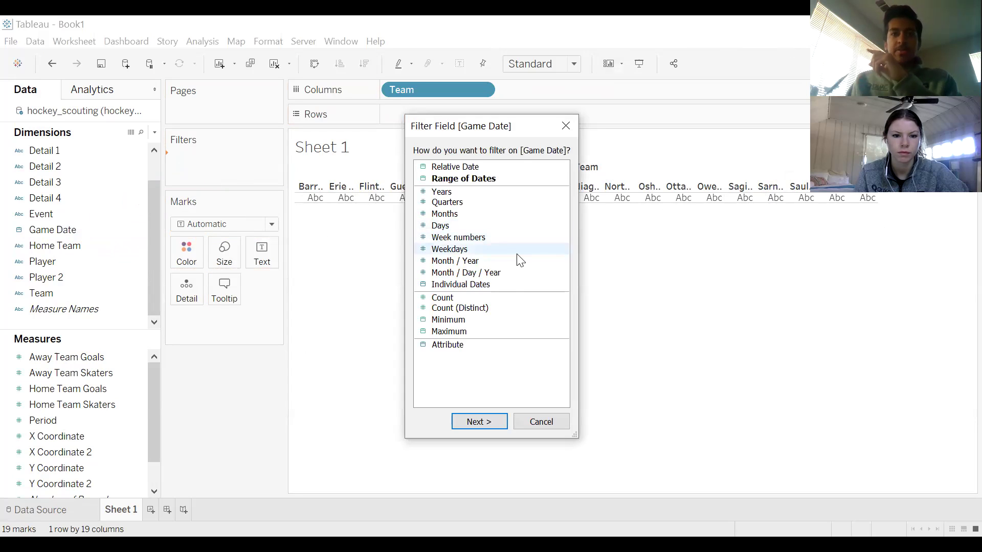
pyautogui.click(469, 290)
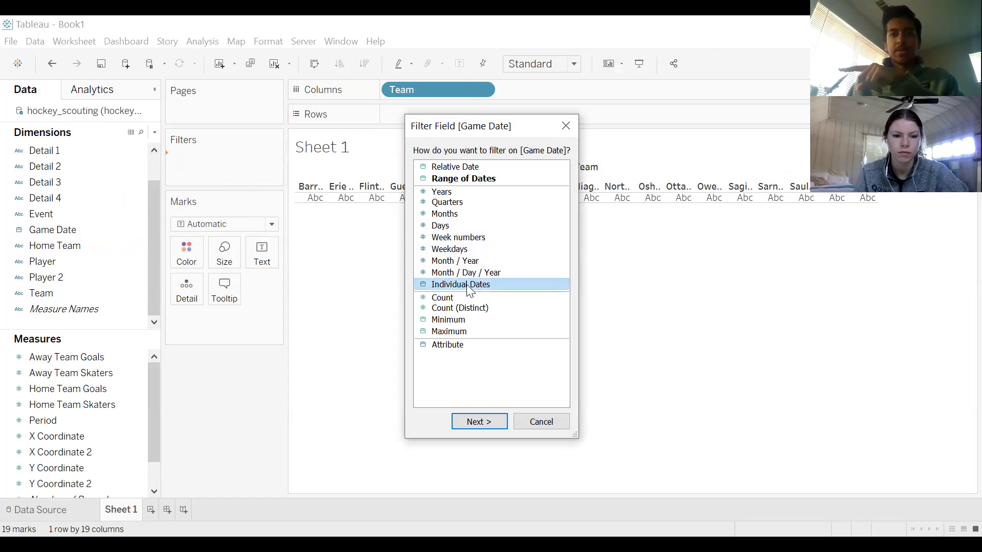
pyautogui.doubleClick(468, 289)
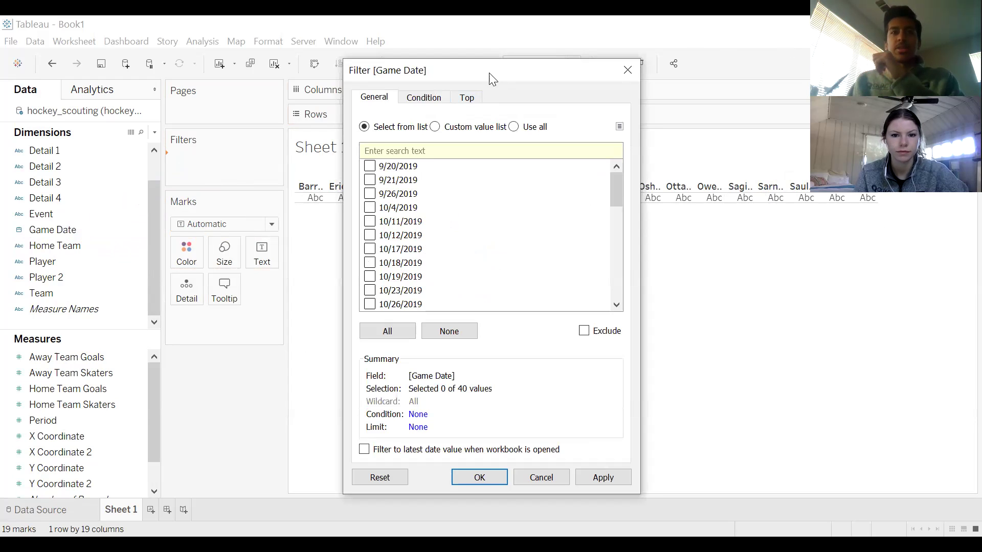
pyautogui.moveTo(492, 77); pyautogui.dragTo(488, 72)
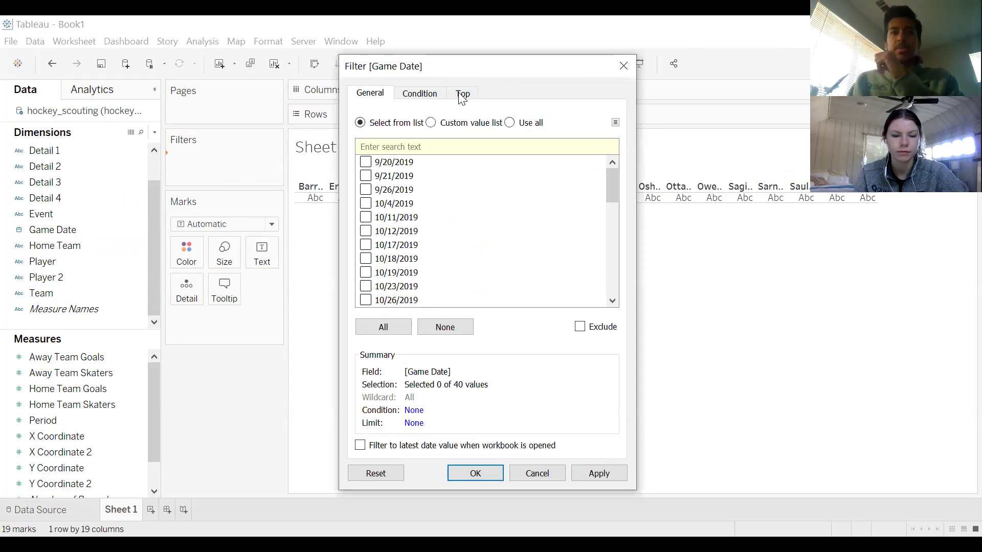
pyautogui.click(365, 166)
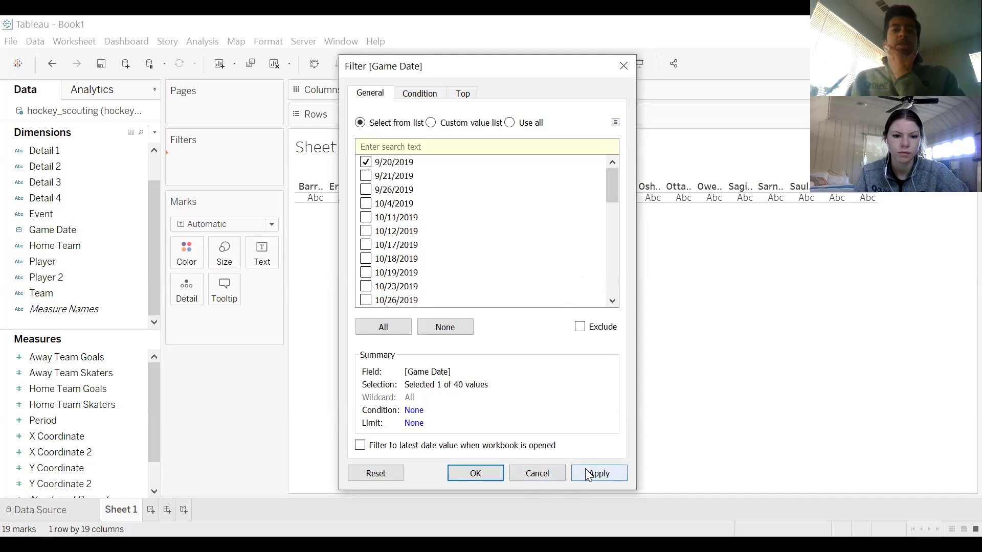
pyautogui.click(475, 473)
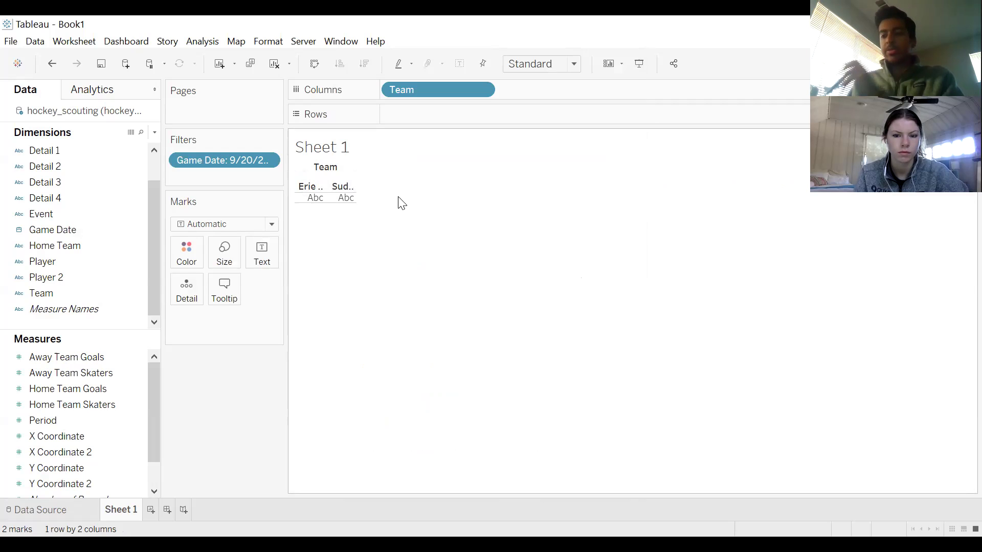
pyautogui.click(41, 213)
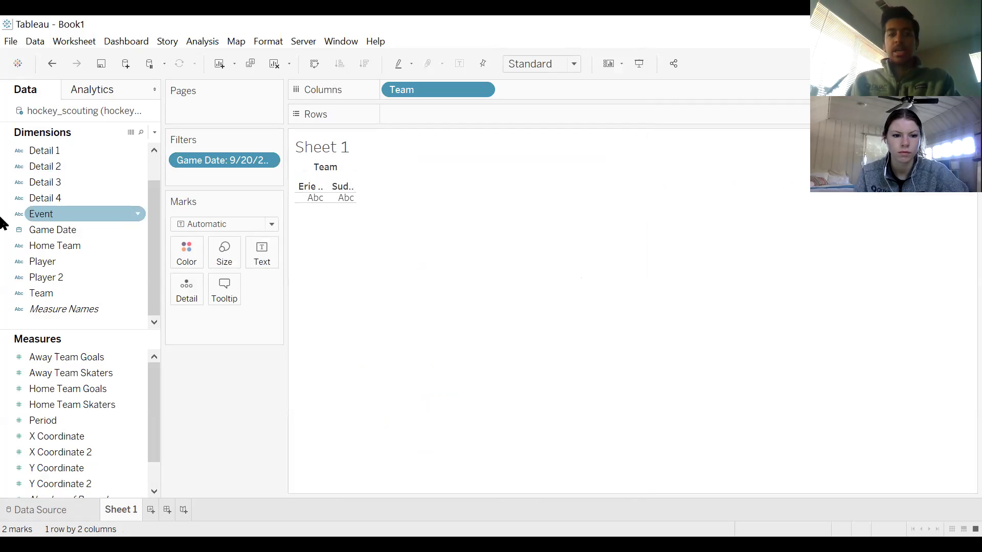
pyautogui.click(92, 261)
pyautogui.moveTo(346, 205)
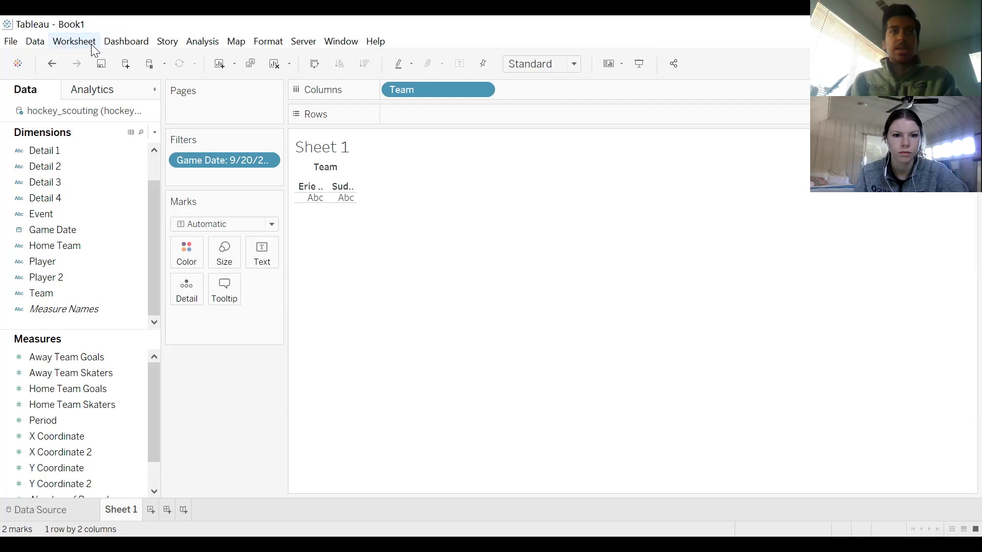
# Set the workbook's font for all text to Rockwell and close the workbook formatting.
pyautogui.click(268, 41)
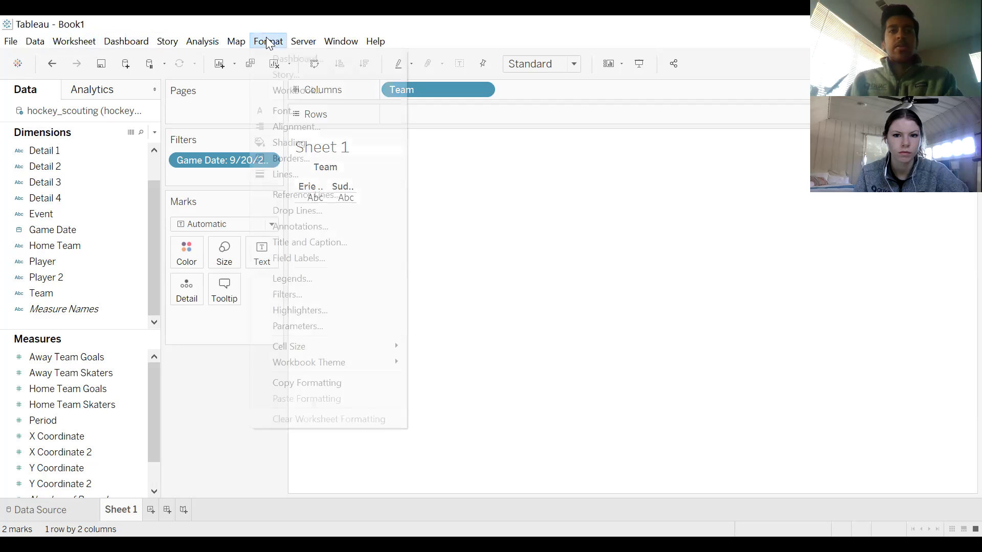
pyautogui.click(296, 92)
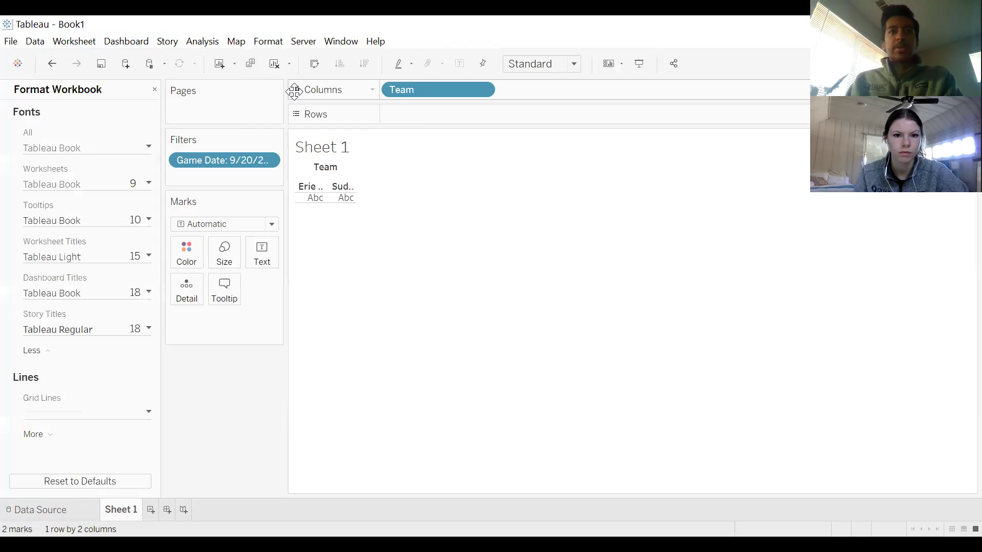
pyautogui.click(267, 45)
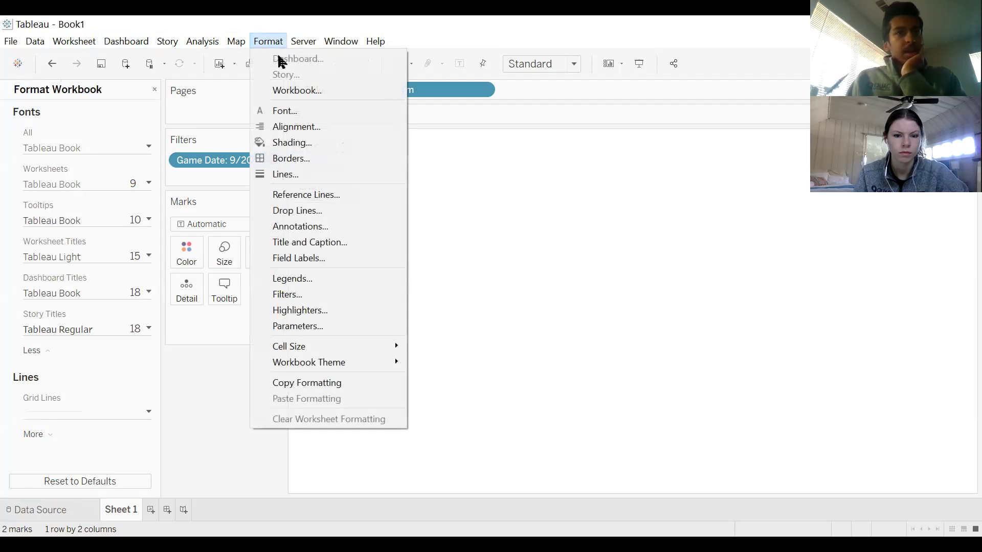
pyautogui.click(296, 92)
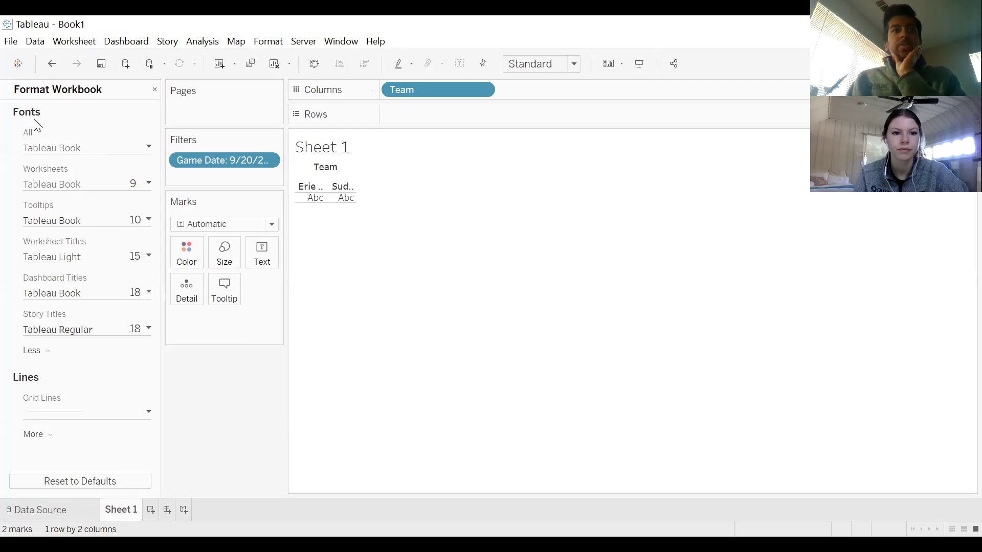
pyautogui.click(134, 153)
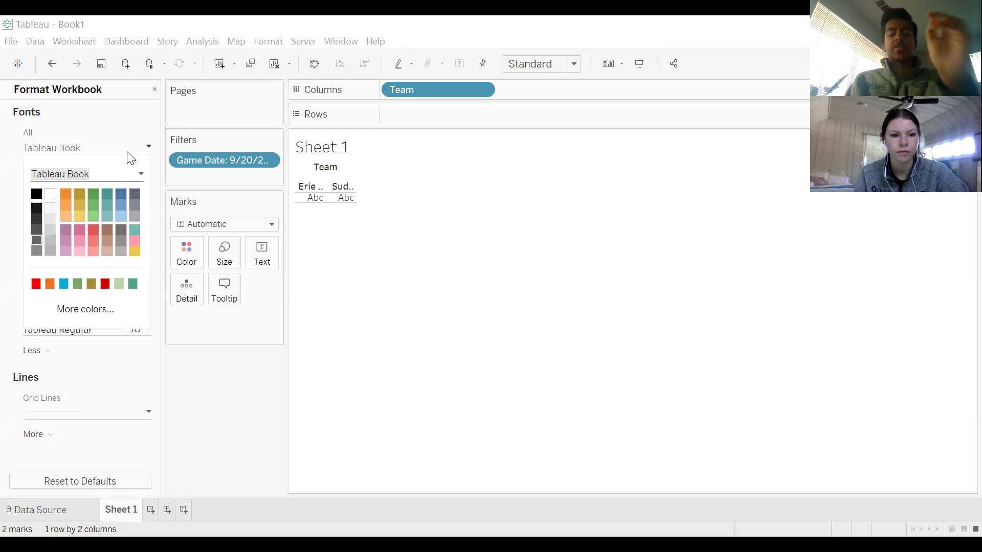
pyautogui.write('rockwell')
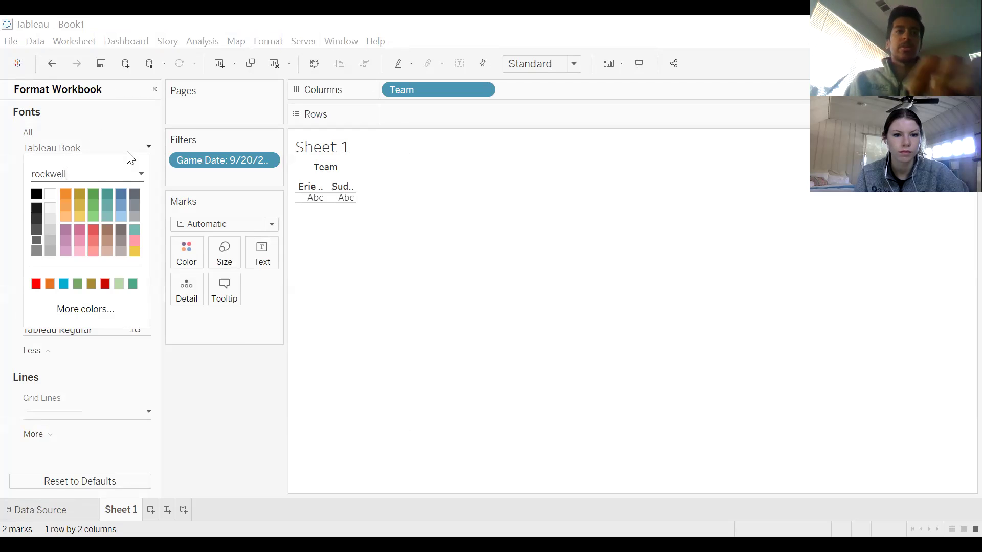
pyautogui.click(141, 174)
pyautogui.scroll(20, 111, 276)
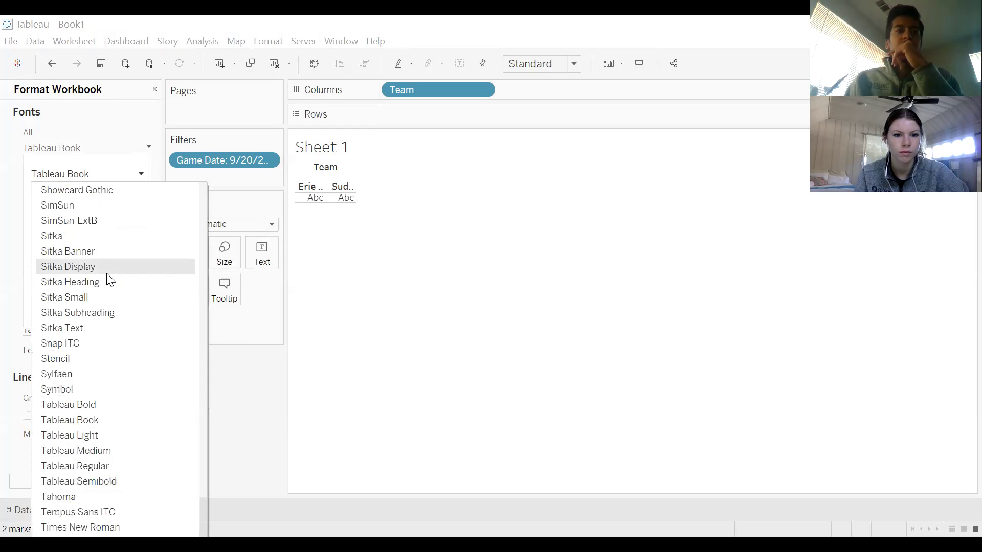
pyautogui.scroll(15, 105, 276)
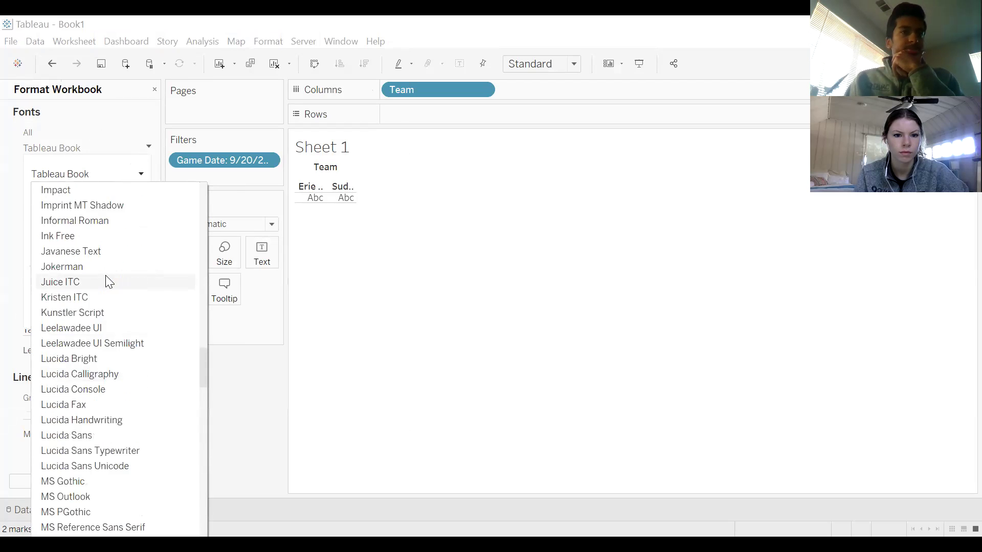
pyautogui.scroll(-12, 106, 276)
pyautogui.scroll(-14, 106, 277)
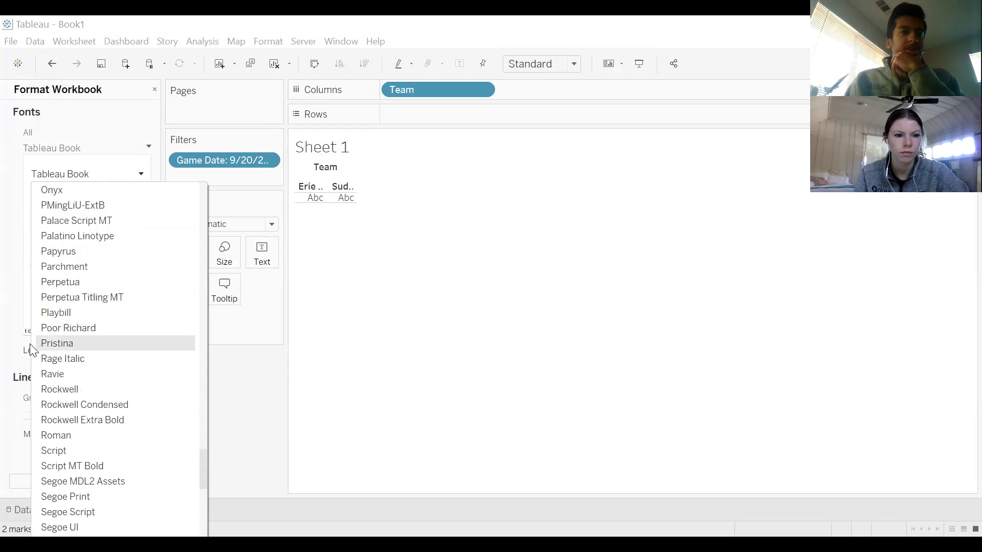
pyautogui.click(106, 392)
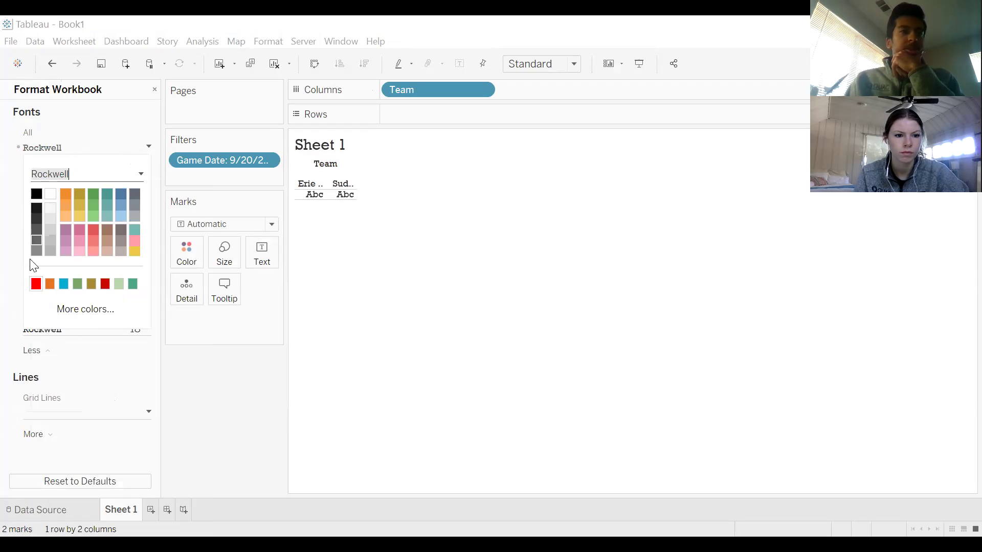
pyautogui.click(393, 166)
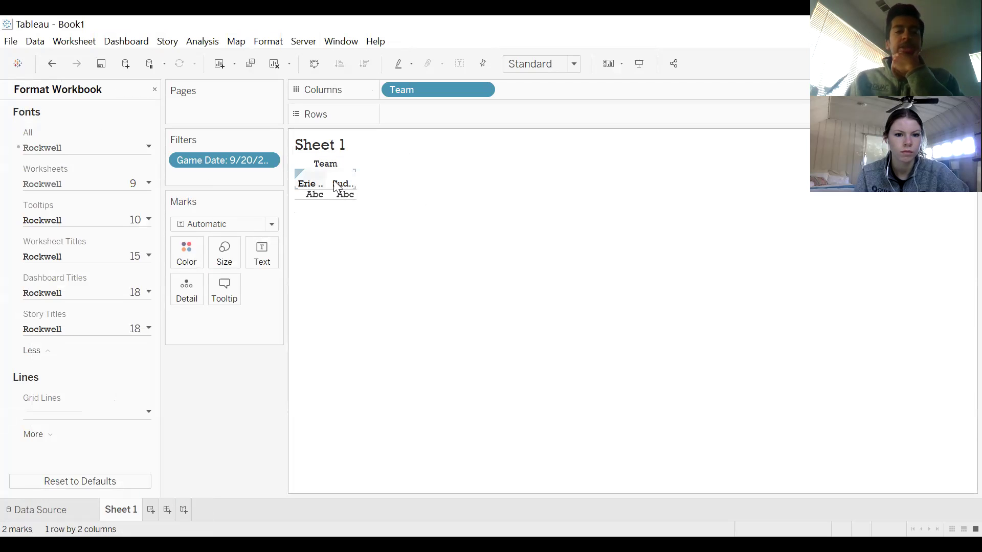
pyautogui.click(155, 89)
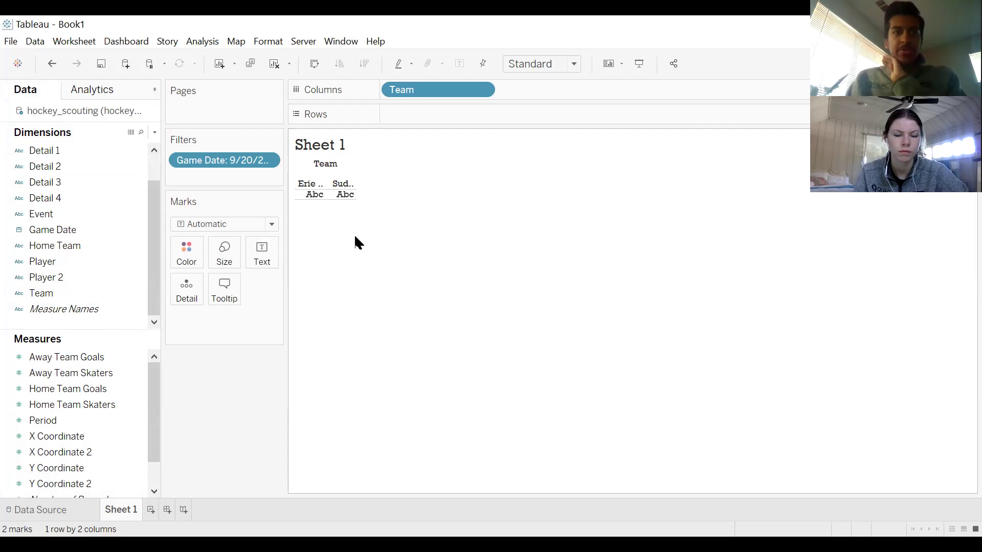
# Add the Number of Records measure to the table as the text value for each team.
pyautogui.scroll(-1, 61, 401)
pyautogui.scroll(1, 59, 400)
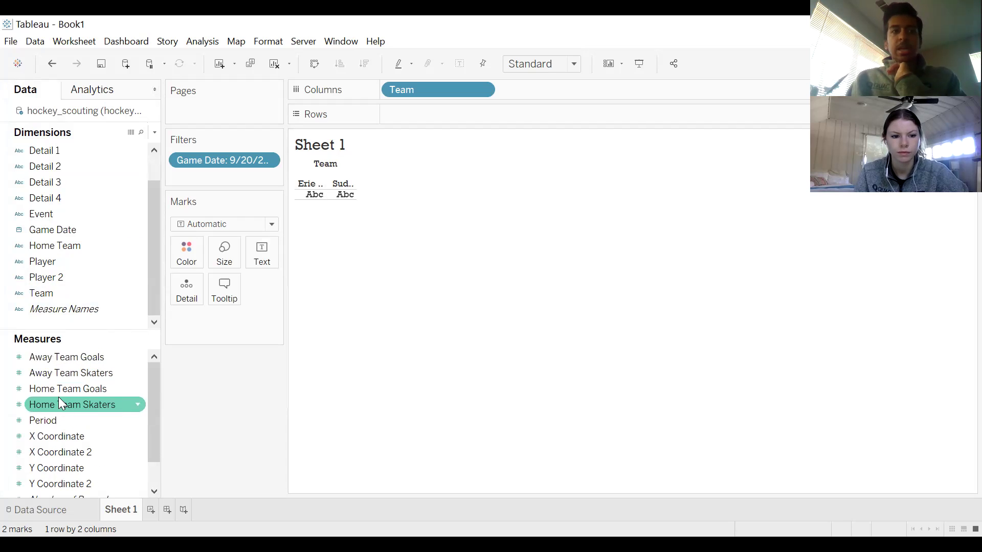
pyautogui.scroll(-1, 58, 397)
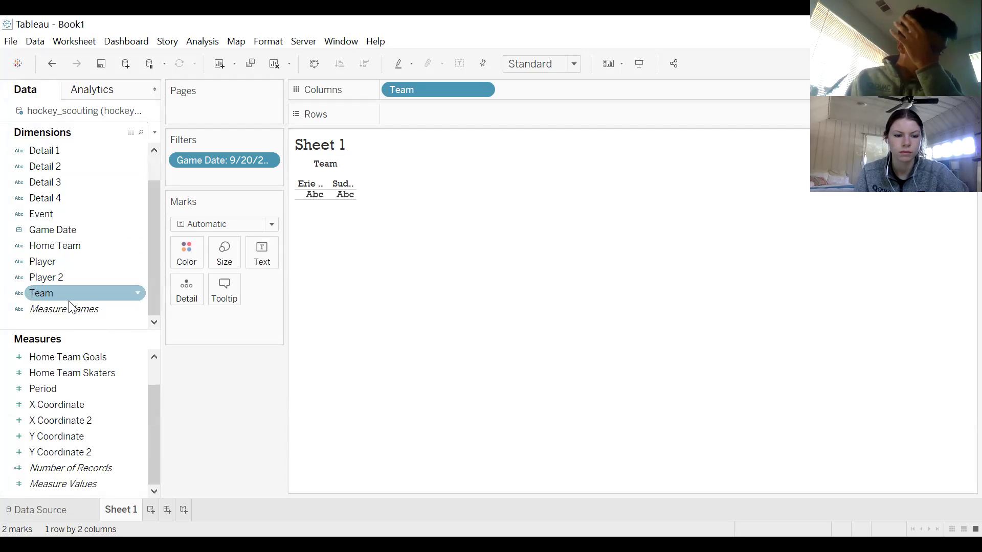
pyautogui.click(74, 511)
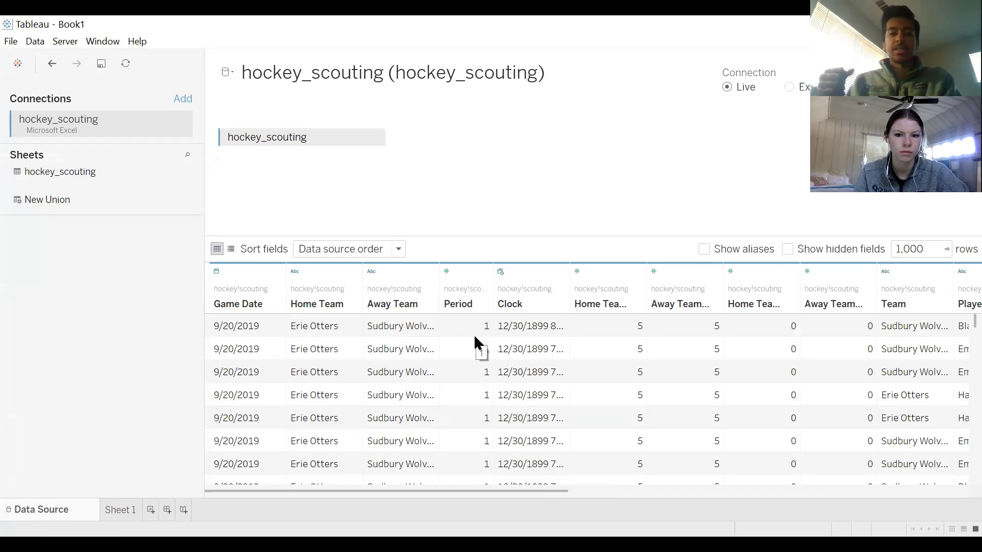
pyautogui.click(129, 511)
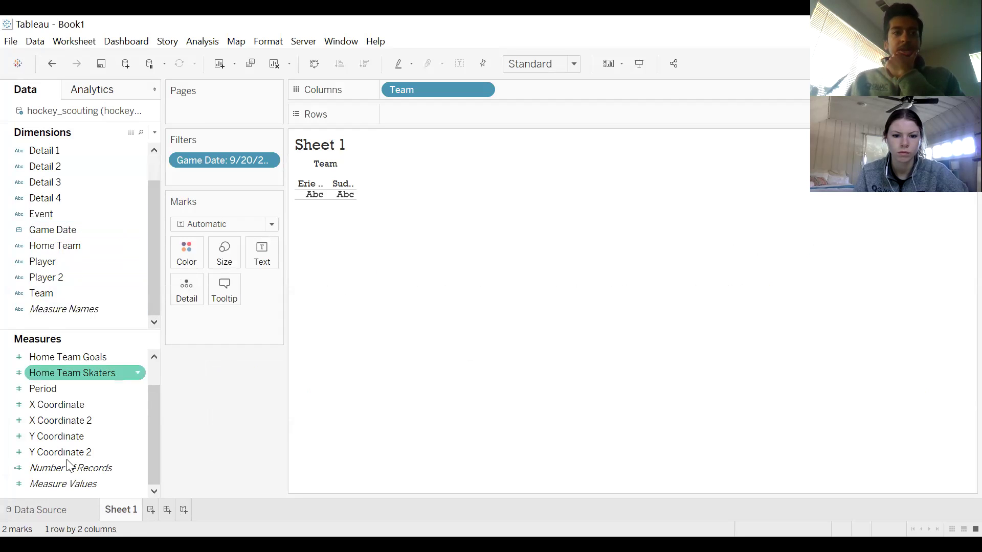
pyautogui.moveTo(76, 466); pyautogui.dragTo(331, 193)
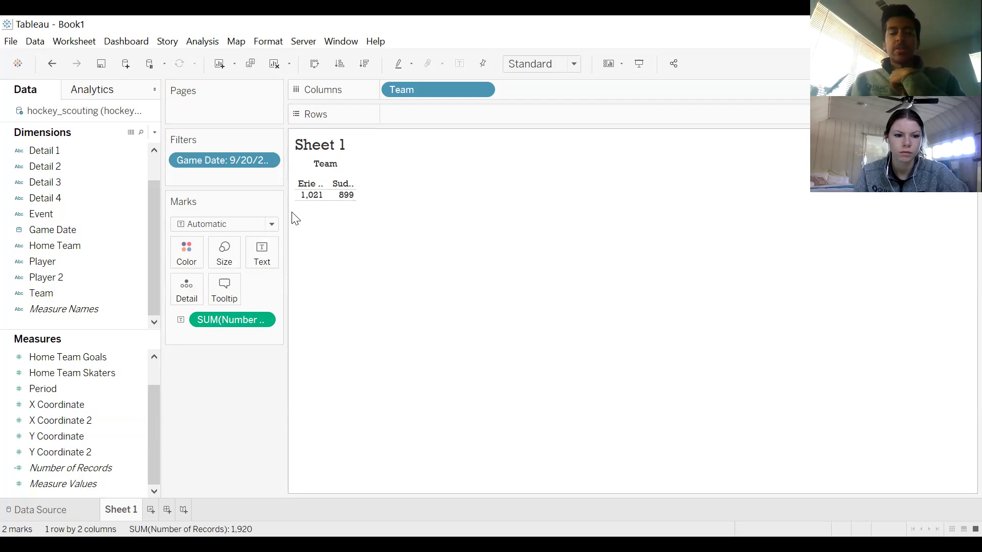
pyautogui.moveTo(341, 207)
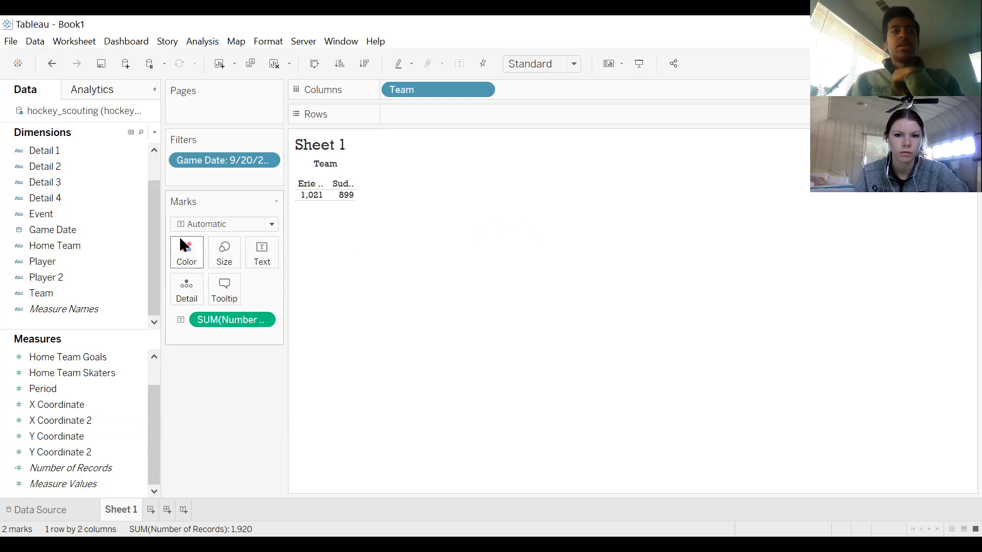
# Filter the sheet on the Event dimension, keeping only Goal.
pyautogui.click(92, 213)
pyautogui.moveTo(78, 212); pyautogui.dragTo(239, 172)
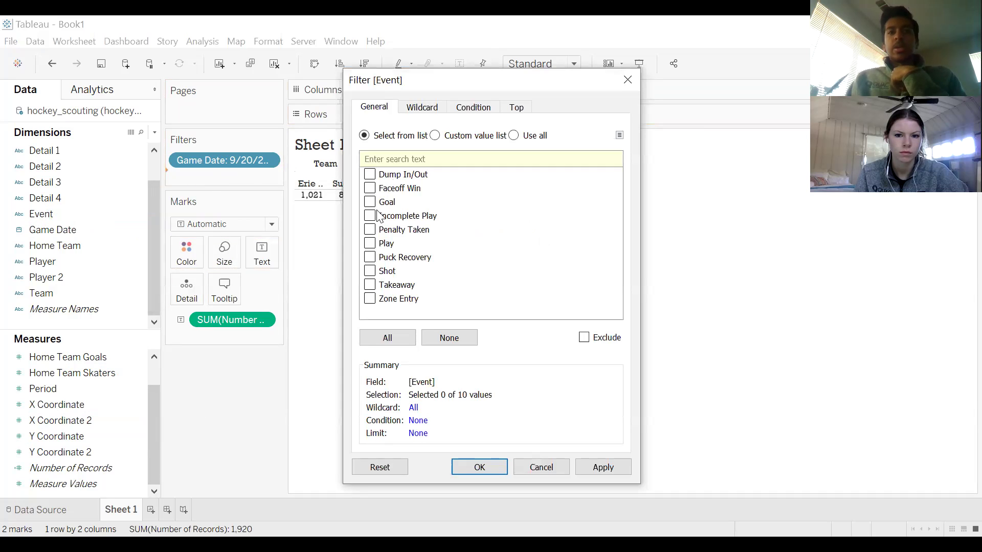
pyautogui.click(370, 202)
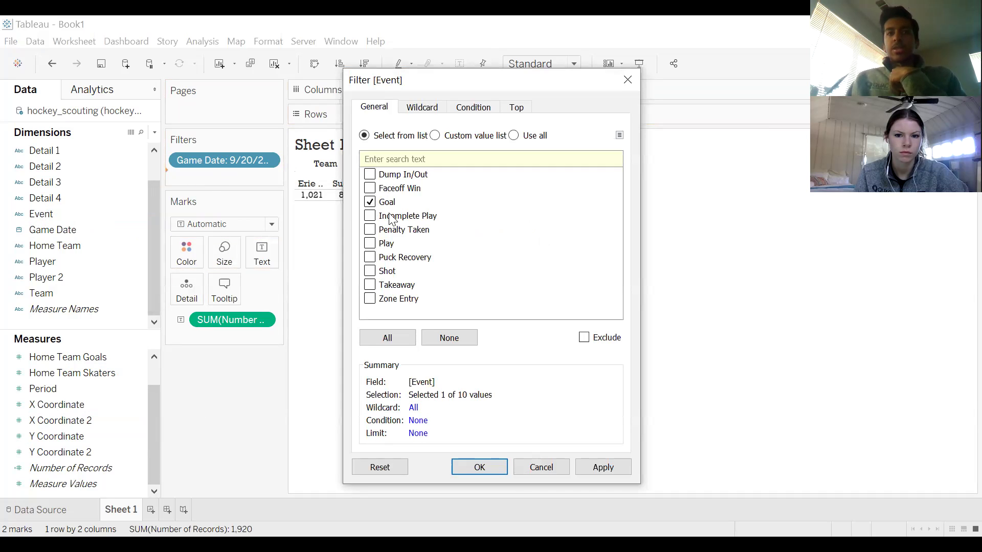
pyautogui.click(476, 467)
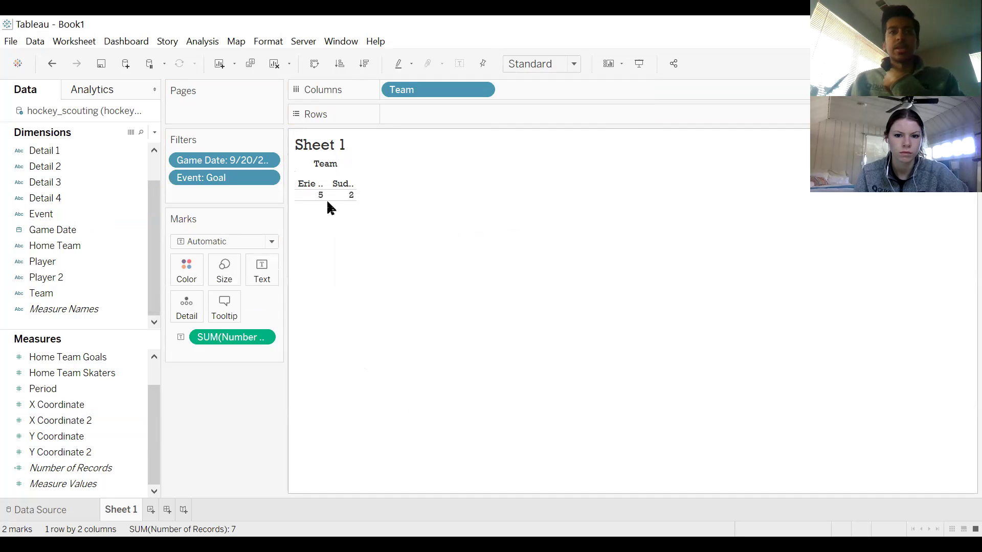
# Format the SUM(Number of Records) pane values with a red 14 pt font.
pyautogui.moveTo(348, 192)
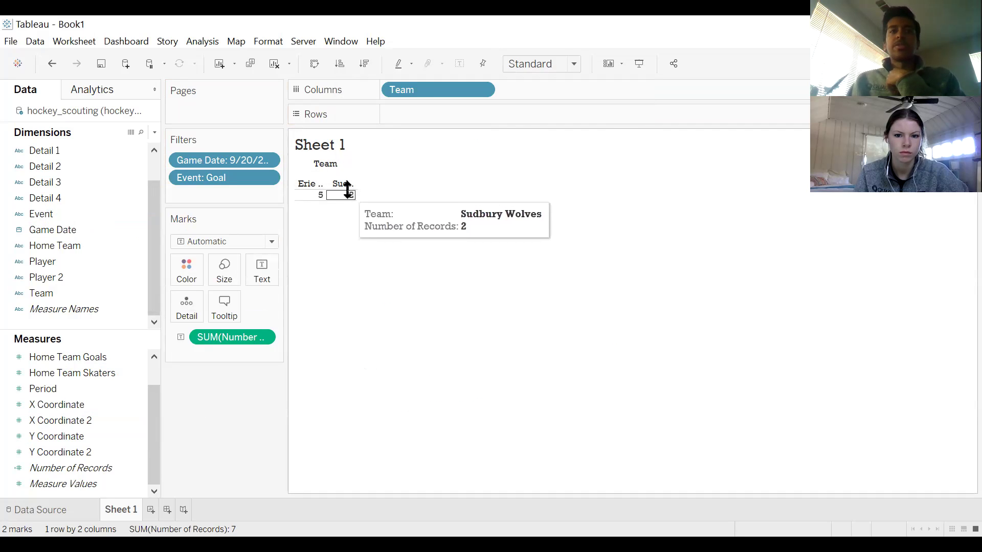
pyautogui.rightClick(318, 186)
pyautogui.click(415, 180)
pyautogui.moveTo(320, 197)
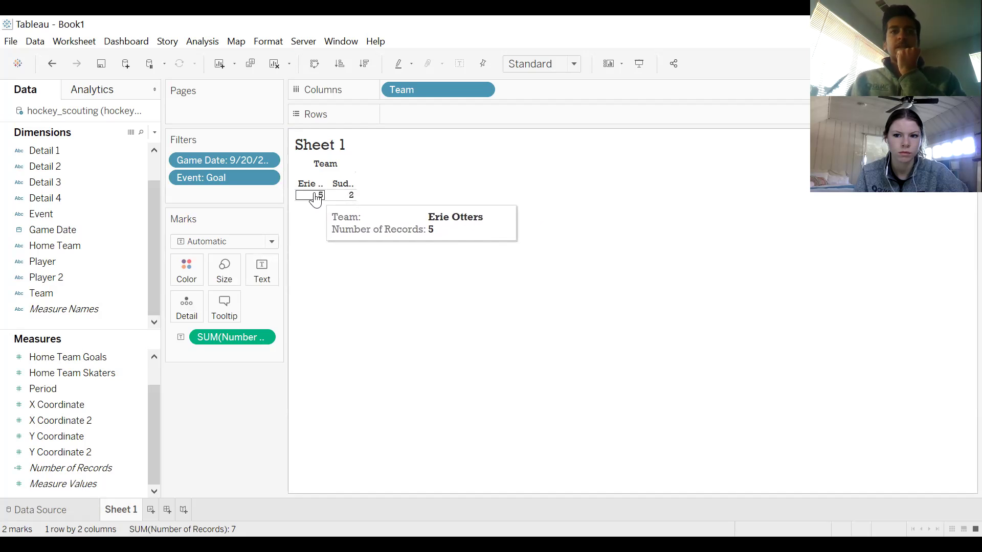
pyautogui.rightClick(314, 196)
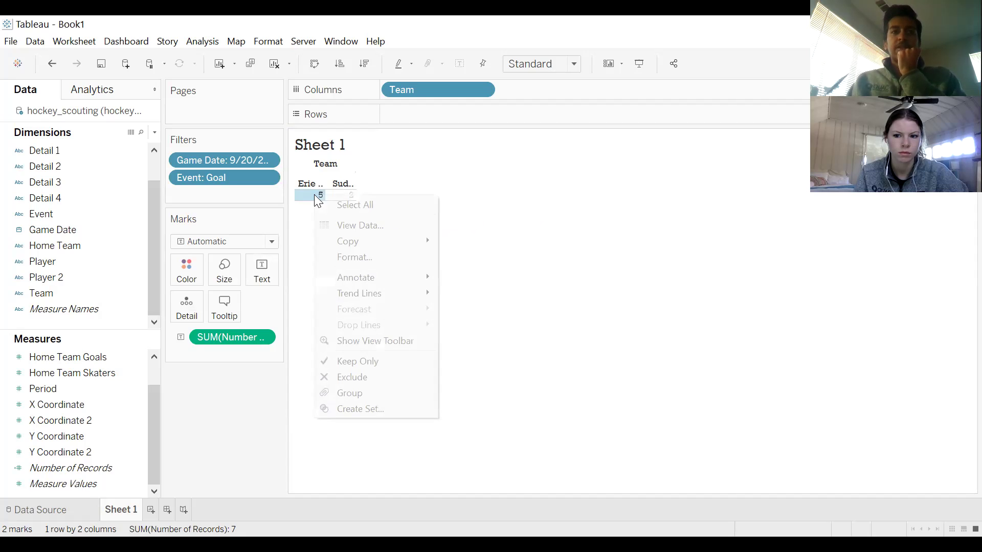
pyautogui.click(363, 258)
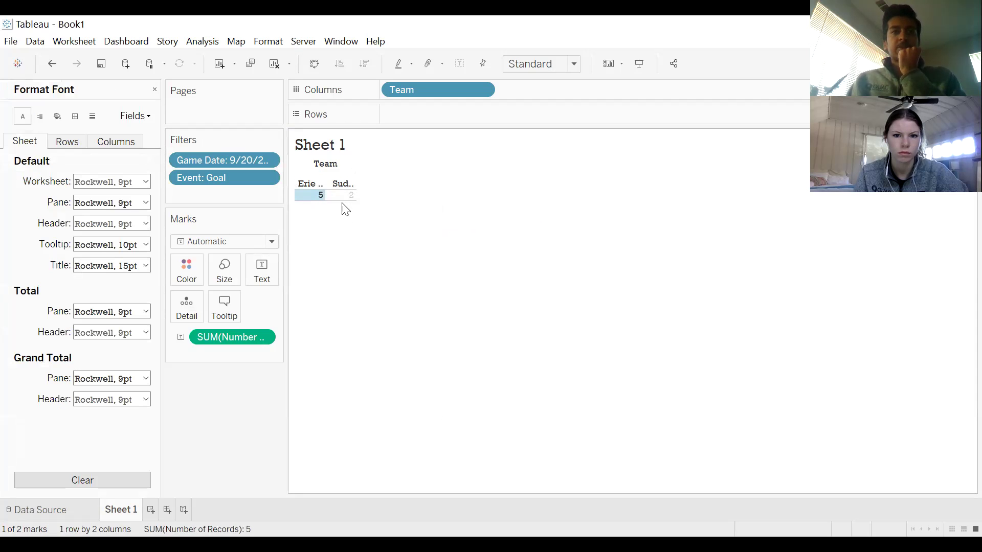
pyautogui.moveTo(333, 203)
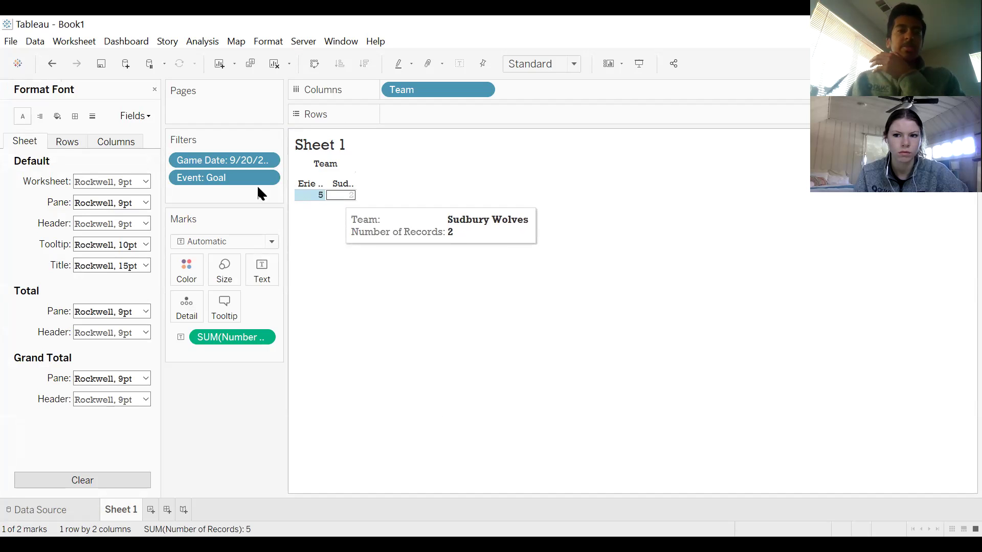
pyautogui.click(139, 115)
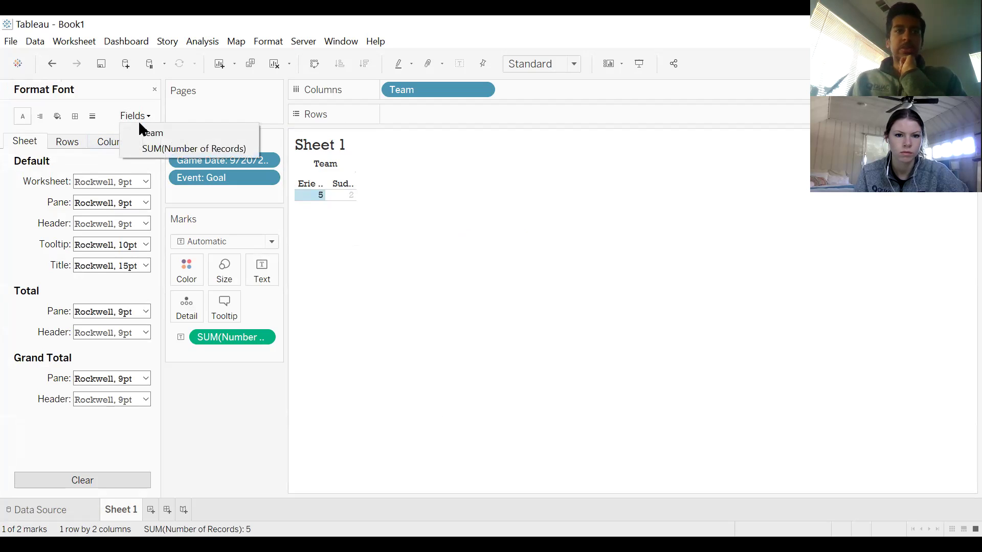
pyautogui.click(155, 149)
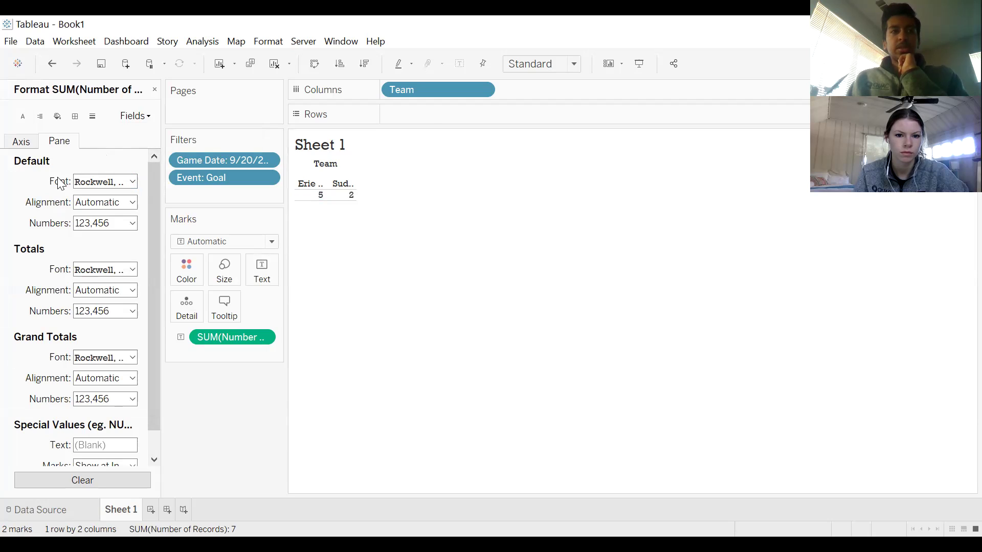
pyautogui.click(114, 184)
pyautogui.click(83, 310)
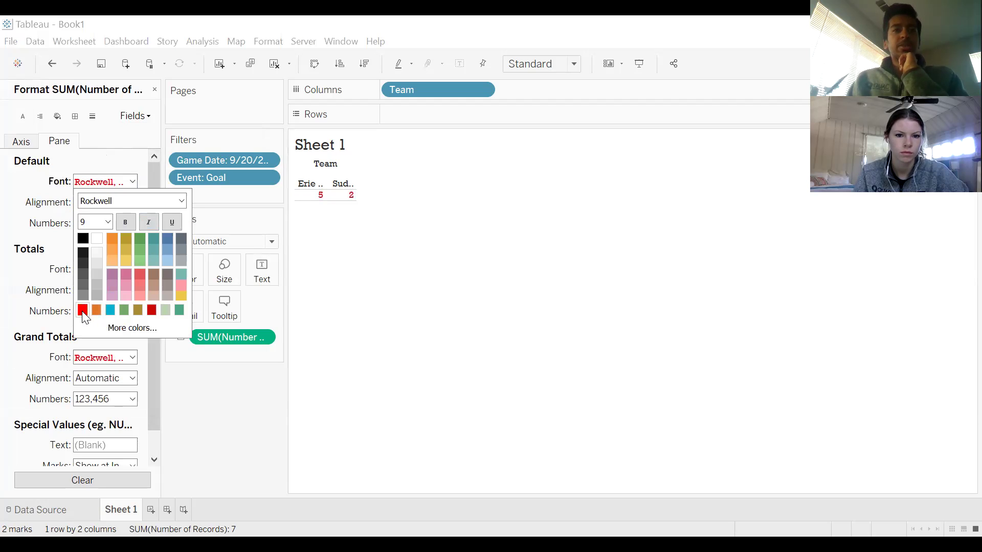
pyautogui.click(108, 222)
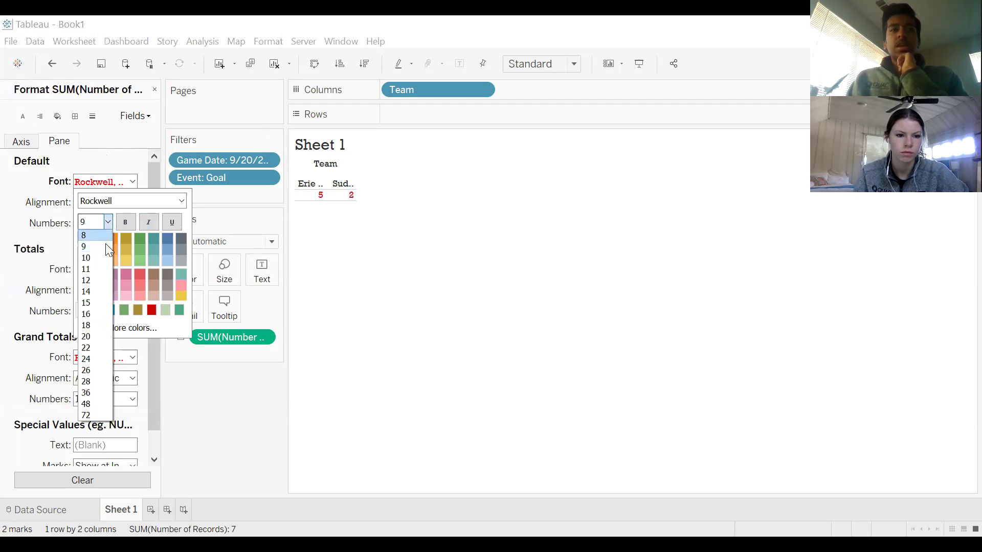
pyautogui.click(89, 291)
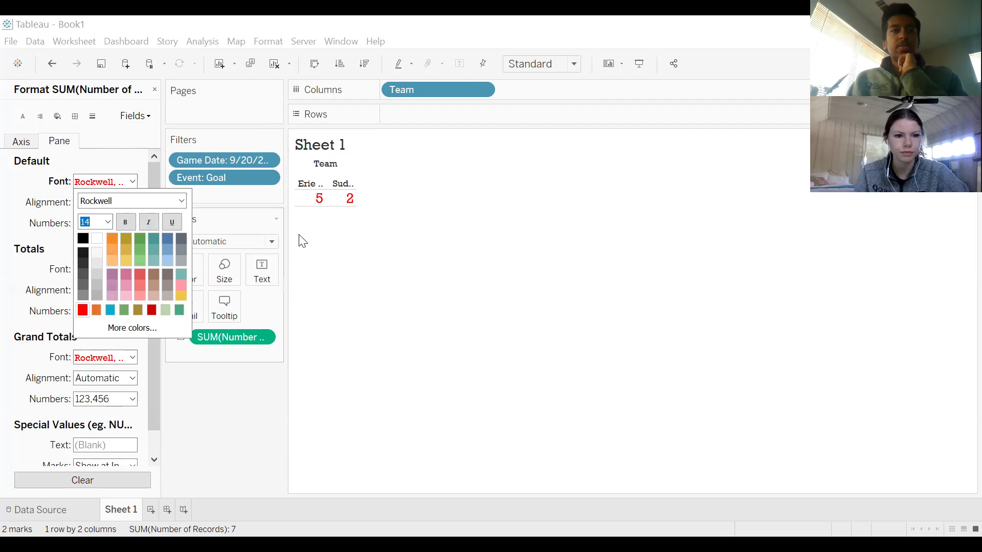
pyautogui.click(362, 221)
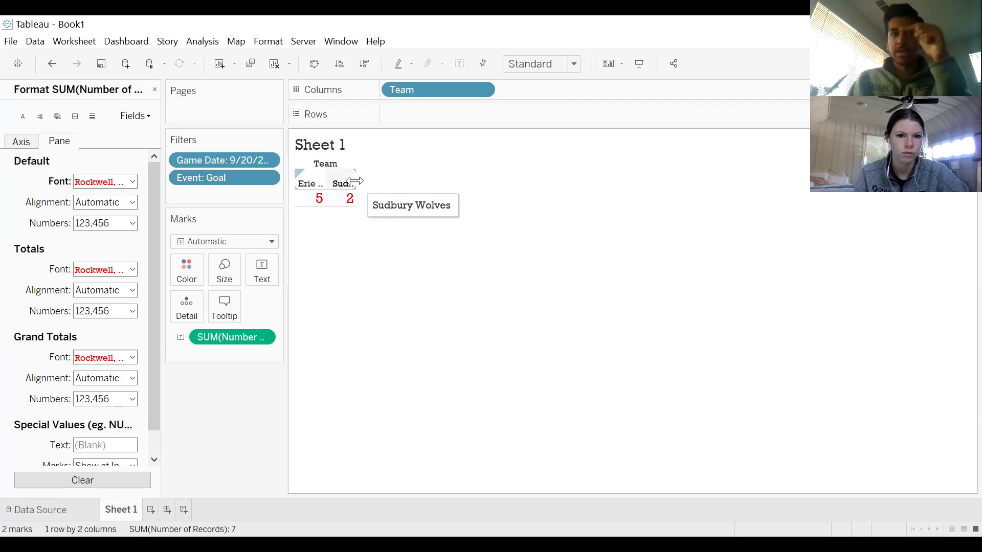
# Widen the team columns so the full names fit, and center the sheet's pane values horizontally.
pyautogui.moveTo(355, 181); pyautogui.dragTo(404, 175)
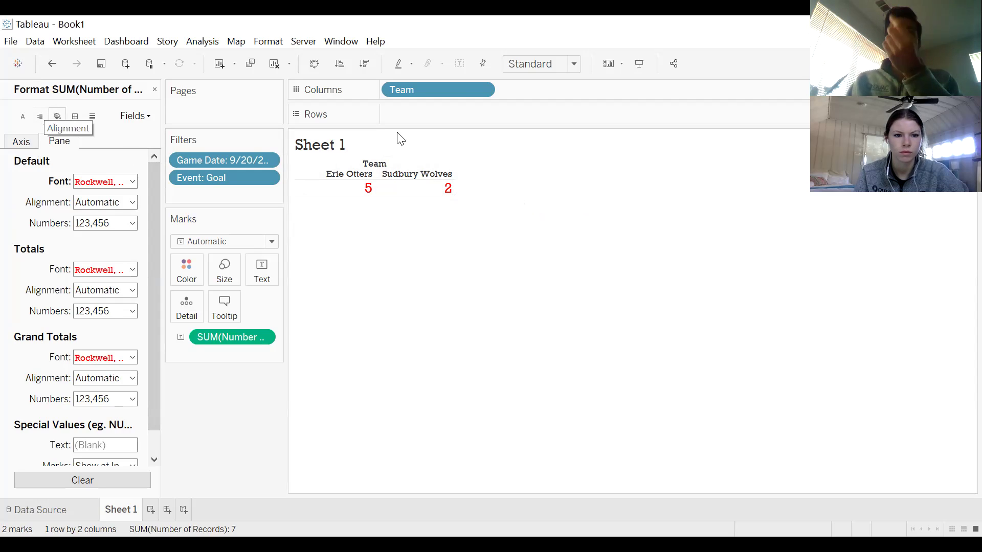
pyautogui.rightClick(351, 193)
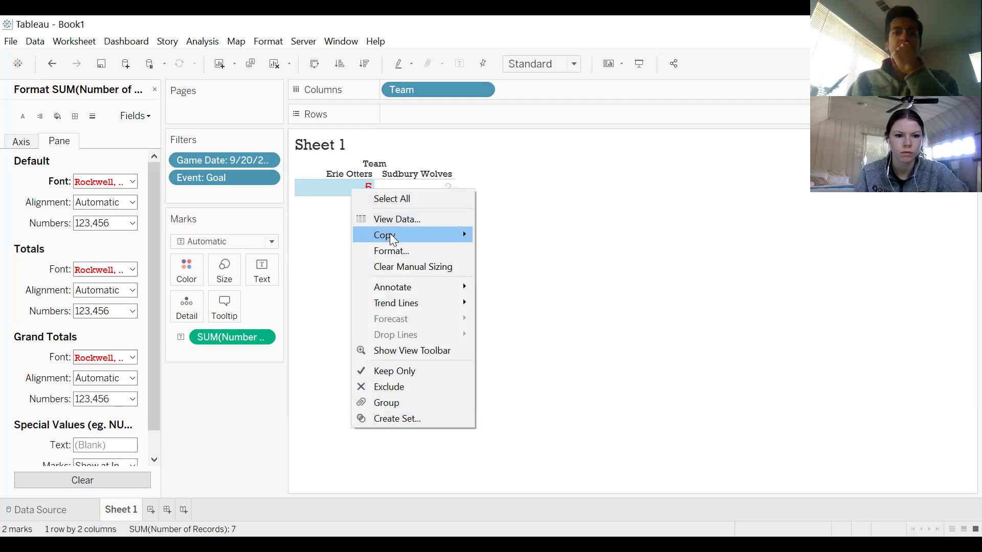
pyautogui.click(388, 251)
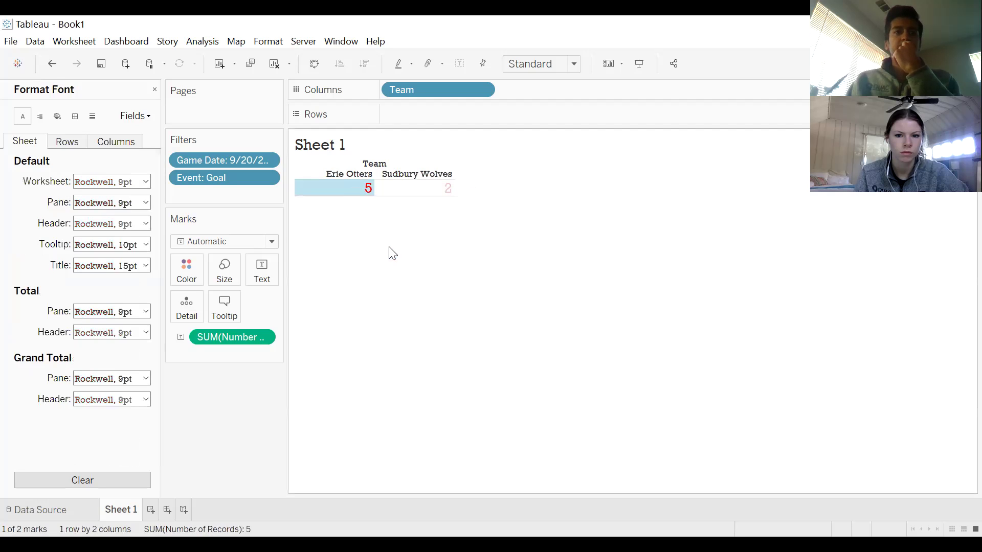
pyautogui.click(41, 117)
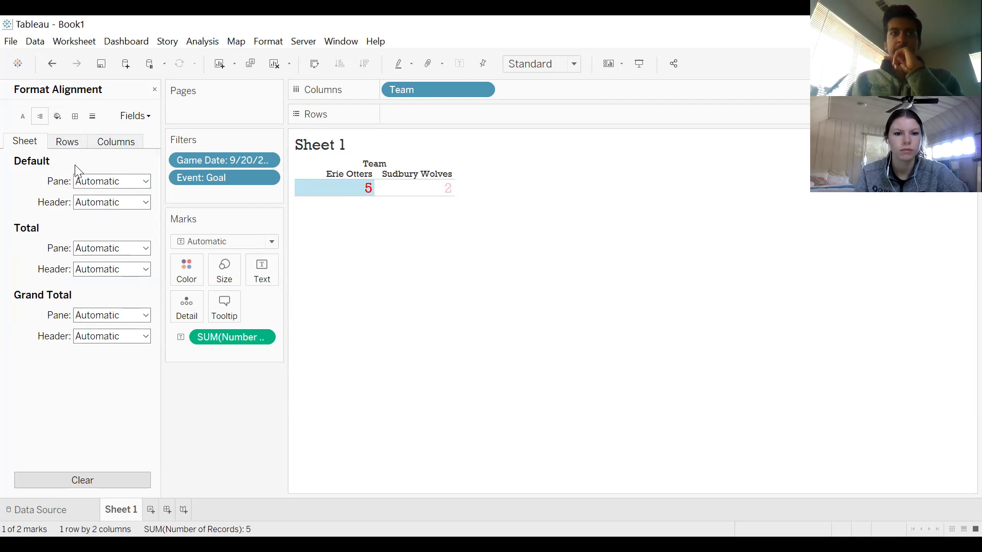
pyautogui.click(146, 181)
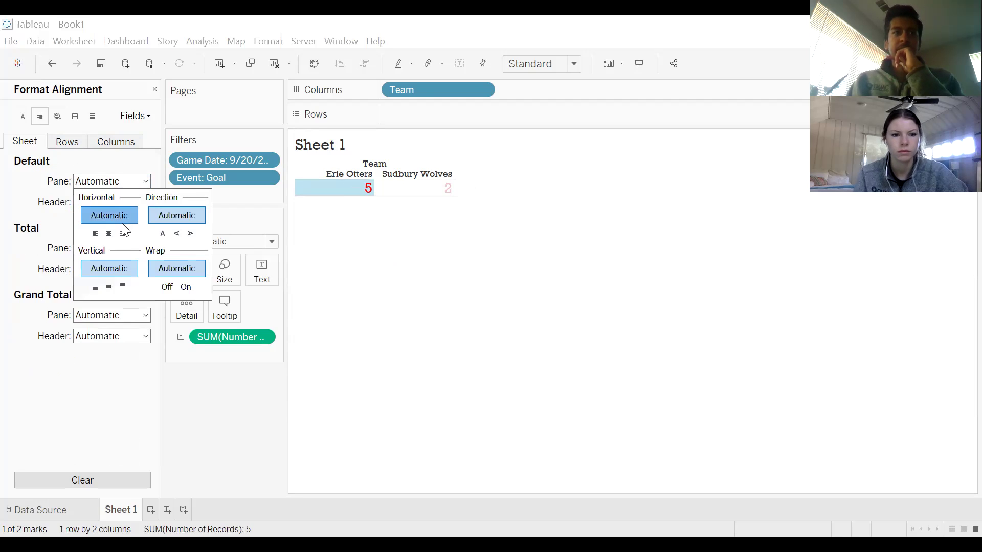
pyautogui.click(109, 233)
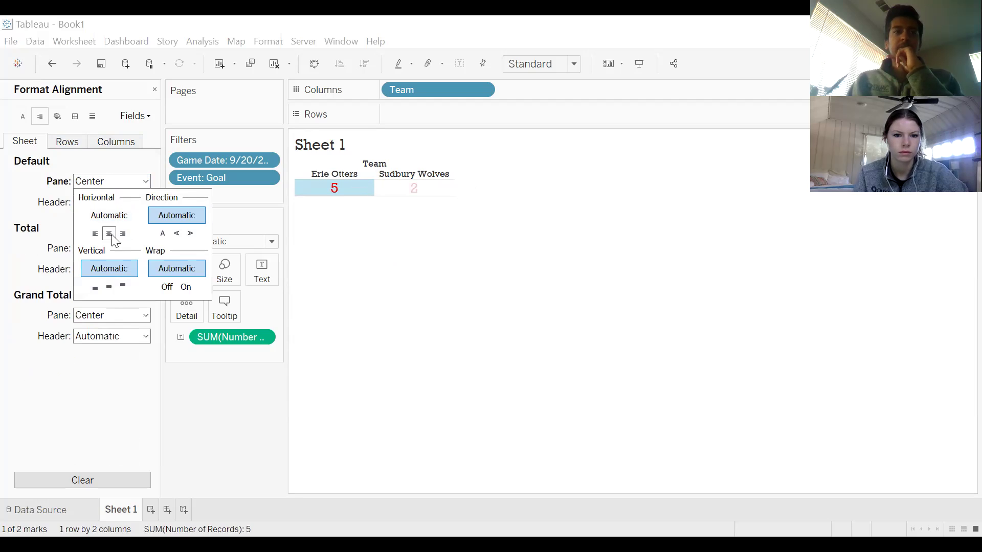
pyautogui.click(417, 254)
# Set the Team header font size to 12 pt and widen the columns to fit both full team names.
pyautogui.moveTo(431, 194)
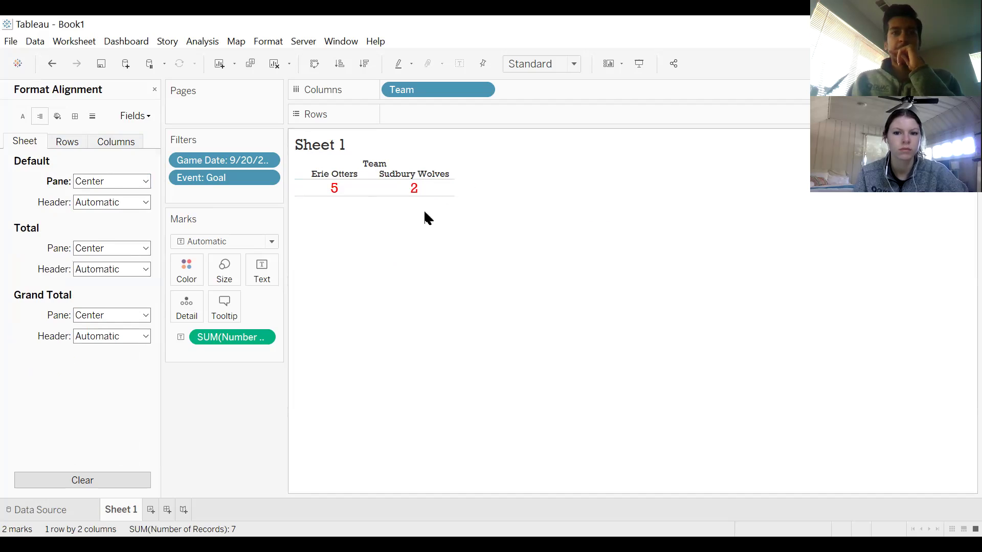
pyautogui.click(354, 176)
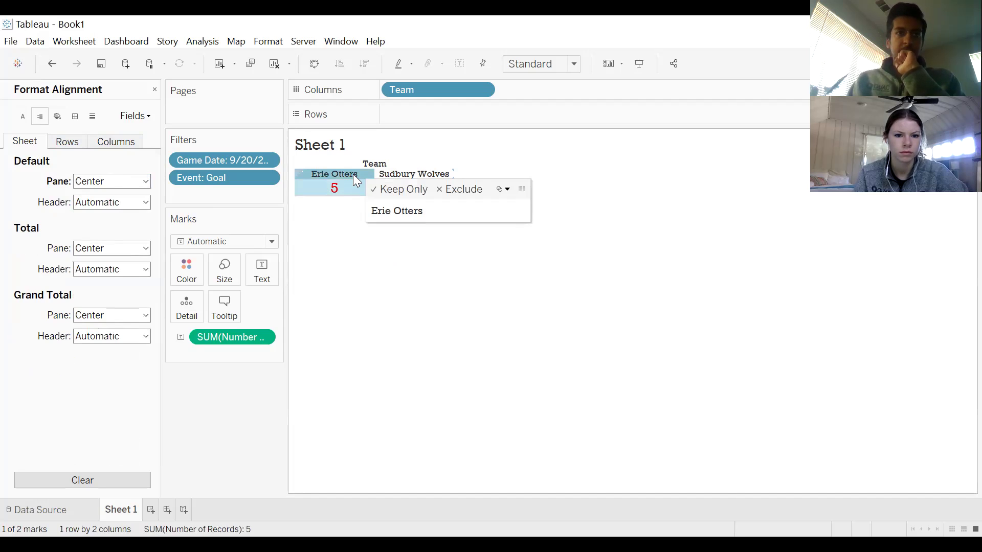
pyautogui.rightClick(354, 176)
pyautogui.click(479, 199)
pyautogui.rightClick(412, 175)
pyautogui.click(448, 234)
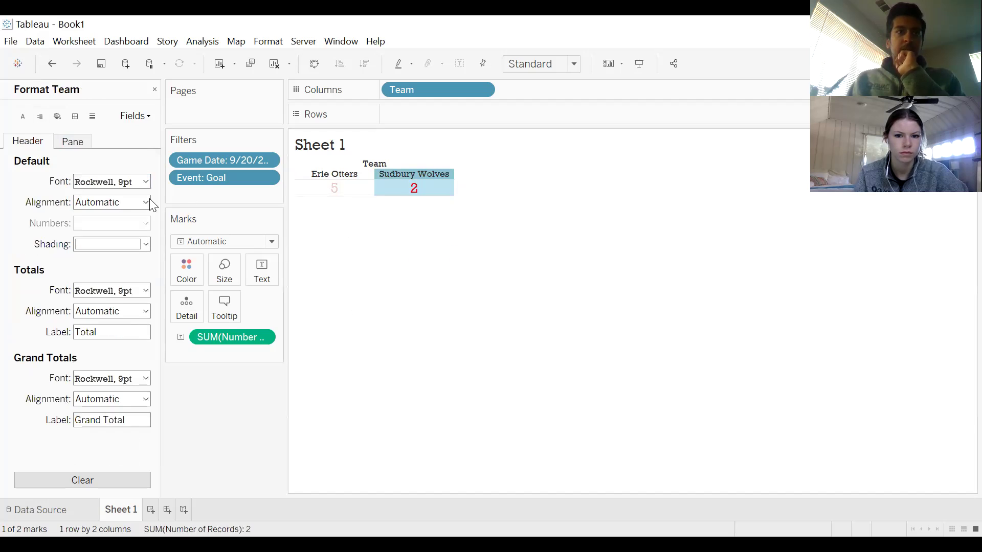
pyautogui.click(30, 145)
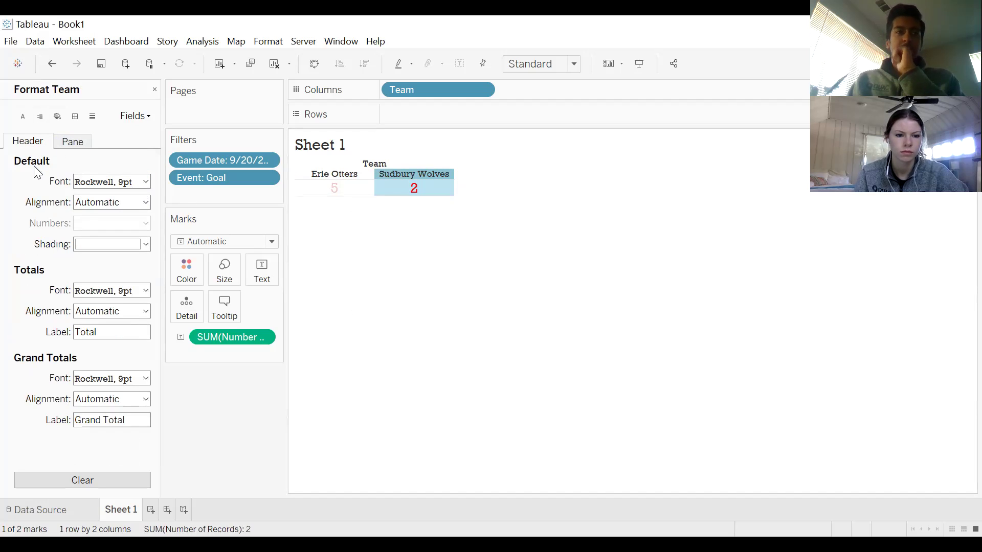
pyautogui.click(146, 181)
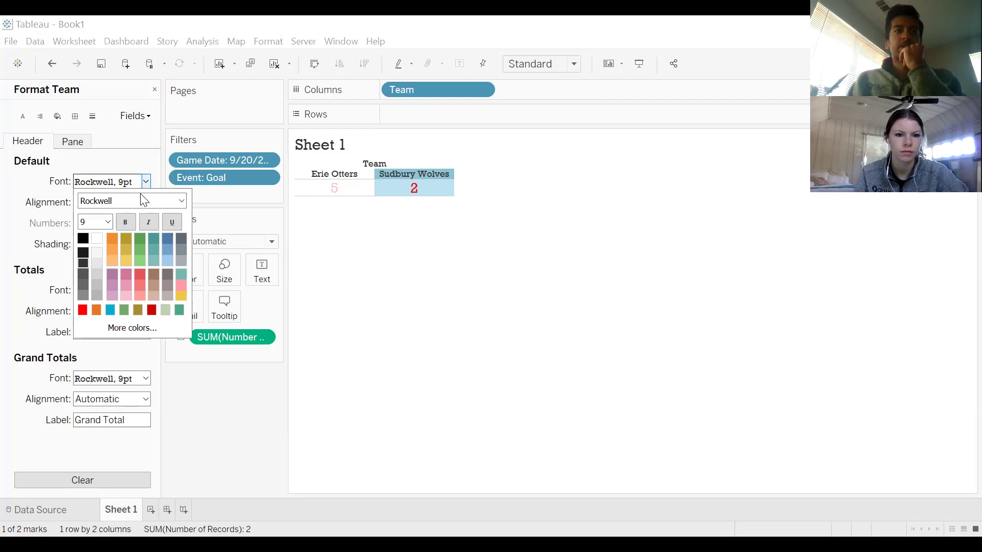
pyautogui.click(108, 221)
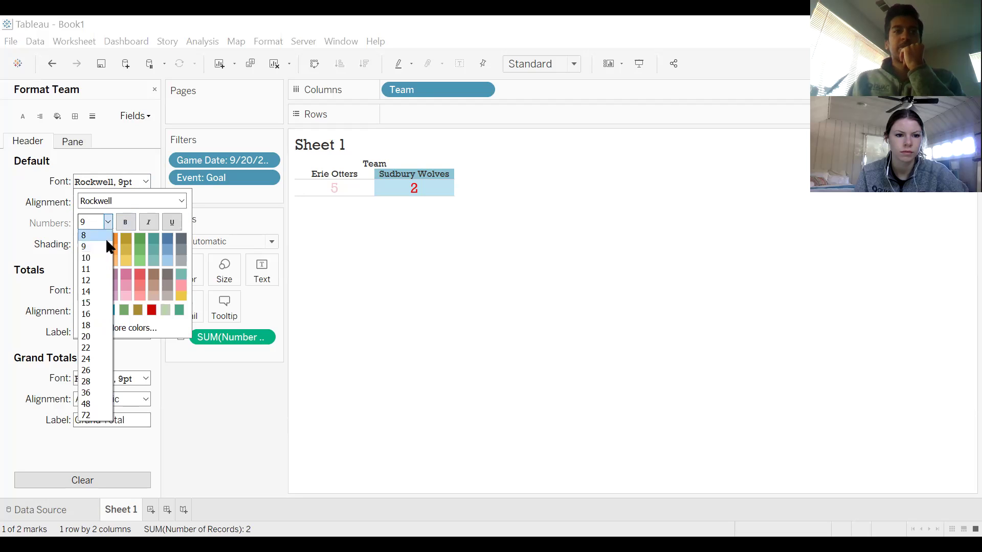
pyautogui.click(99, 279)
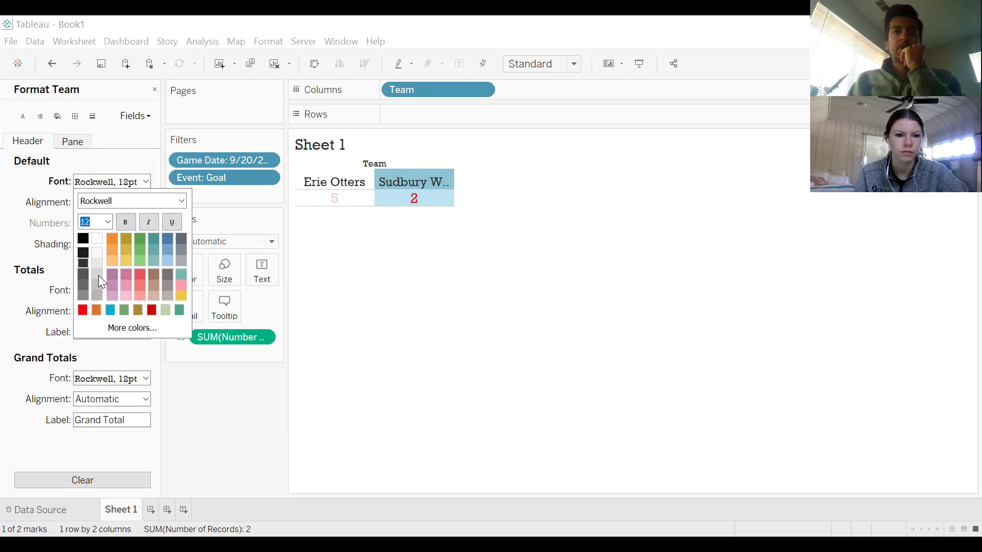
pyautogui.click(386, 256)
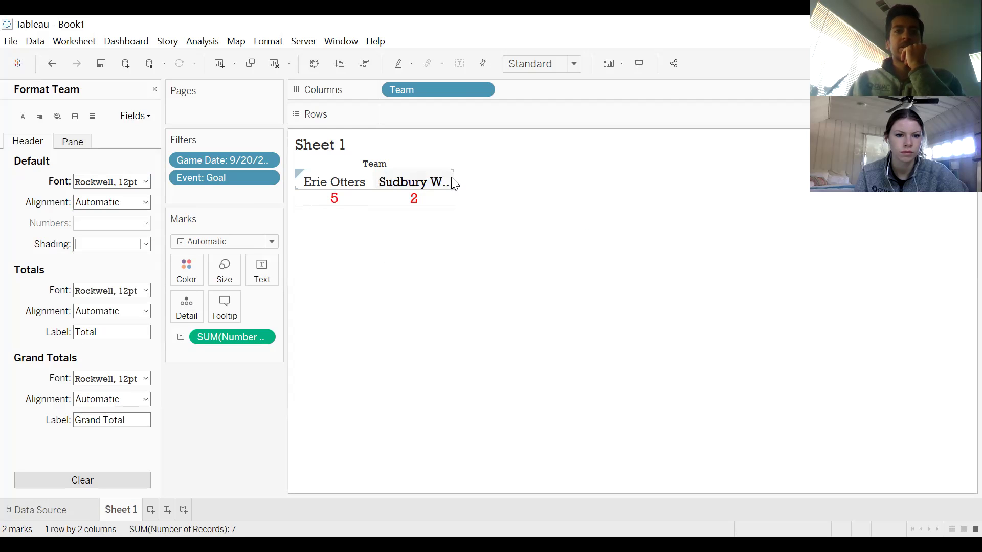
pyautogui.moveTo(454, 182); pyautogui.dragTo(479, 182)
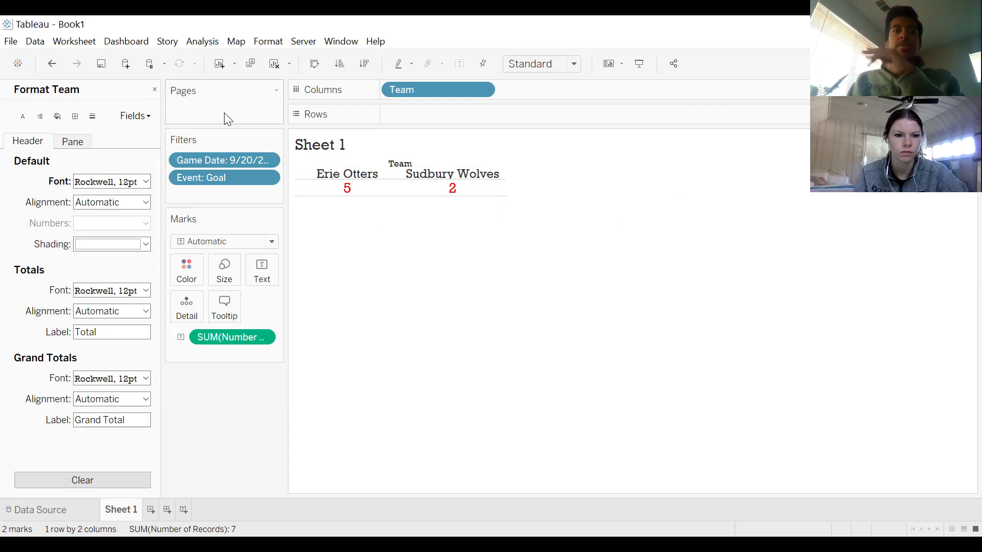
# Close the Team formatting and hide the field labels for columns above the team names.
pyautogui.click(154, 89)
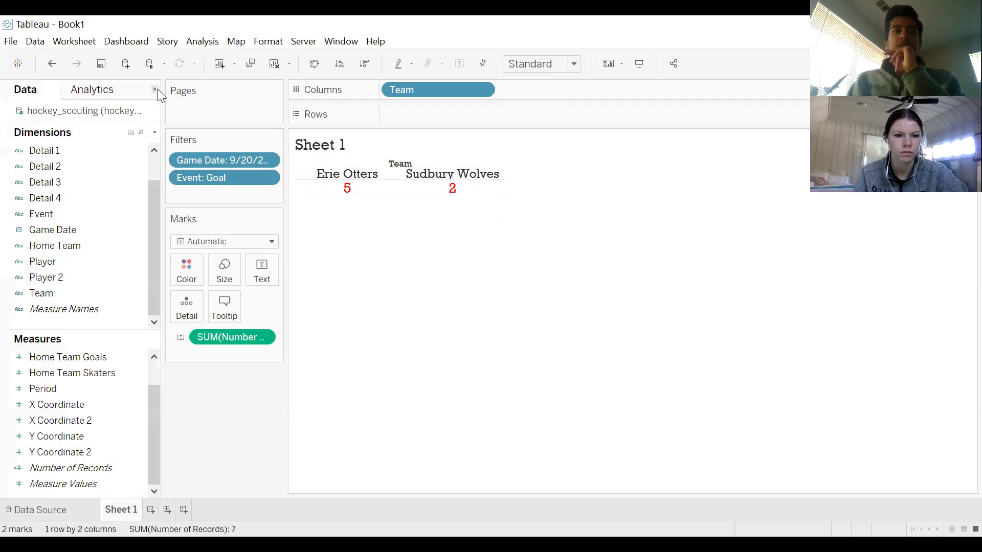
pyautogui.rightClick(407, 162)
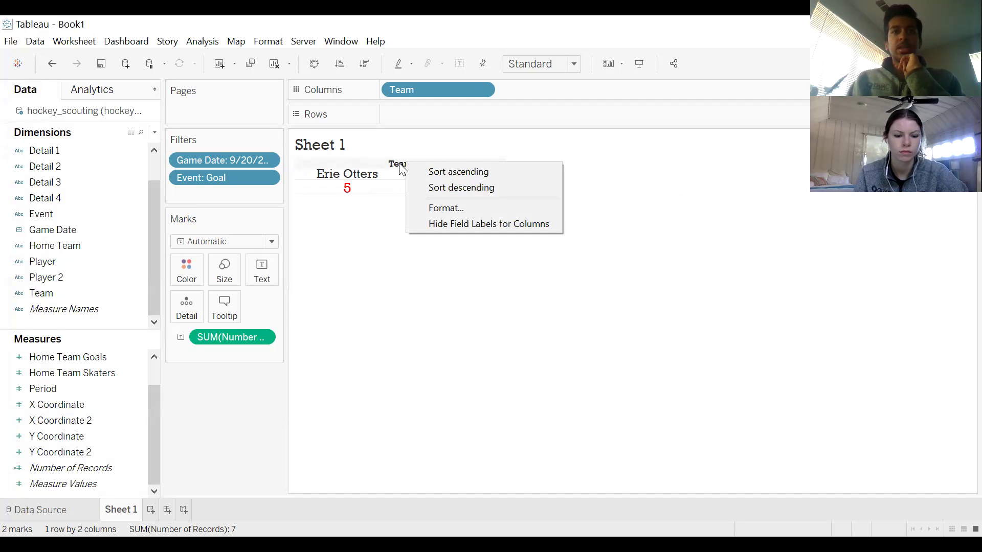
pyautogui.click(453, 225)
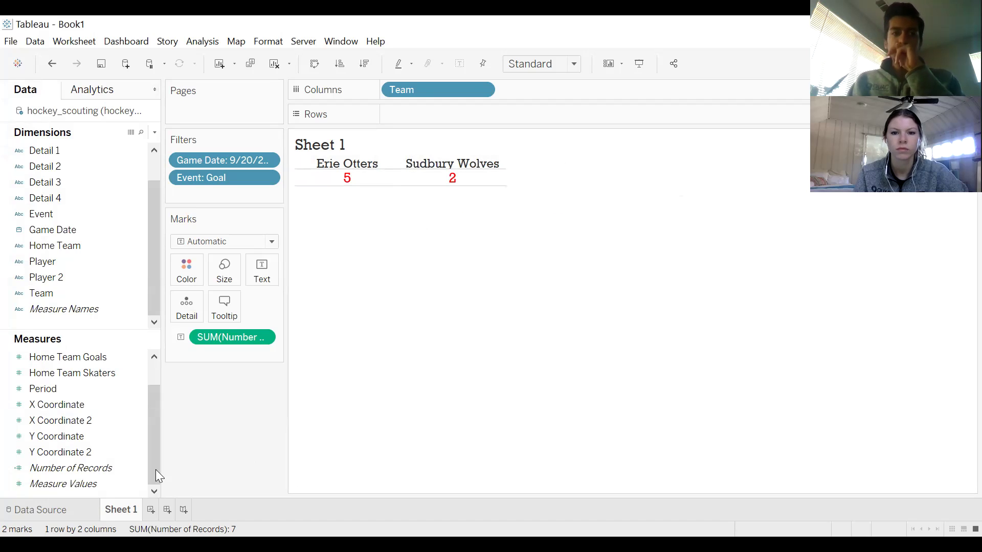
# Rename the worksheet as Goals.
pyautogui.doubleClick(130, 509)
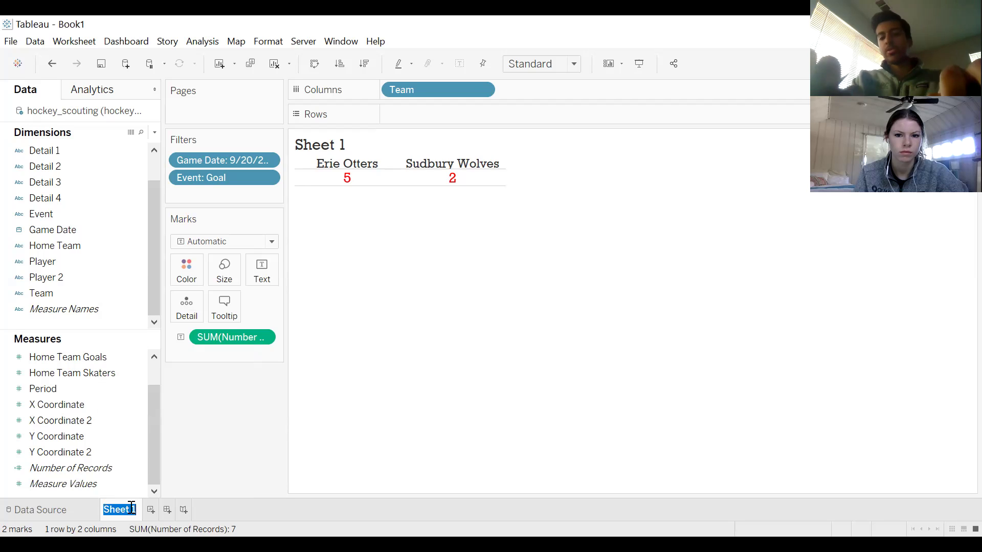
pyautogui.write('Ga')
pyautogui.press('BackSpace')
pyautogui.write('oals')
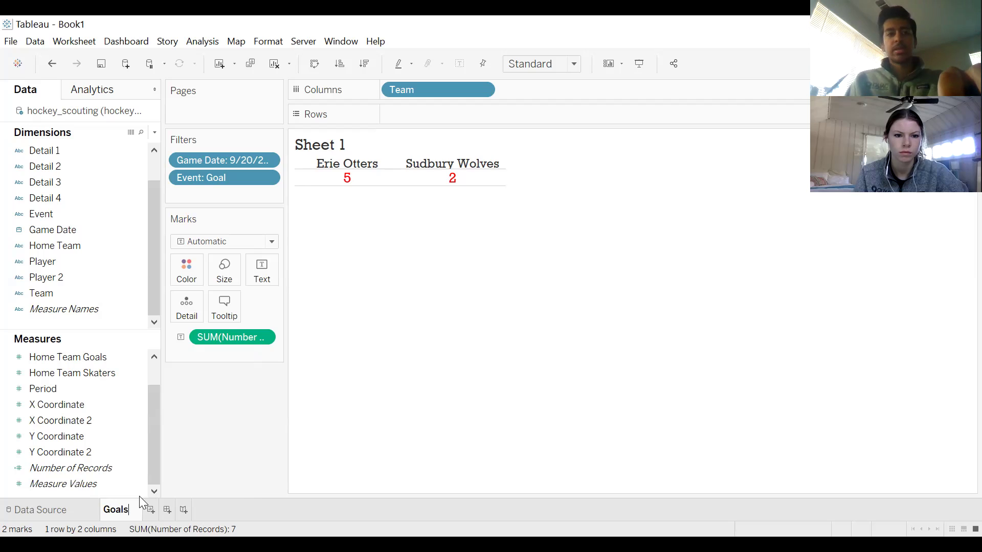
pyautogui.press('Return')
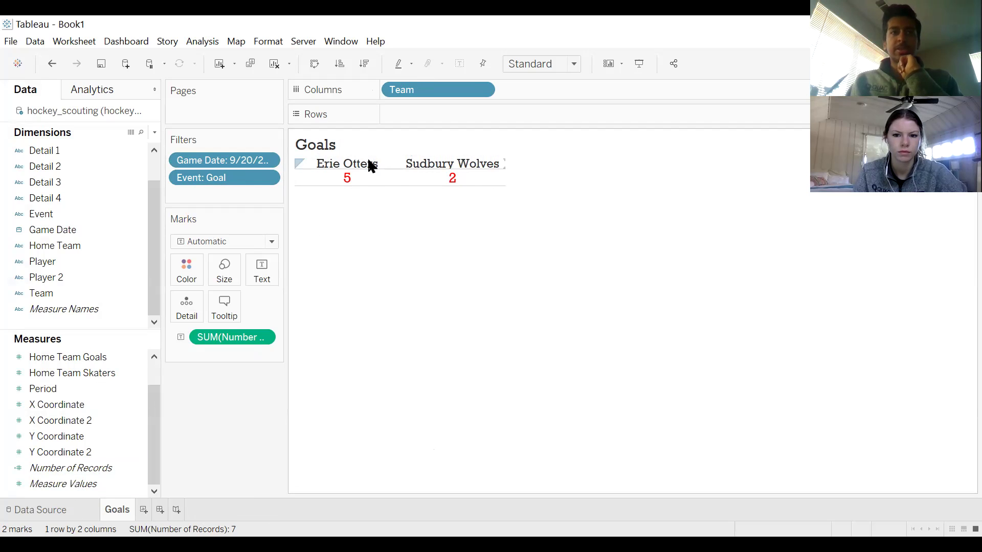
# Duplicate the Goals worksheet and rename the copy as Shots on Goal.
pyautogui.rightClick(125, 511)
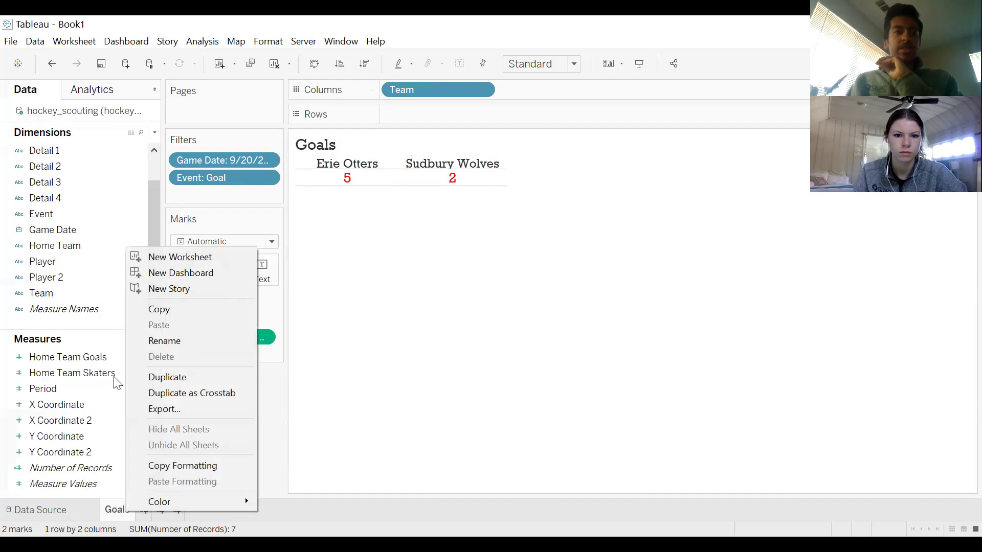
pyautogui.click(161, 373)
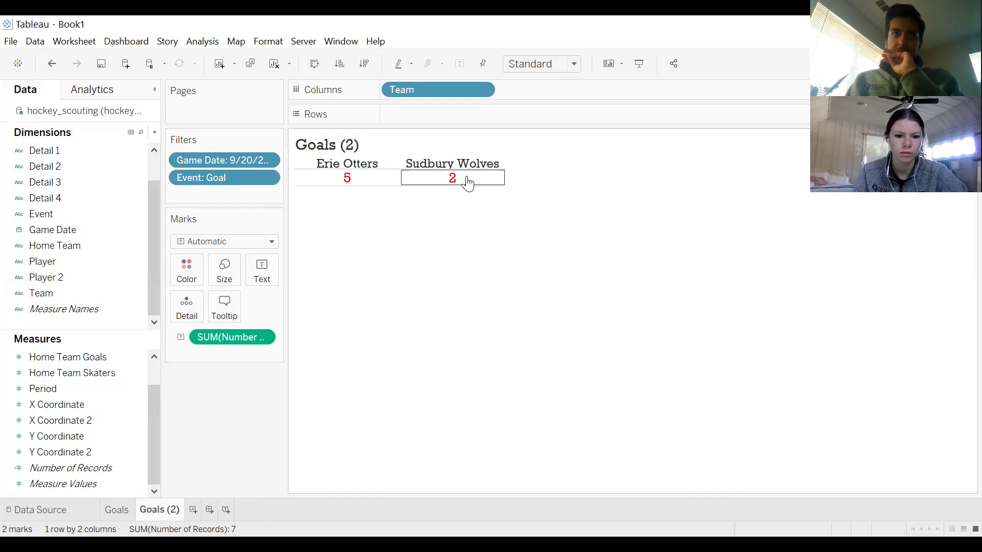
pyautogui.moveTo(160, 515)
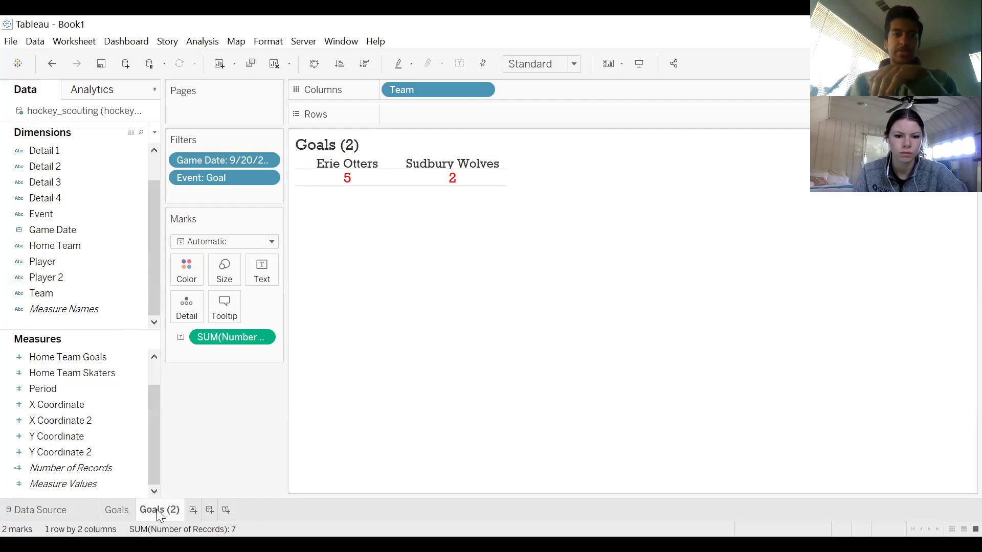
pyautogui.doubleClick(159, 510)
pyautogui.write('Sht')
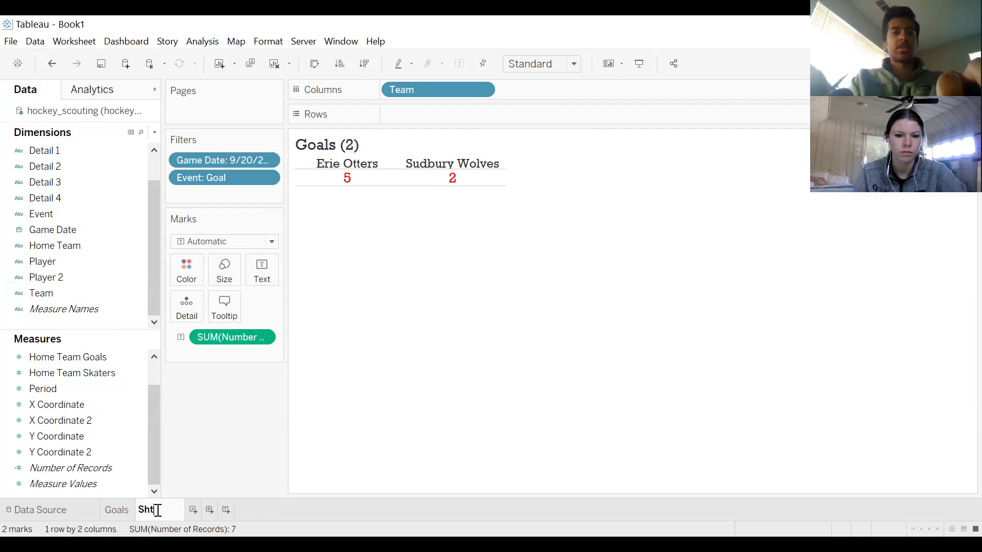
pyautogui.press('BackSpace')
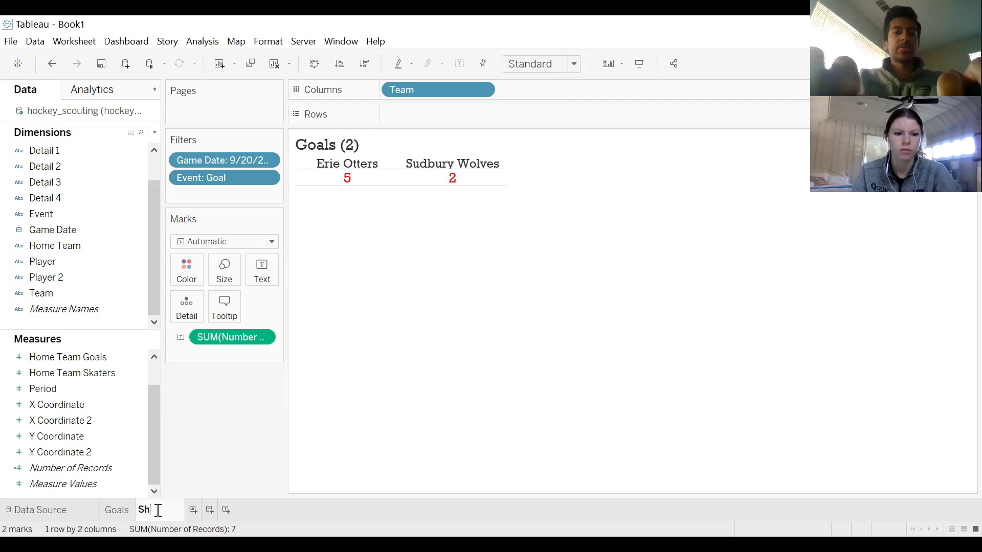
pyautogui.write('ots on Goal')
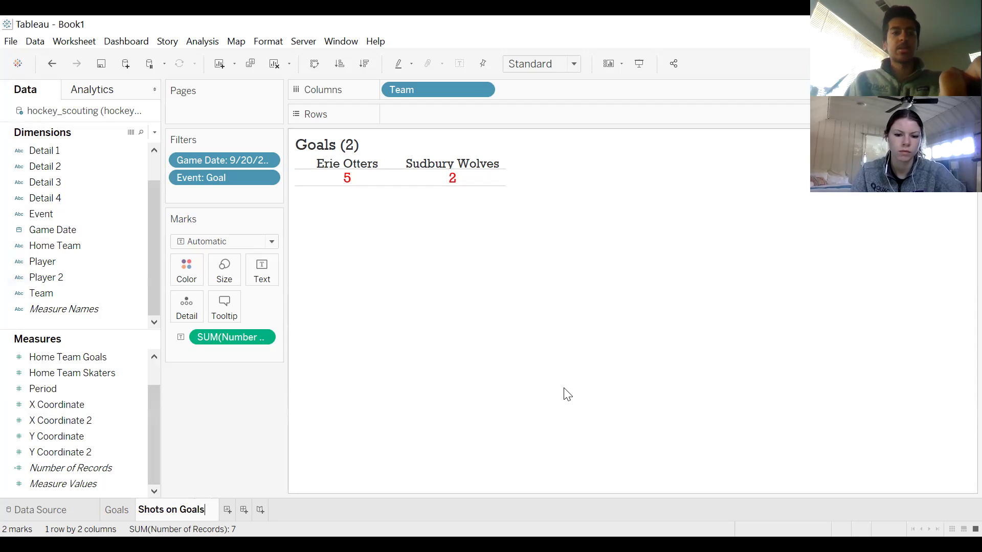
pyautogui.press('Return')
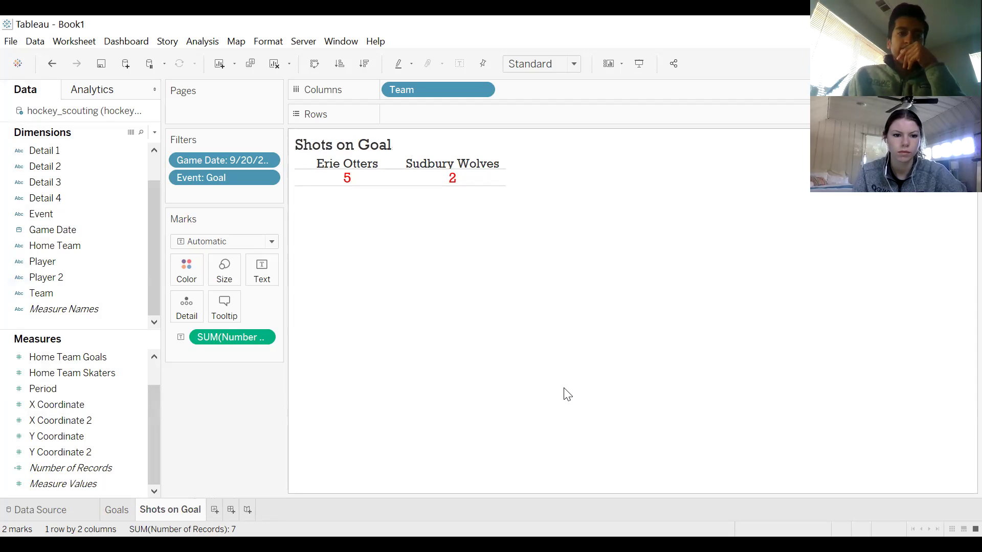
# Change the Event filter on the Shots on Goal sheet to include only Shot instead of Goal.
pyautogui.click(265, 178)
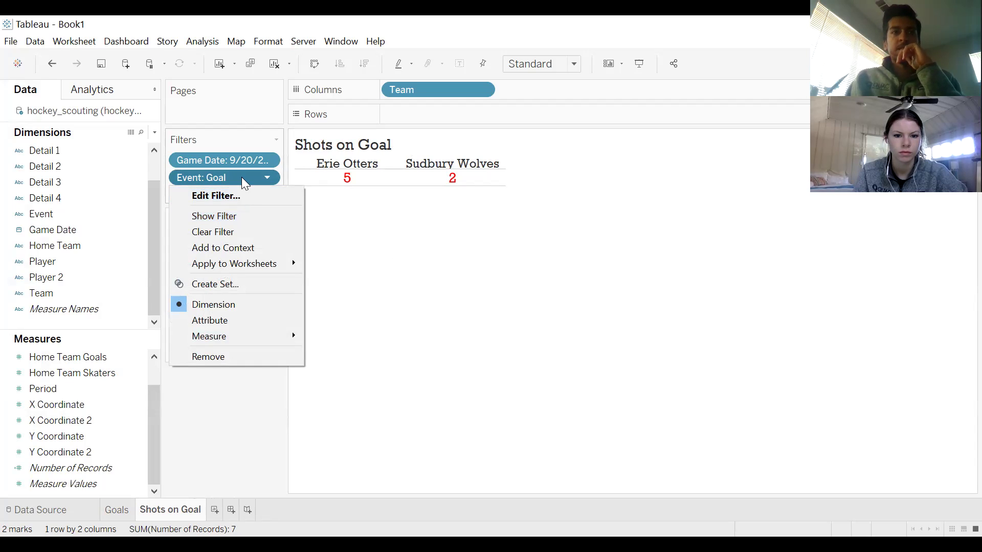
pyautogui.click(242, 200)
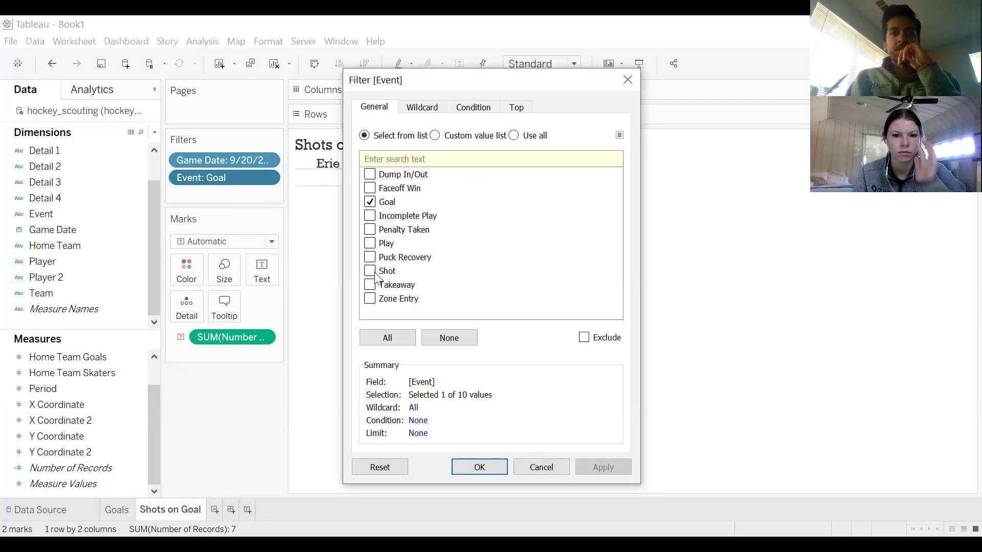
pyautogui.click(370, 272)
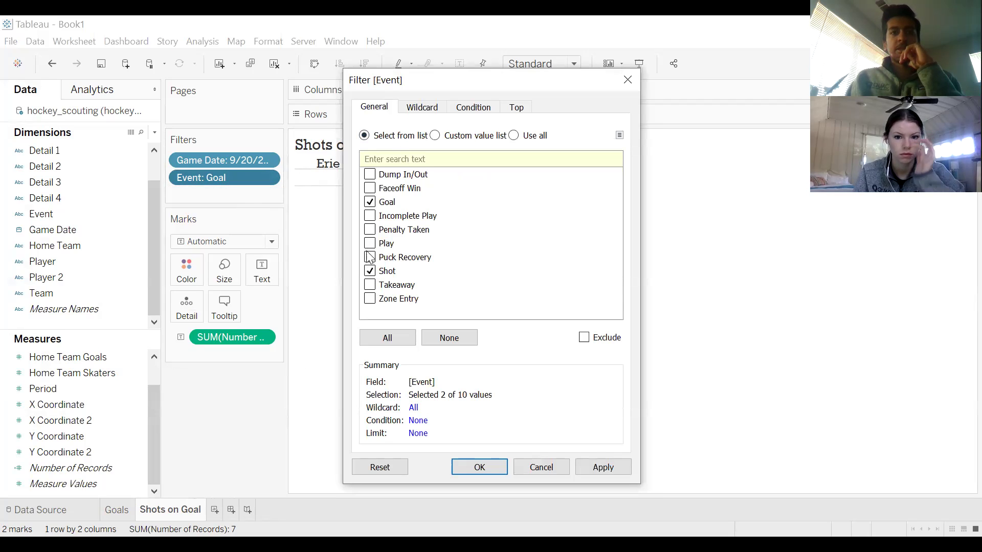
pyautogui.click(369, 203)
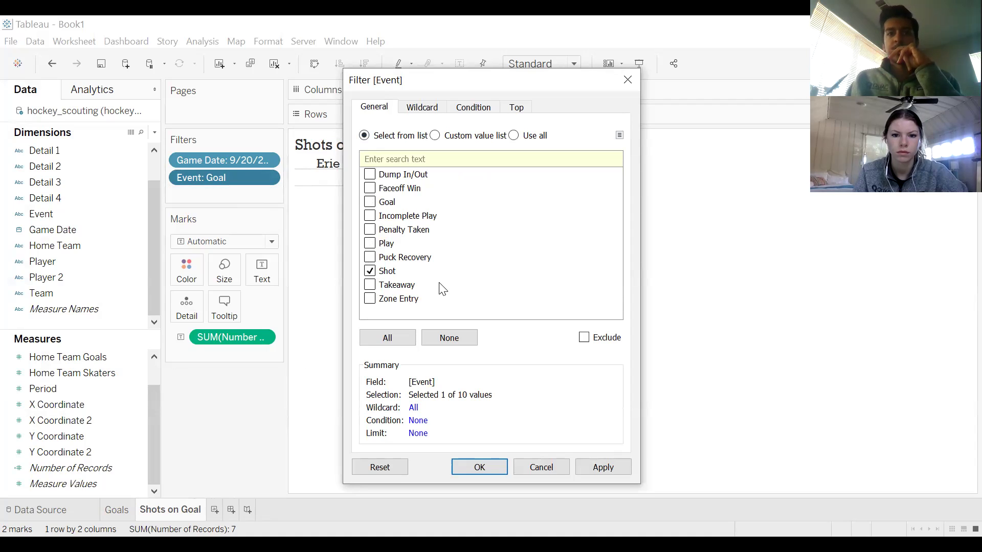
pyautogui.click(602, 467)
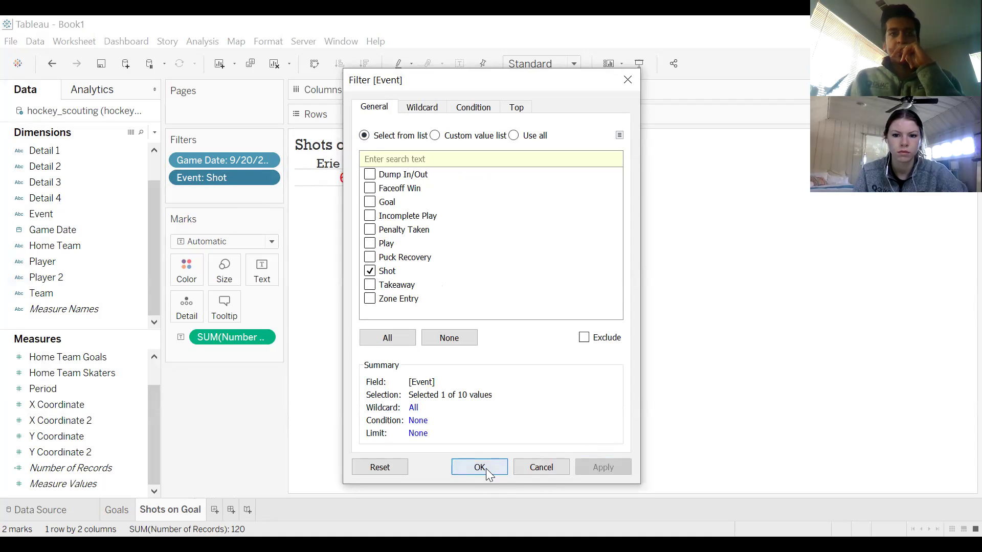
pyautogui.click(480, 468)
pyautogui.moveTo(440, 191)
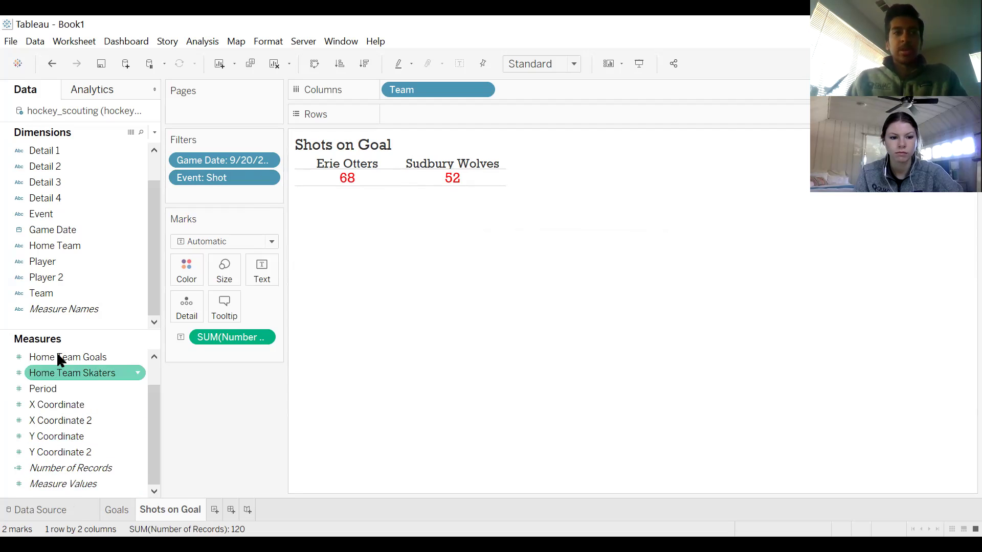
# Add a Detail 2 filter to the Shots on Goal sheet that keeps only On Net.
pyautogui.moveTo(64, 174); pyautogui.dragTo(229, 201)
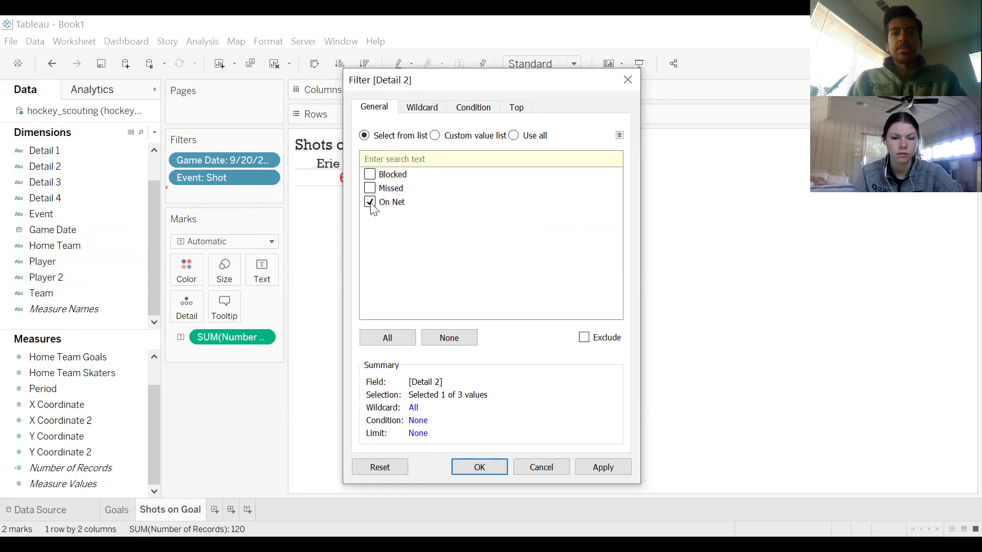
pyautogui.click(601, 468)
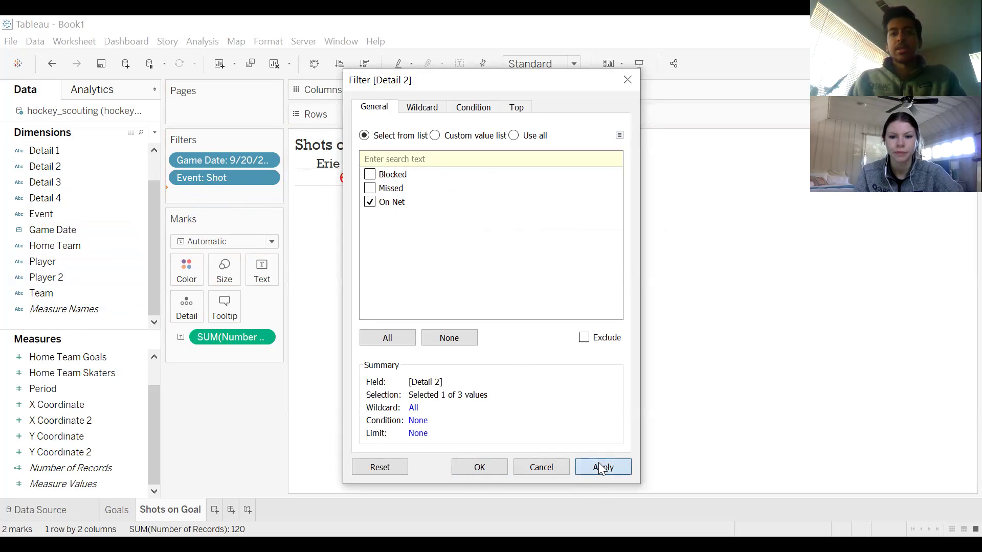
pyautogui.click(481, 467)
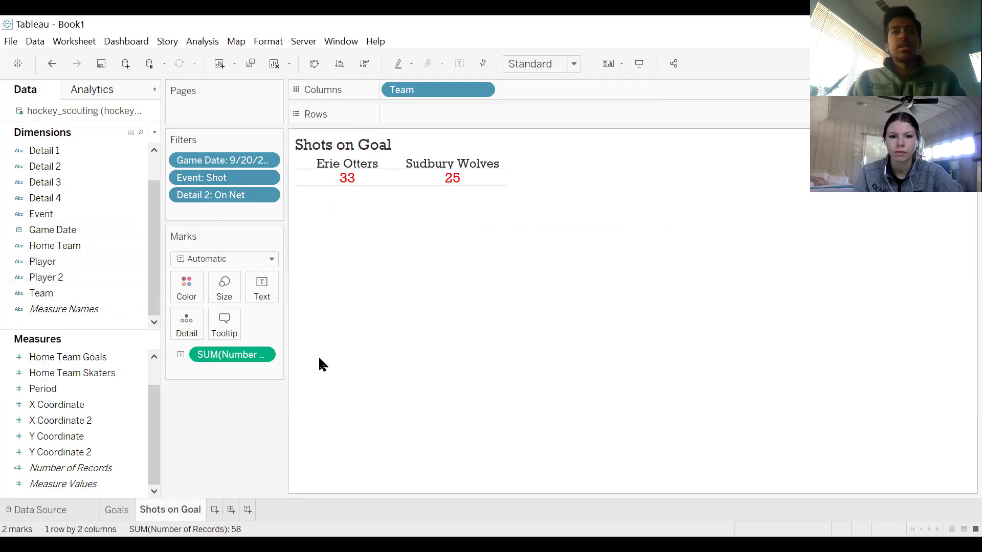
pyautogui.moveTo(363, 176)
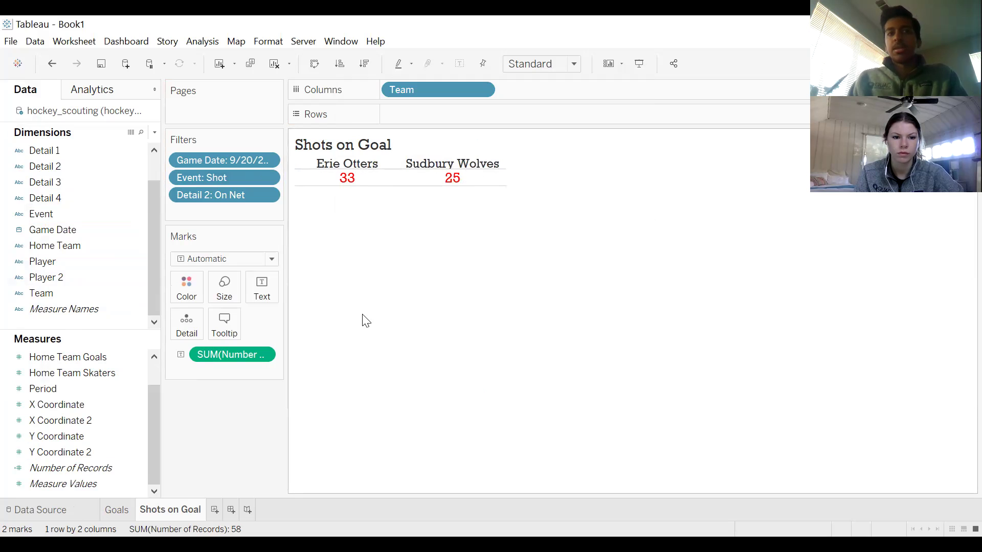
# Show hidden fields in the data source and examine the Event and Detail columns of the shot rows.
pyautogui.click(47, 513)
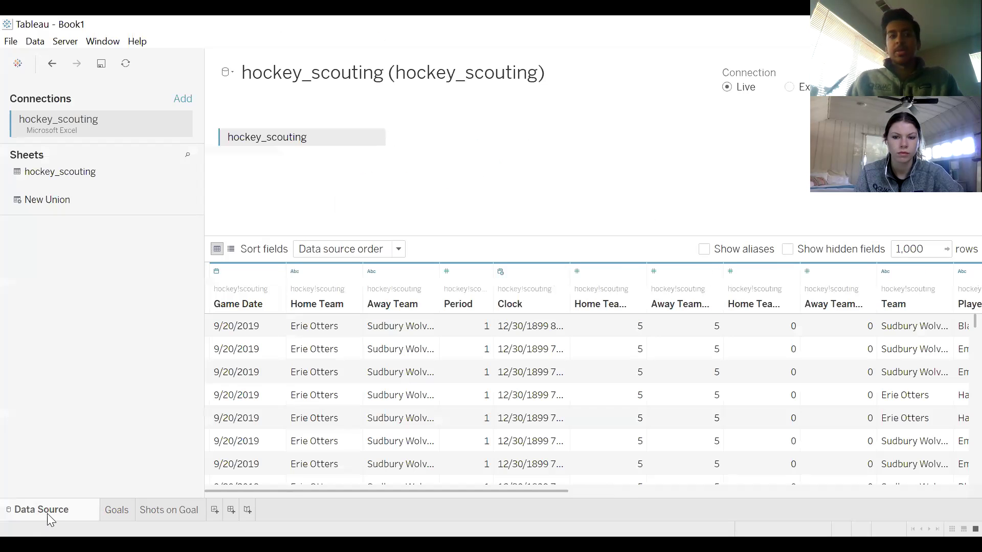
pyautogui.click(788, 249)
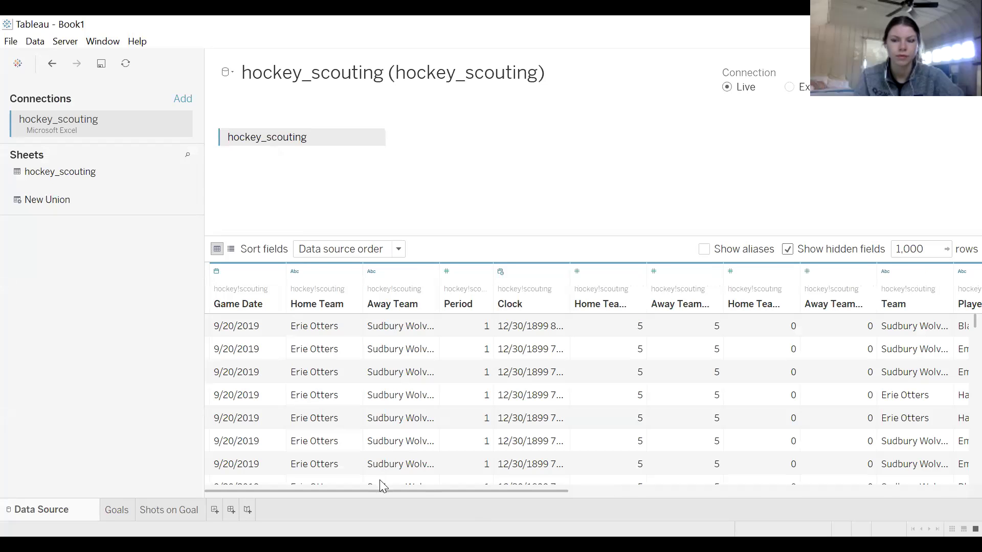
pyautogui.moveTo(379, 492); pyautogui.dragTo(697, 471)
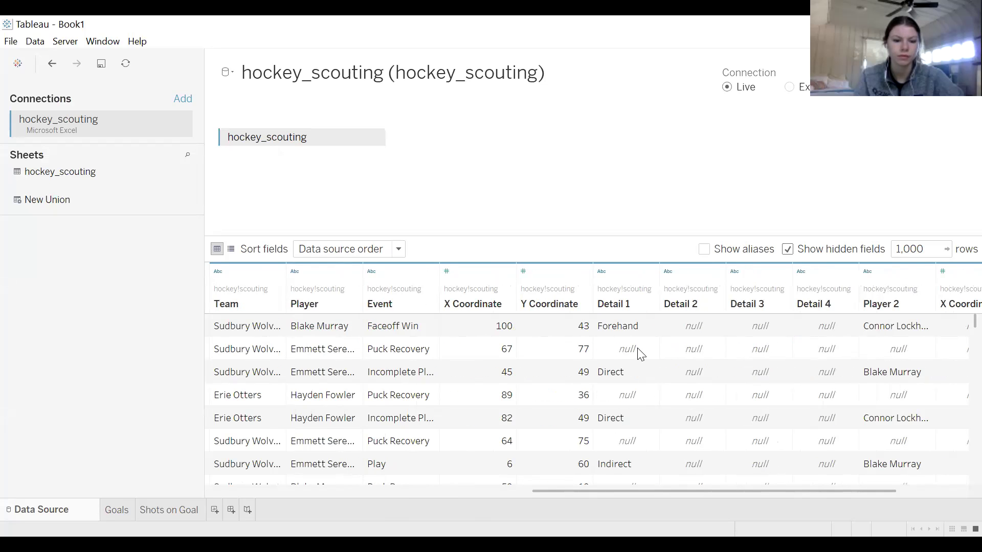
pyautogui.scroll(-4, 644, 360)
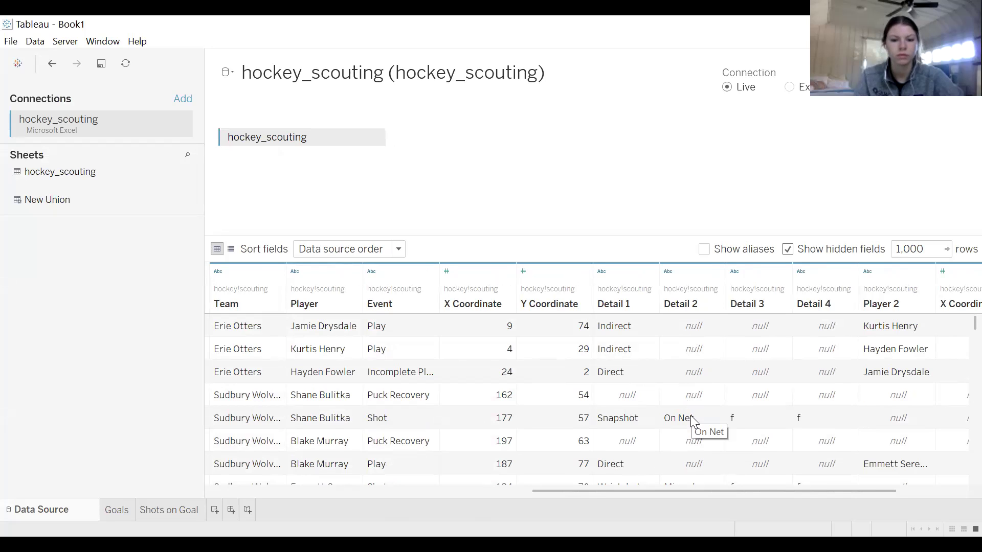
pyautogui.scroll(-5, 686, 416)
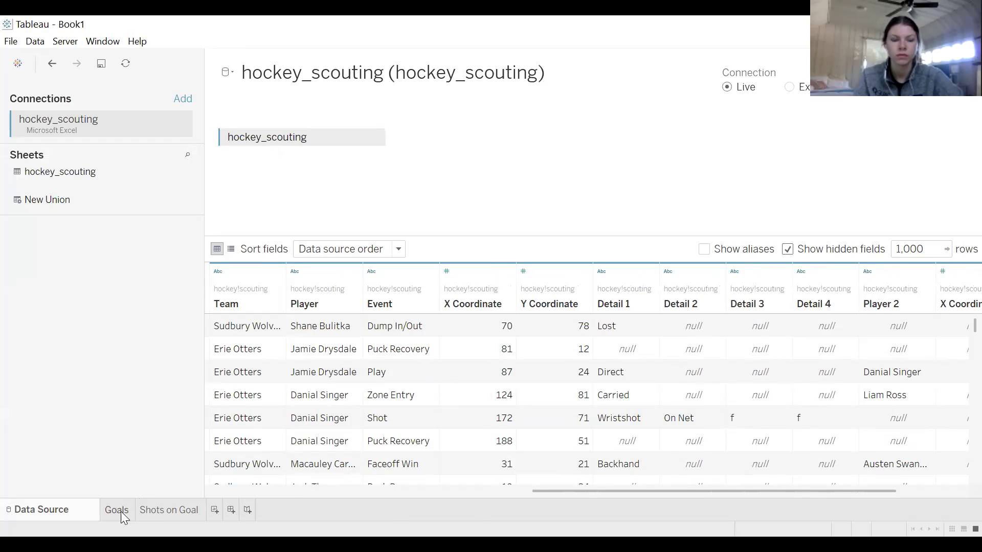
pyautogui.moveTo(596, 491); pyautogui.dragTo(271, 493)
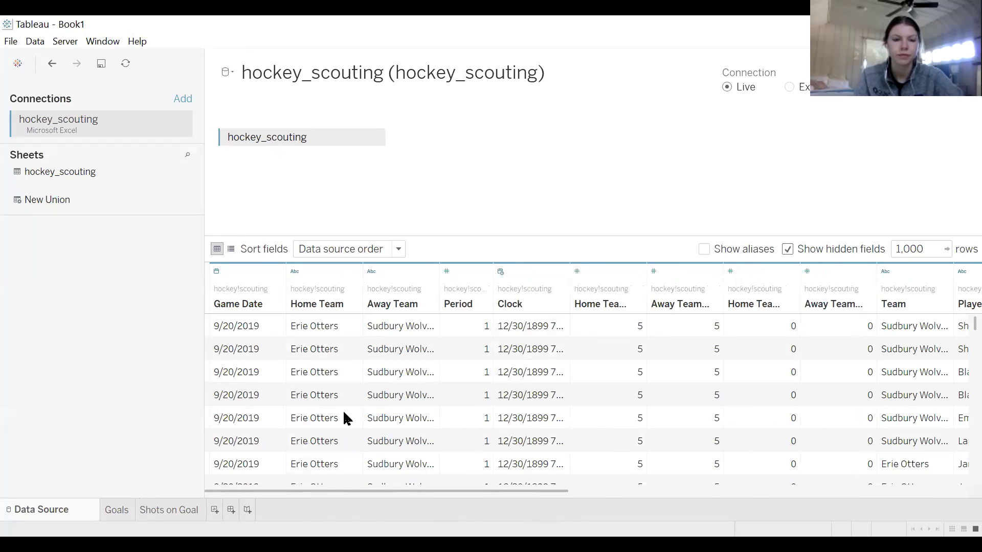
pyautogui.scroll(-1, 339, 416)
# Compare the team values on the Shots on Goal worksheet with those on the Goals worksheet.
pyautogui.click(158, 513)
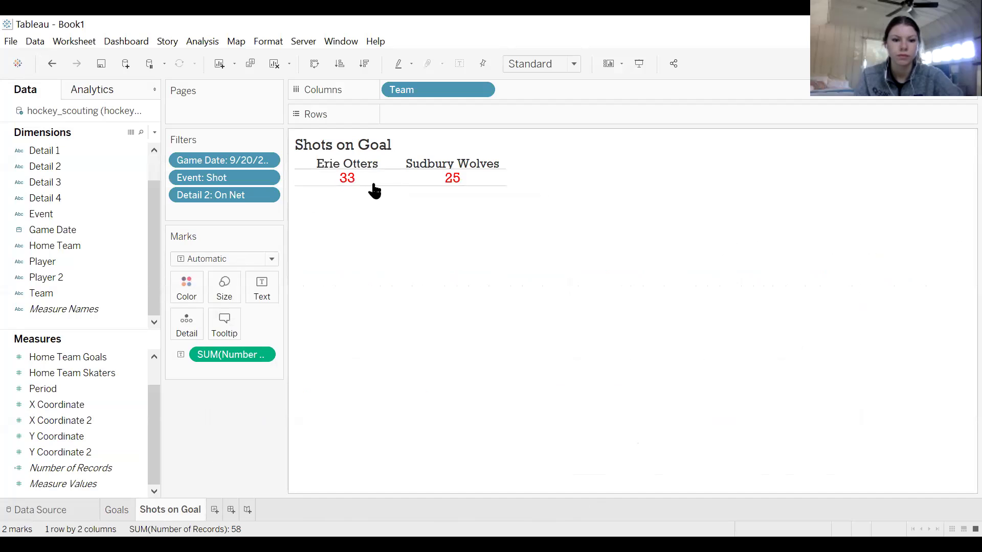
pyautogui.moveTo(358, 187)
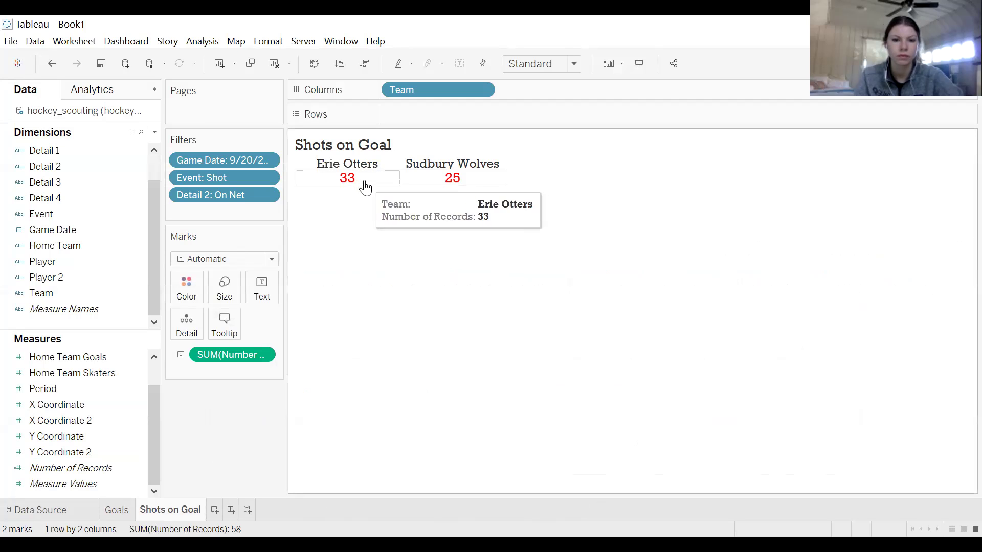
pyautogui.click(123, 511)
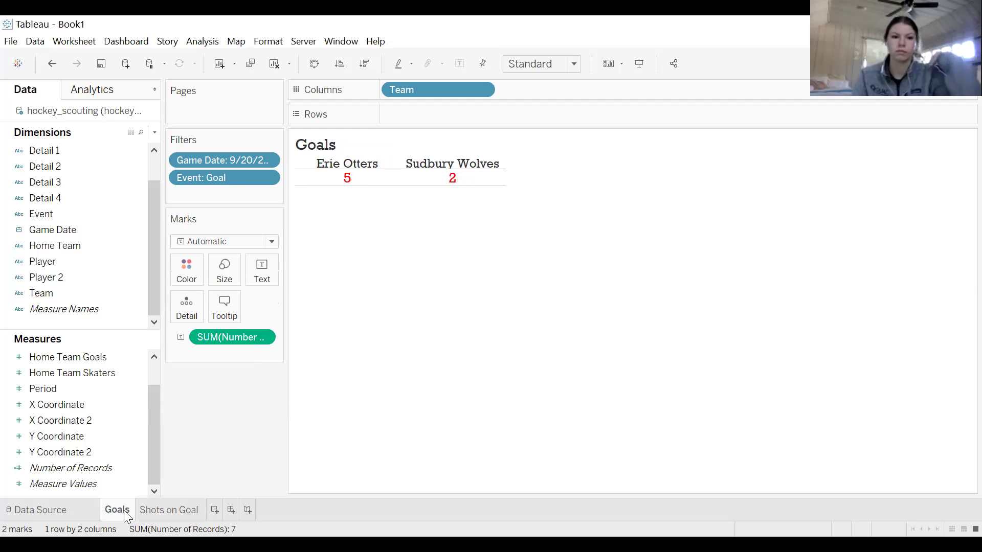
pyautogui.click(163, 510)
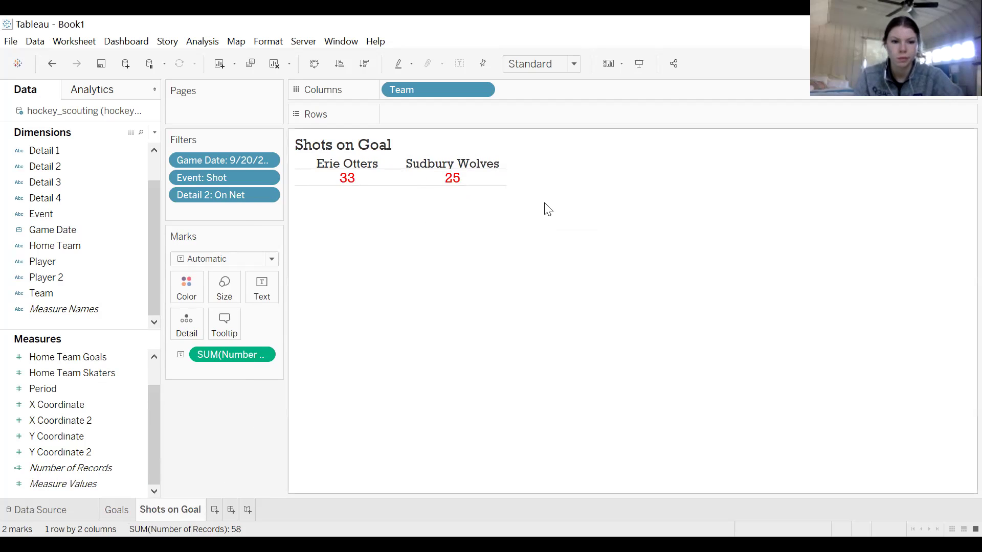
pyautogui.moveTo(425, 188)
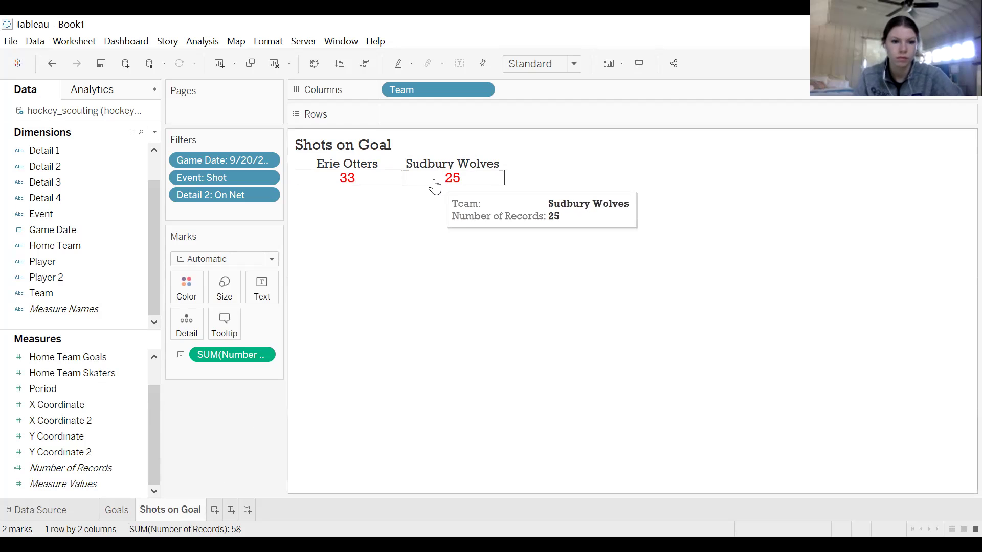
# Set the default pane font size of SUM(Number of Records) to 12 pt on the Shots on Goal sheet.
pyautogui.rightClick(374, 182)
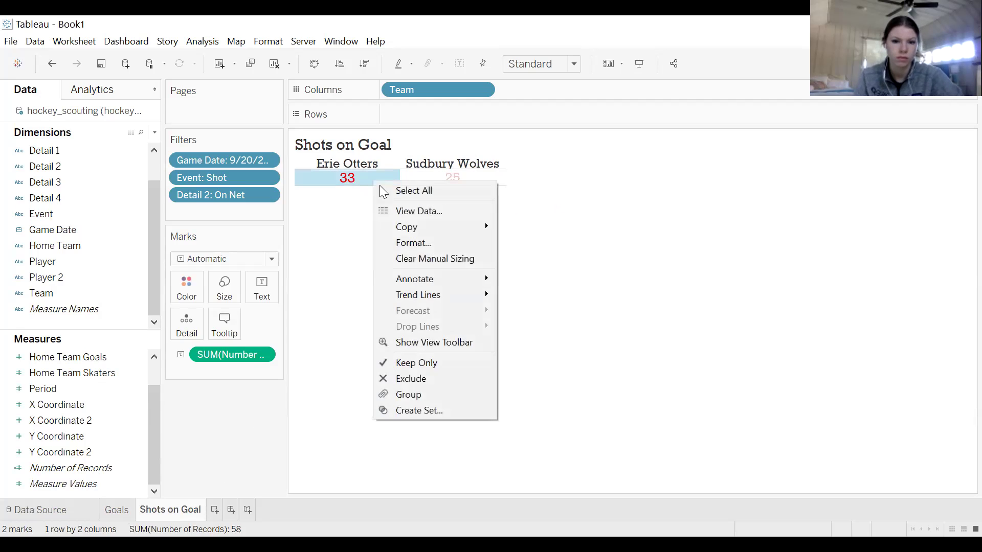
pyautogui.click(433, 241)
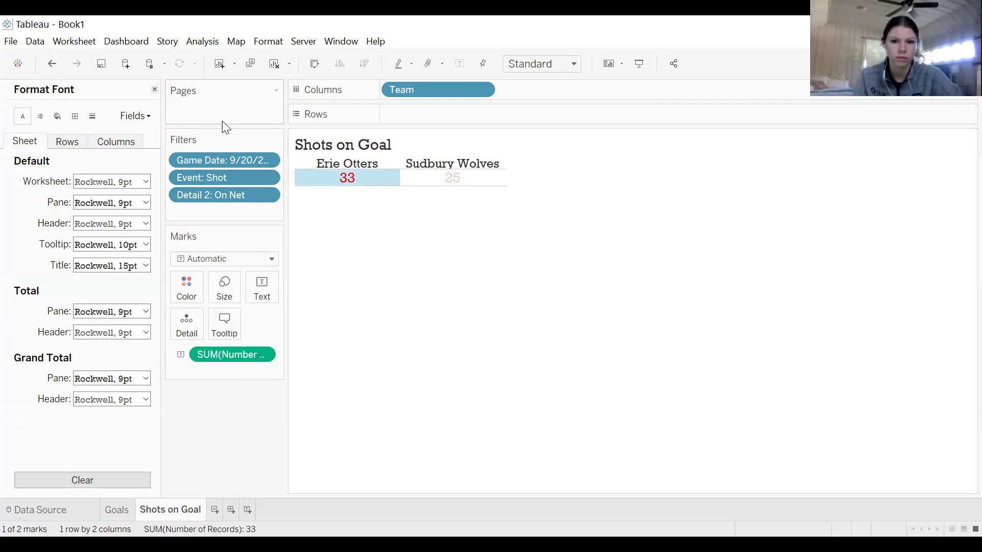
pyautogui.click(136, 117)
pyautogui.click(134, 118)
pyautogui.click(134, 118)
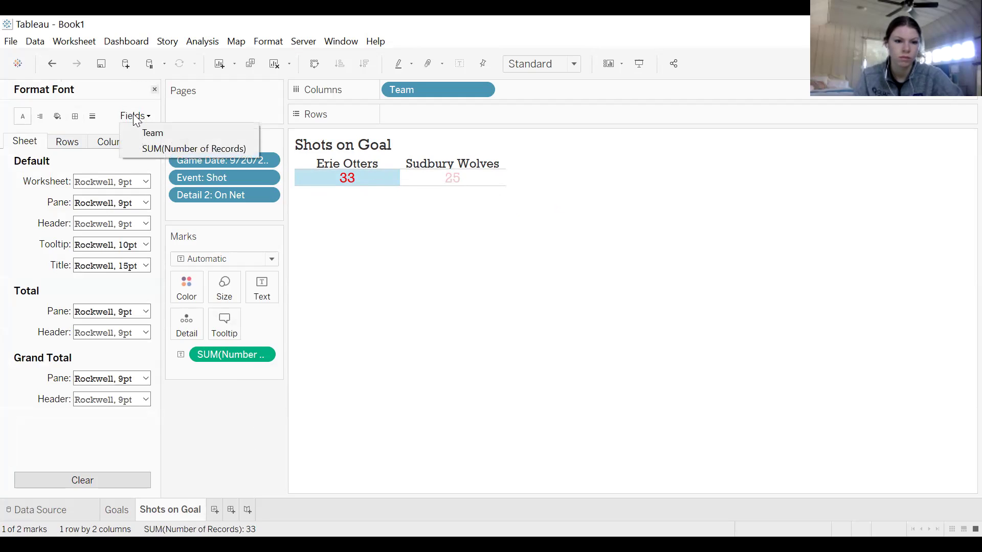
pyautogui.click(146, 148)
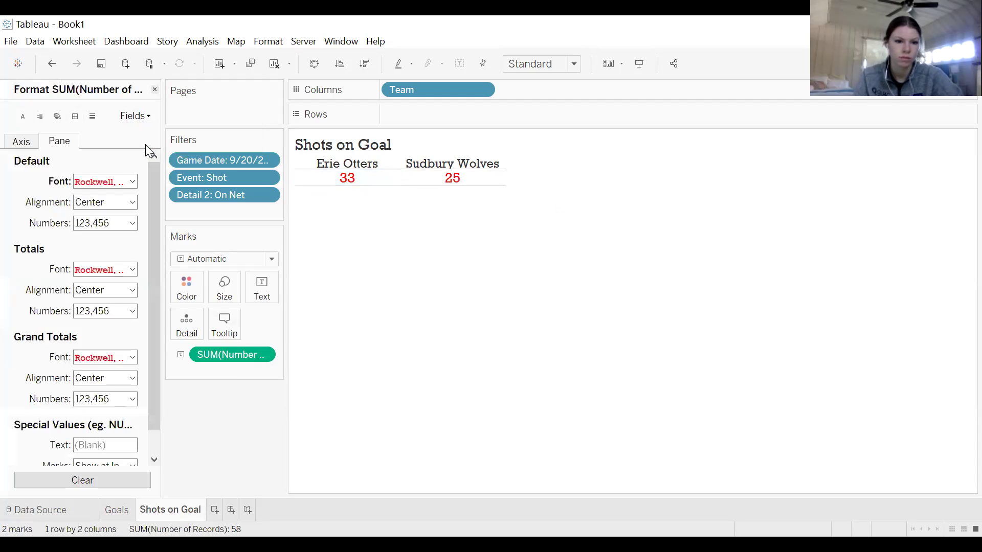
pyautogui.click(132, 182)
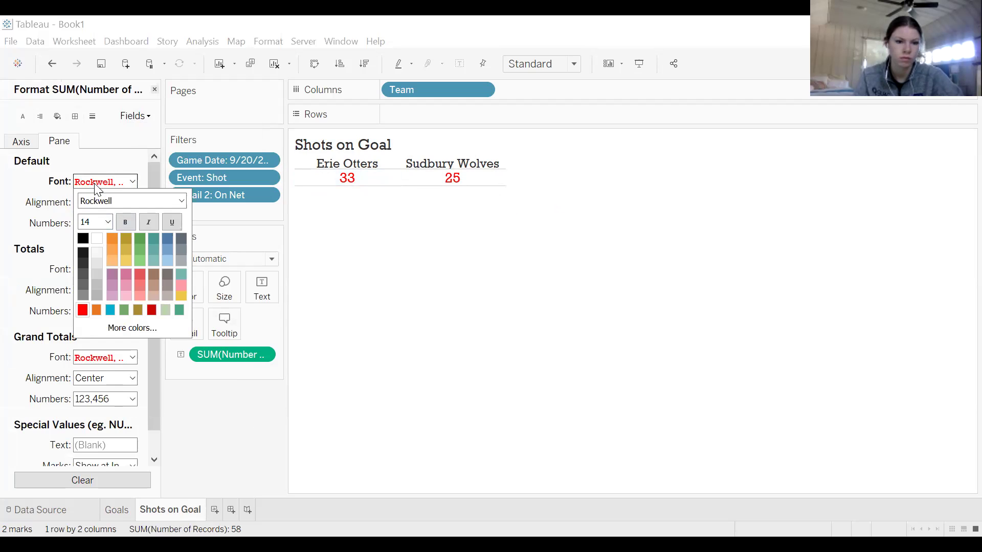
pyautogui.click(108, 221)
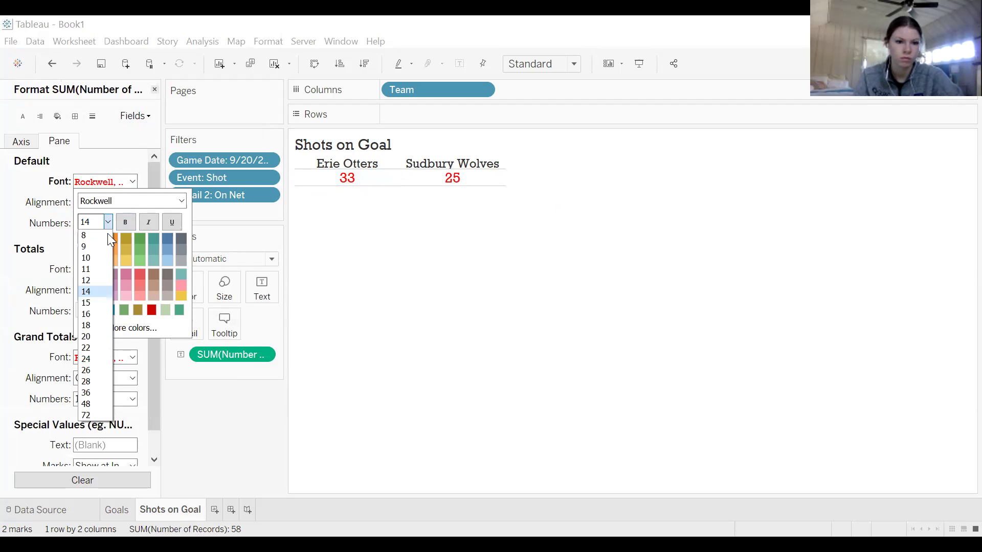
pyautogui.click(95, 280)
pyautogui.click(368, 174)
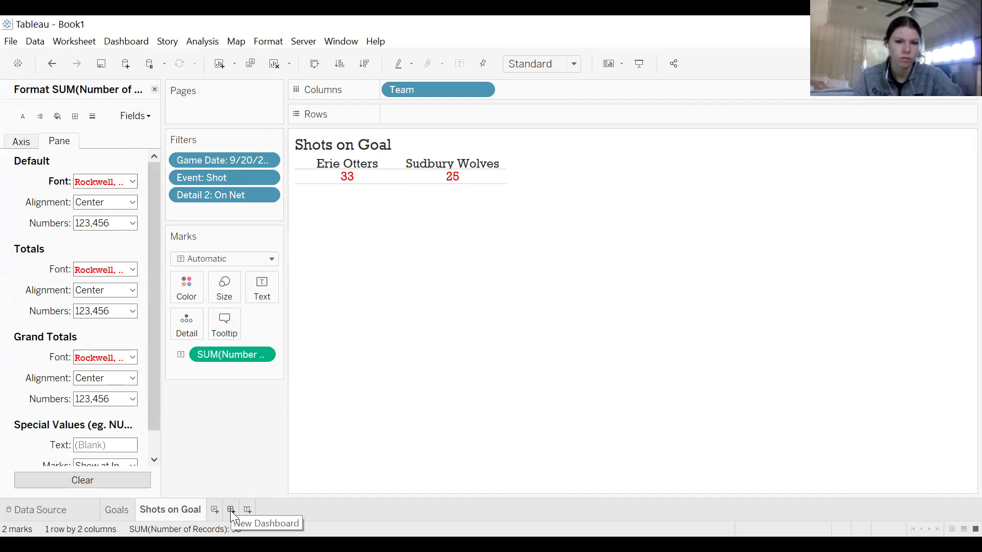
# Show the Game Date filter on the Goals worksheet and look through its list of dates.
pyautogui.click(155, 89)
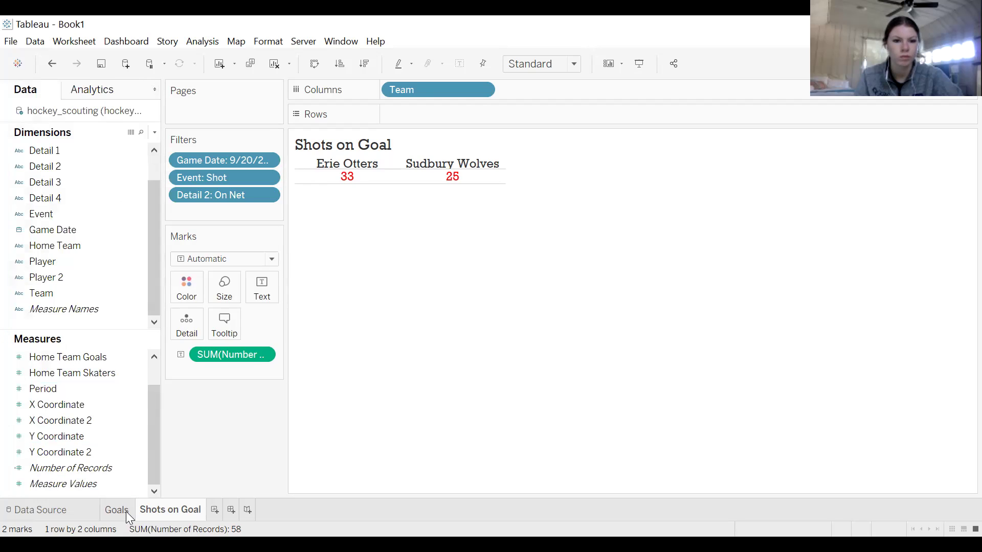
pyautogui.moveTo(127, 512)
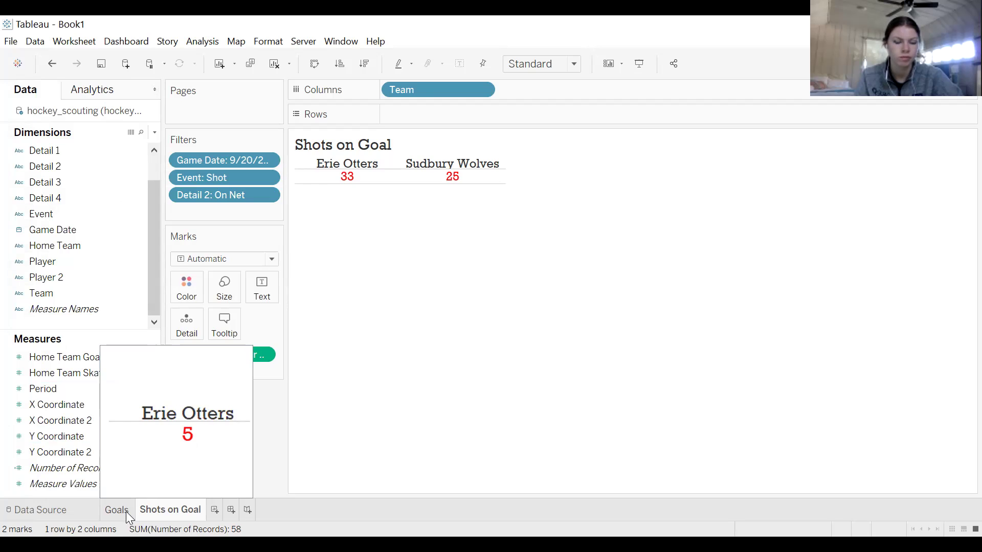
pyautogui.click(125, 510)
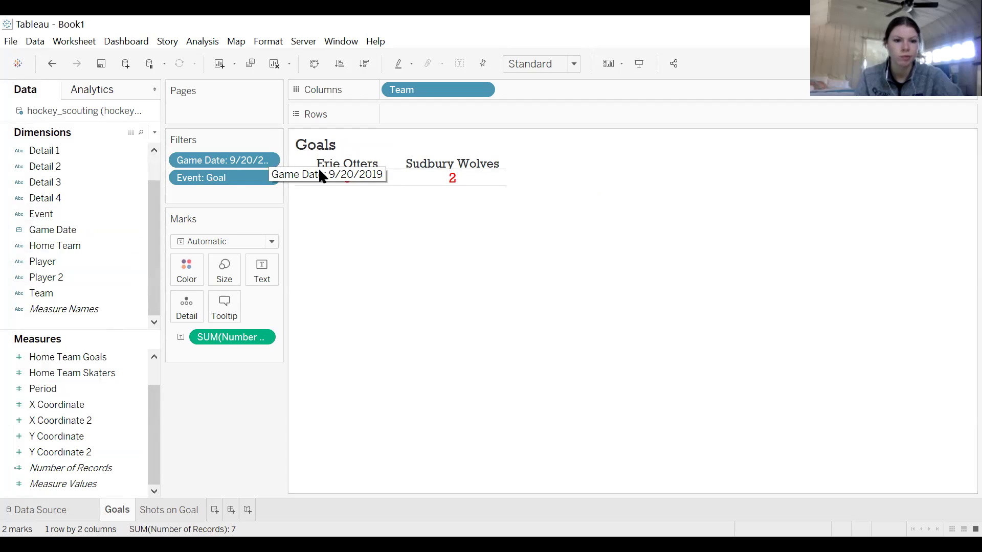
pyautogui.click(266, 162)
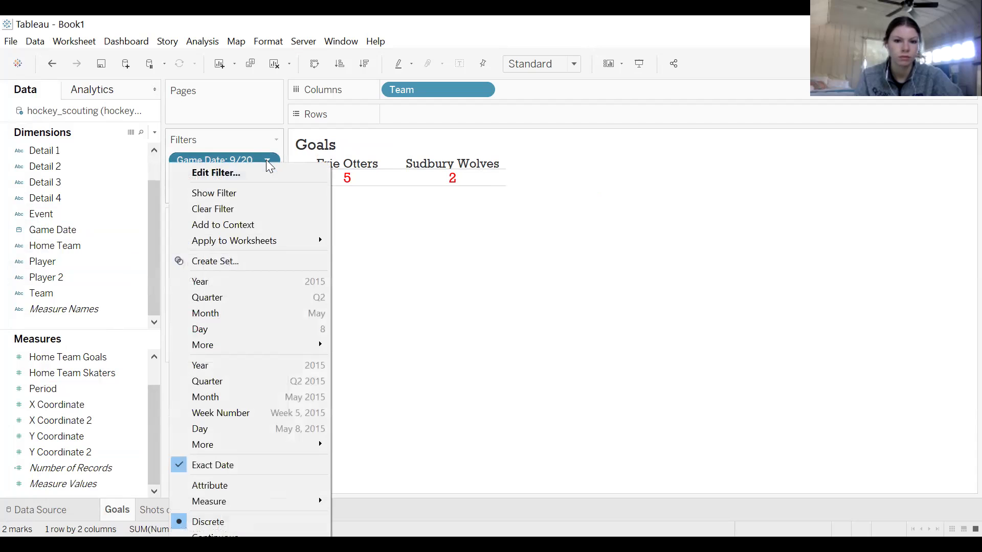
pyautogui.click(245, 193)
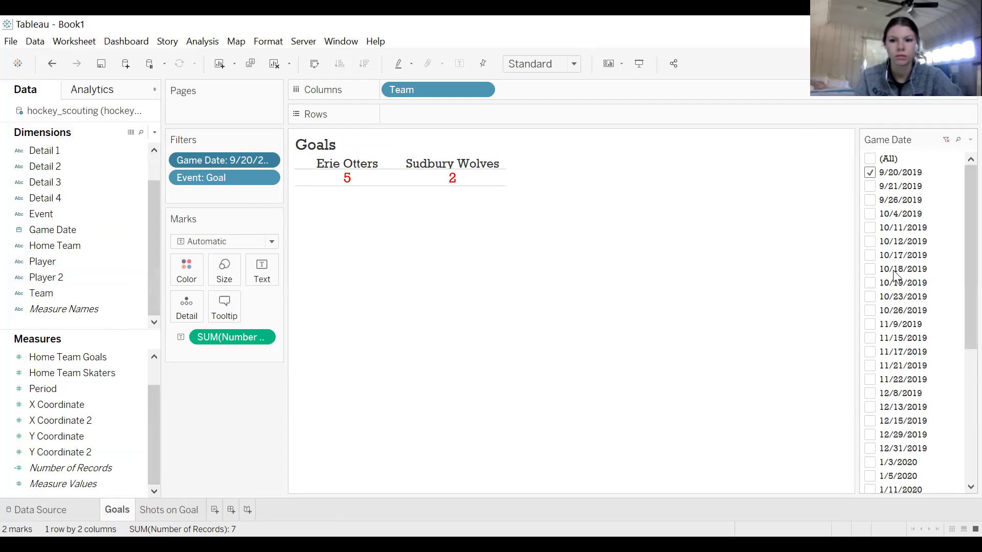
pyautogui.scroll(-6, 881, 225)
pyautogui.scroll(6, 916, 284)
pyautogui.scroll(-6, 916, 284)
pyautogui.scroll(6, 916, 283)
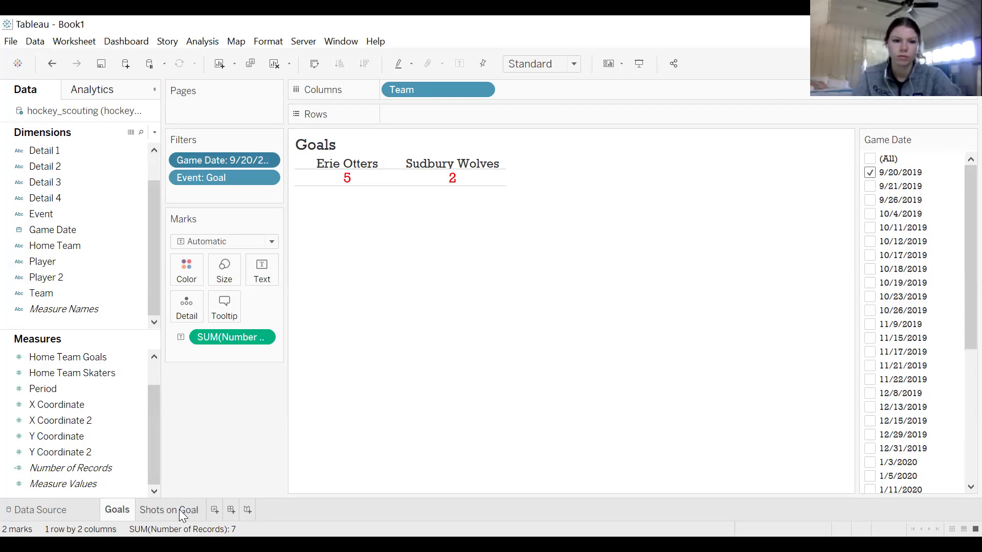
# Create a new dashboard and examine its Phone layout and size options, keeping the Default layout.
pyautogui.moveTo(182, 511)
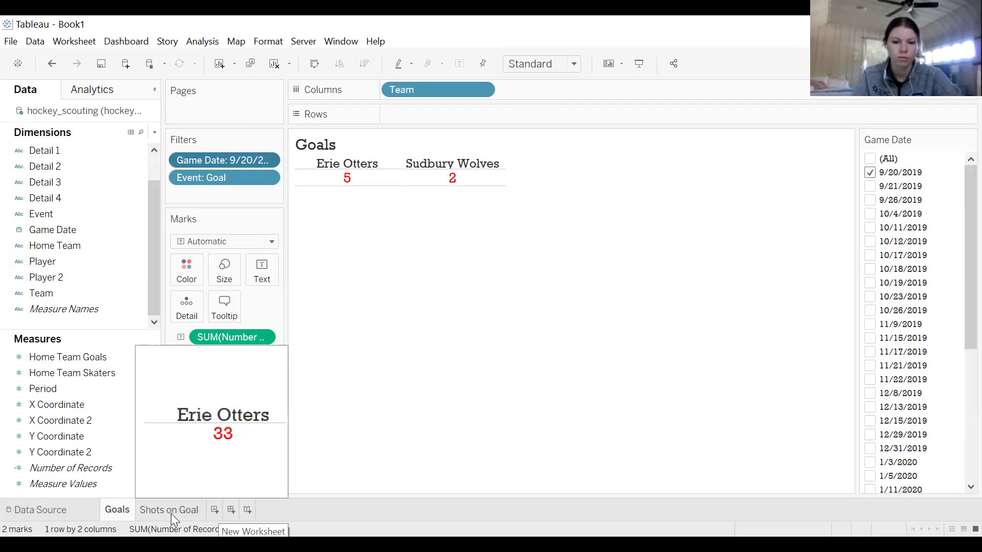
pyautogui.click(230, 510)
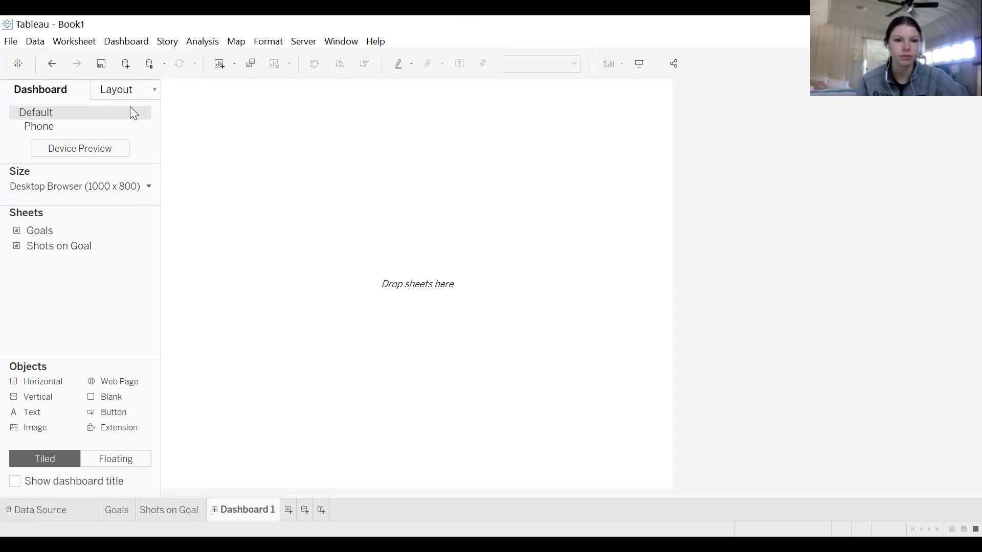
pyautogui.click(81, 129)
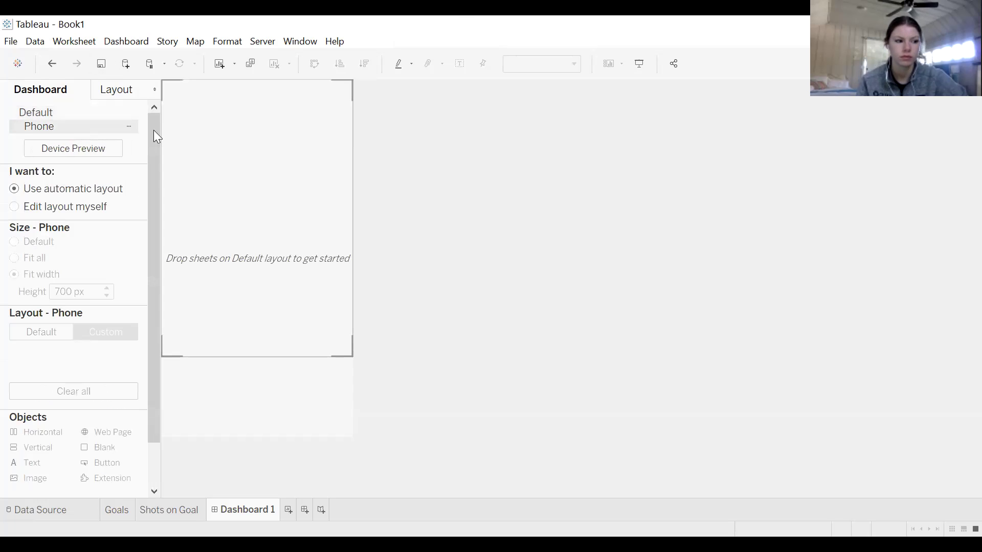
pyautogui.click(67, 117)
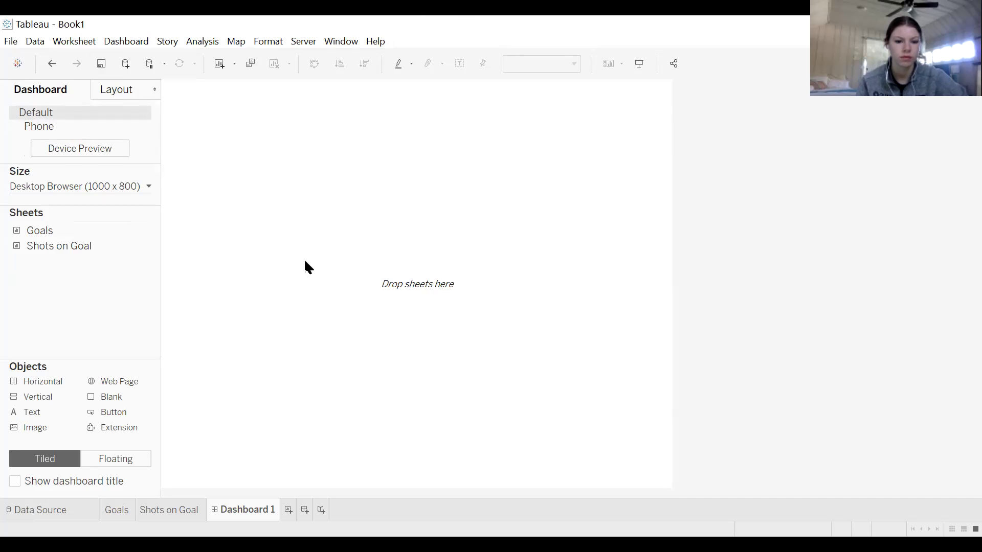
pyautogui.doubleClick(112, 230)
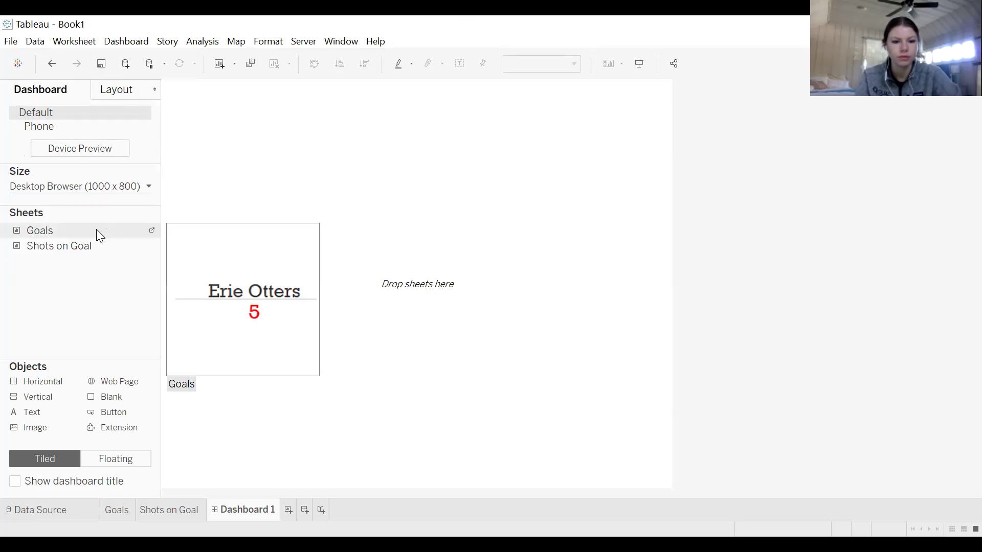
pyautogui.click(120, 189)
pyautogui.click(126, 327)
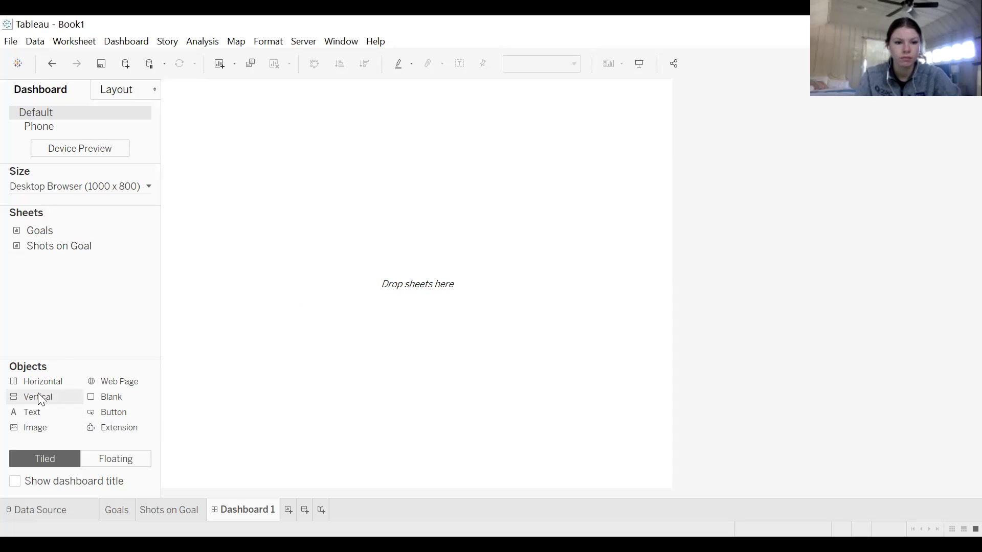
# Add a vertical layout container that fills the whole dashboard.
pyautogui.moveTo(36, 405); pyautogui.dragTo(440, 293)
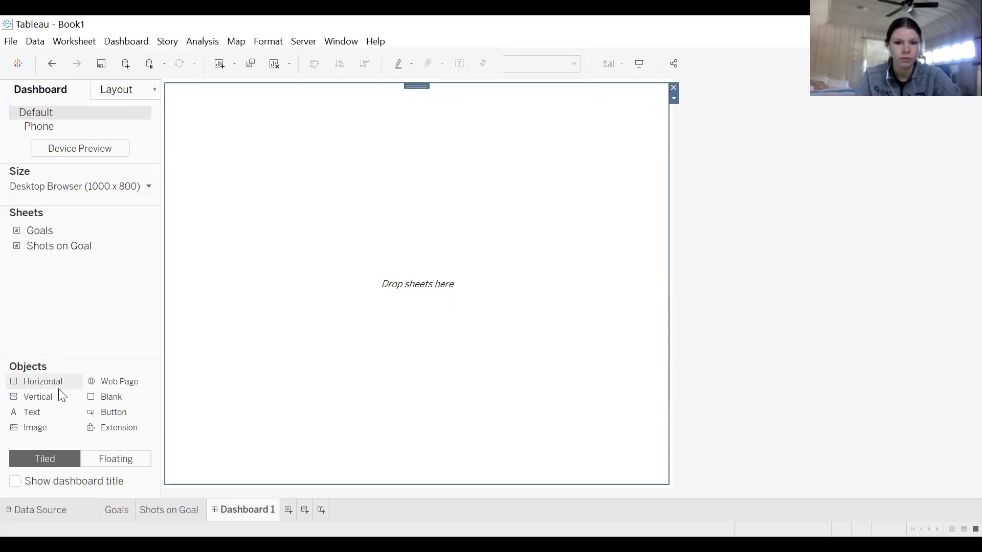
pyautogui.doubleClick(82, 247)
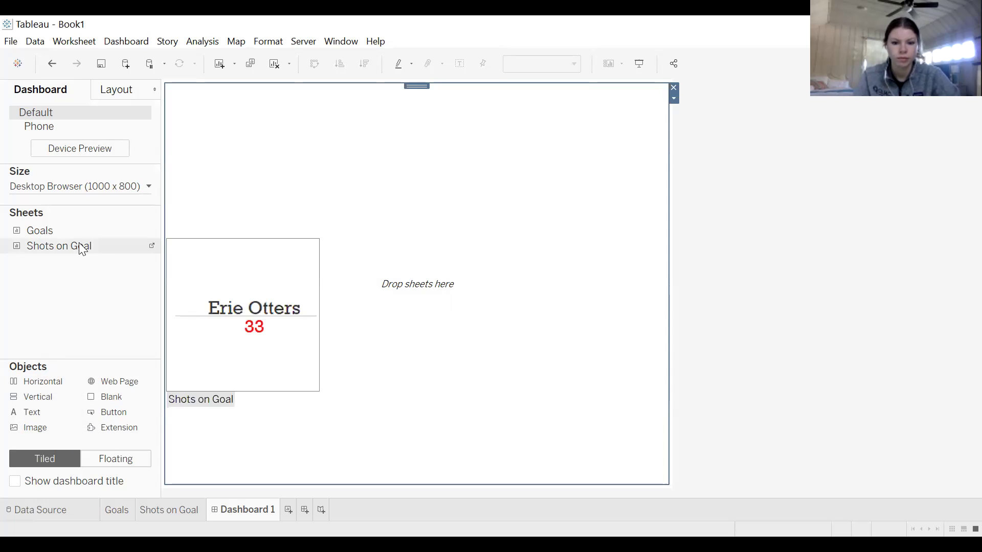
pyautogui.doubleClick(138, 233)
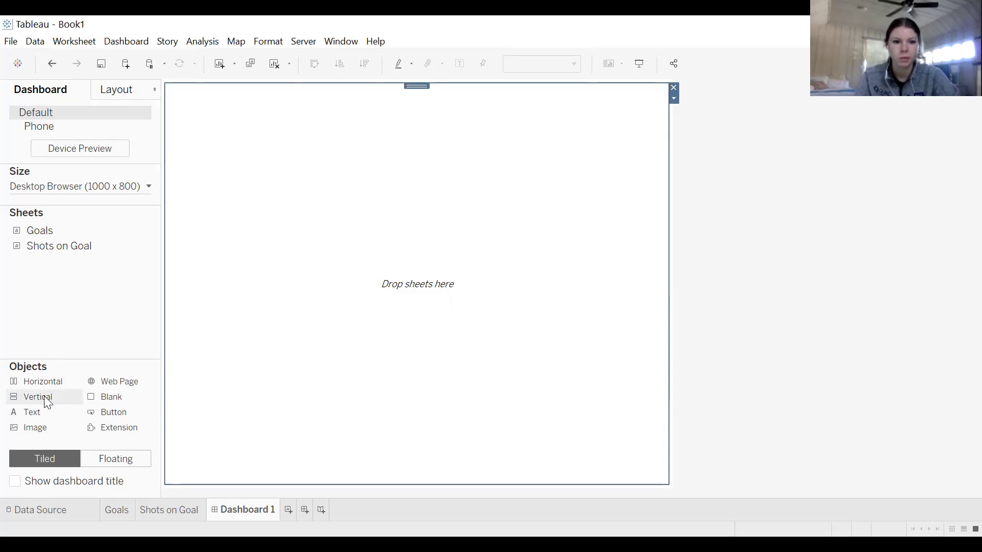
# Add another vertical layout container across the upper half of the dashboard.
pyautogui.moveTo(48, 394); pyautogui.dragTo(207, 375)
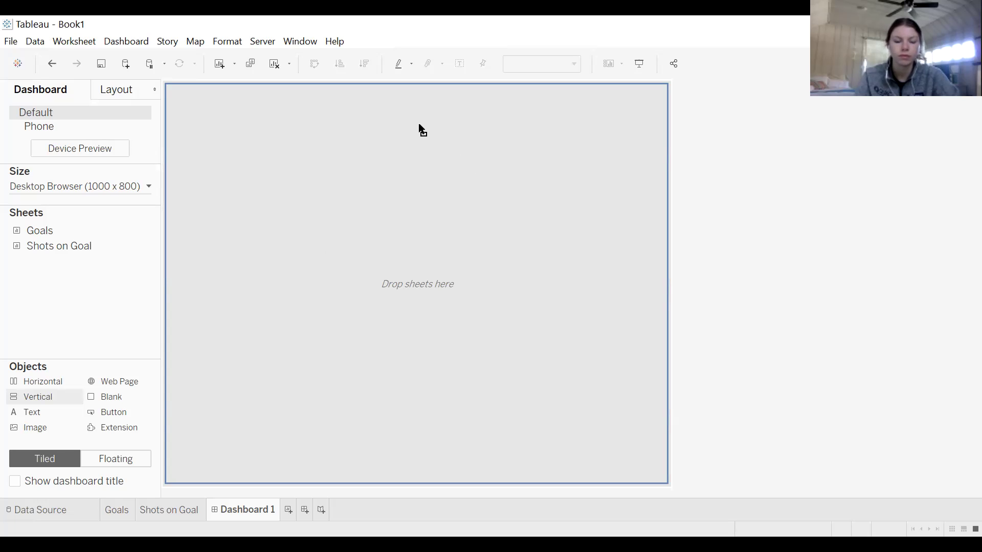
pyautogui.moveTo(638, 156)
pyautogui.mouseDown()
pyautogui.moveTo(659, 171)
pyautogui.moveTo(660, 267)
pyautogui.moveTo(615, 475)
pyautogui.moveTo(665, 389)
pyautogui.mouseUp()
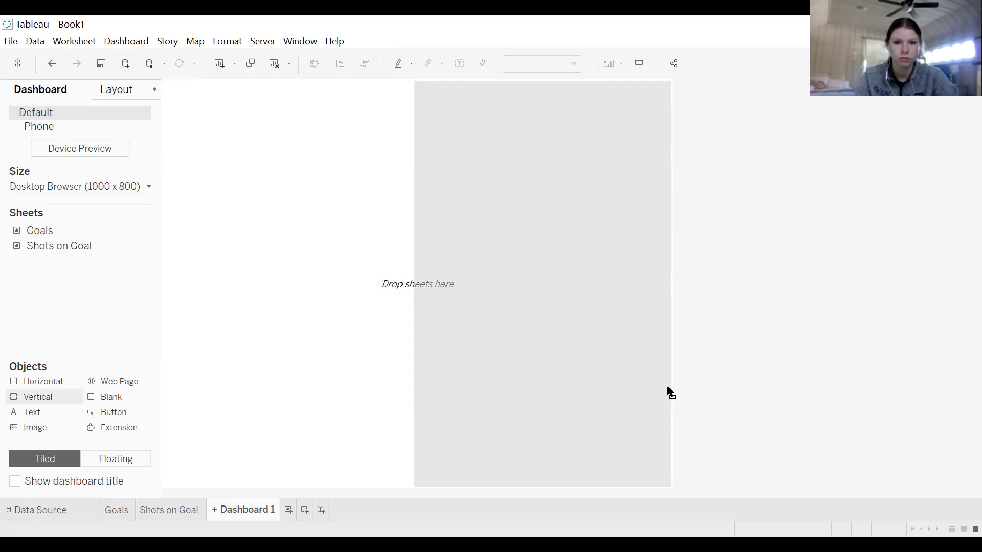
pyautogui.moveTo(667, 388); pyautogui.dragTo(310, 113)
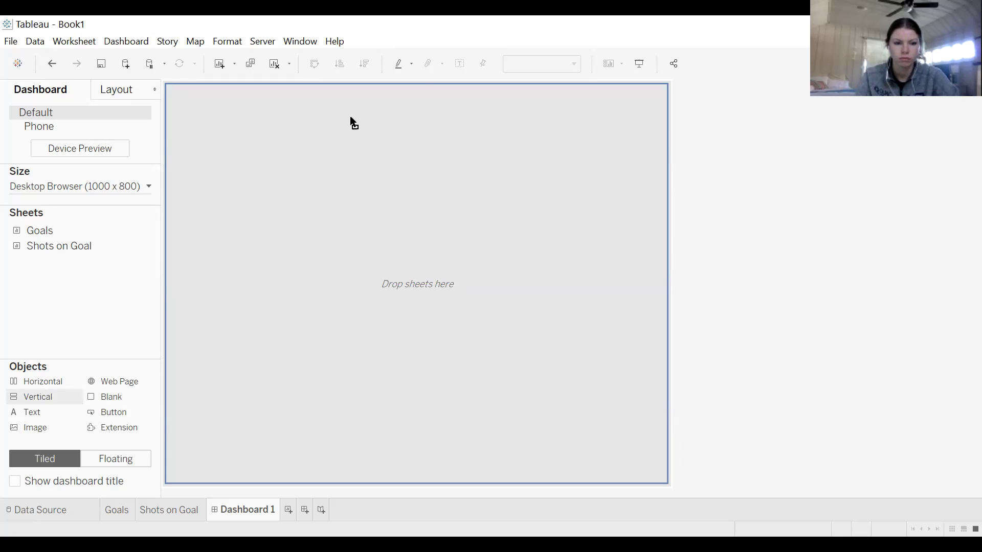
pyautogui.moveTo(350, 117); pyautogui.dragTo(356, 97)
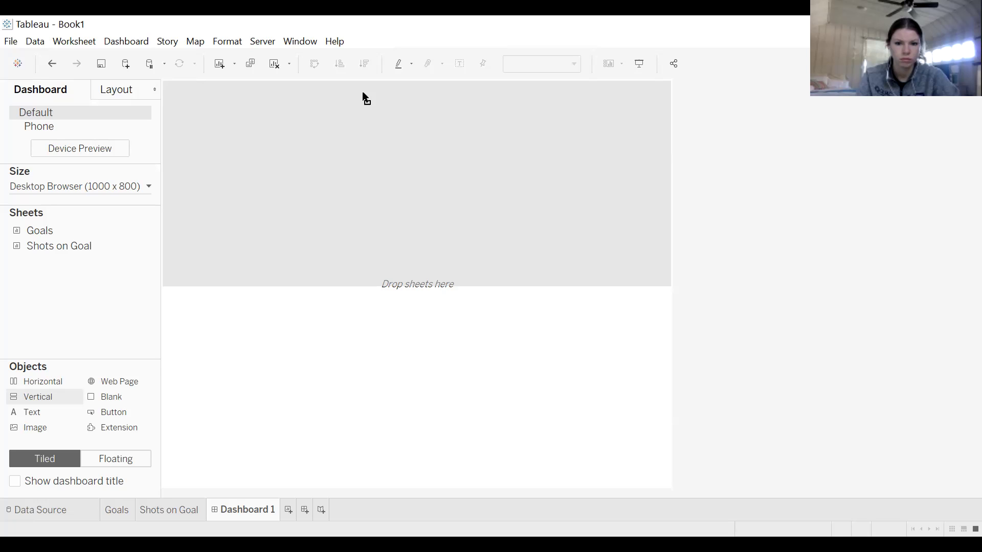
pyautogui.moveTo(363, 94); pyautogui.dragTo(362, 96)
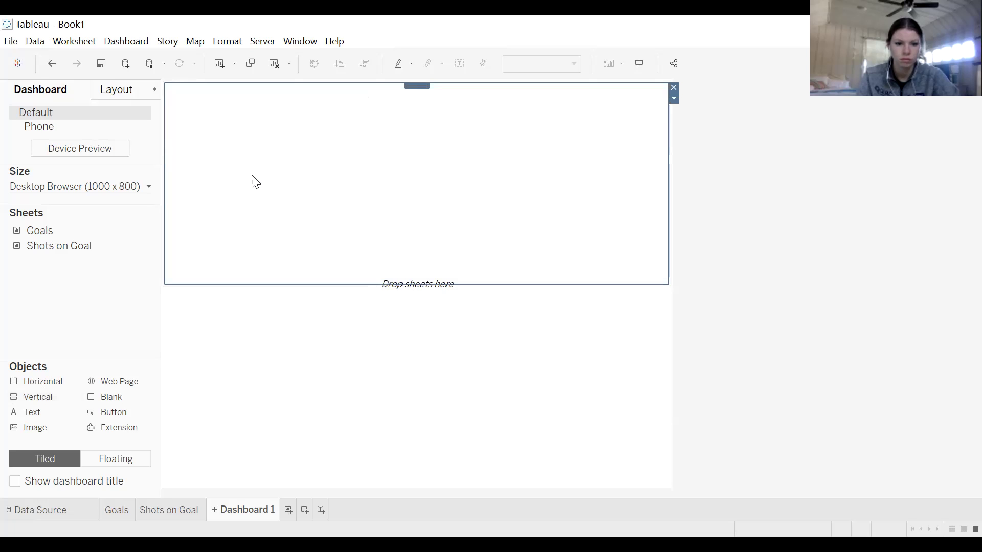
# Place the Goals sheet in the upper container of the dashboard and set its fit to Entire View.
pyautogui.moveTo(88, 231); pyautogui.dragTo(345, 191)
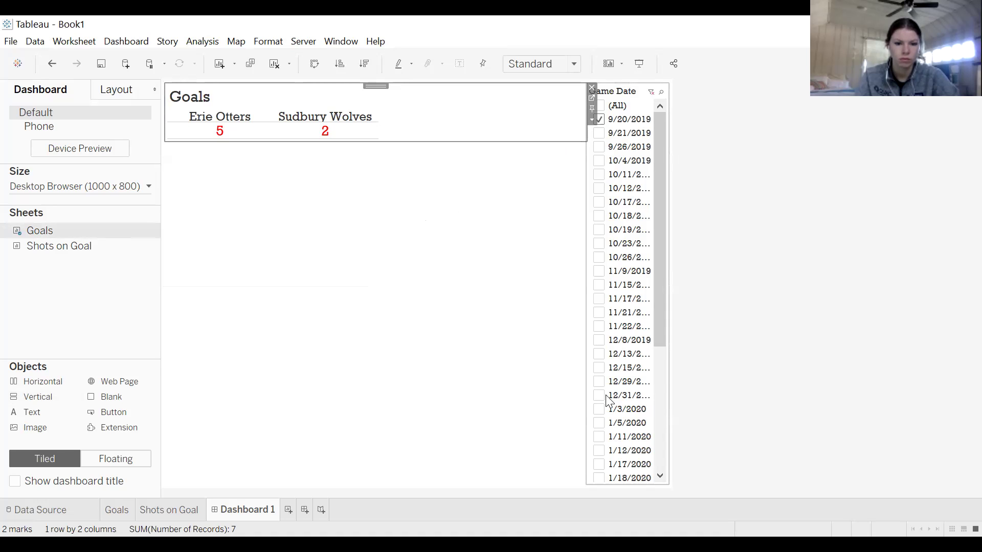
pyautogui.scroll(-5, 635, 244)
pyautogui.scroll(5, 635, 244)
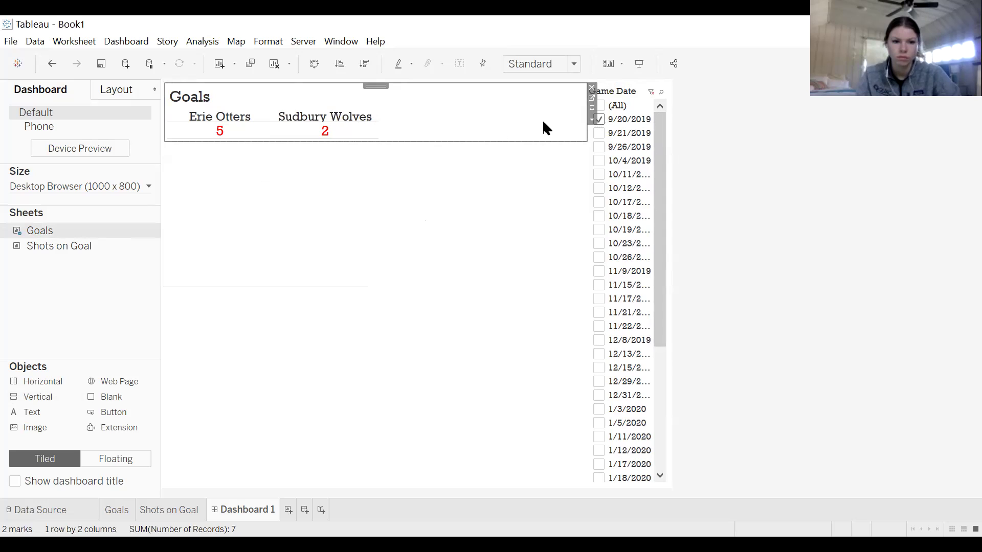
pyautogui.click(591, 121)
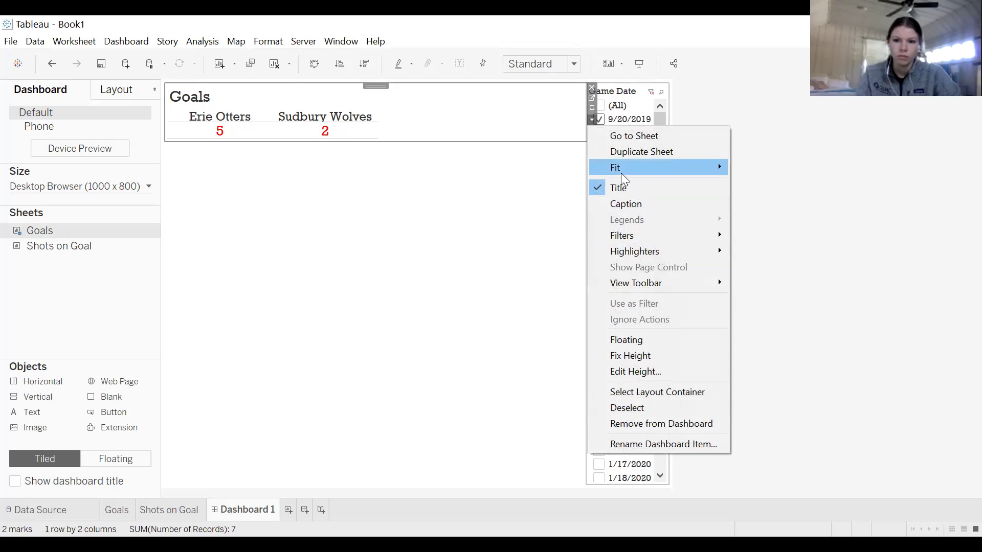
pyautogui.moveTo(633, 177)
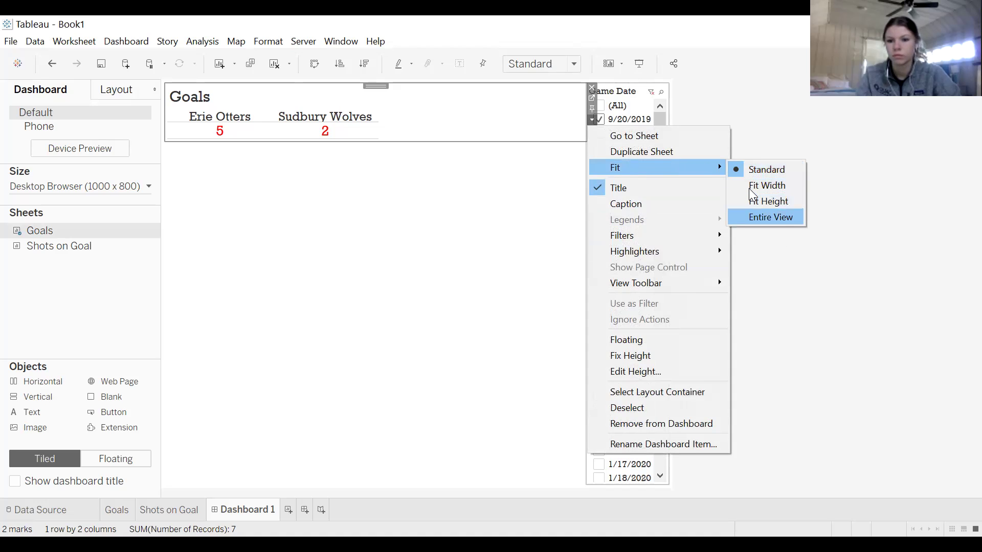
pyautogui.press('Return')
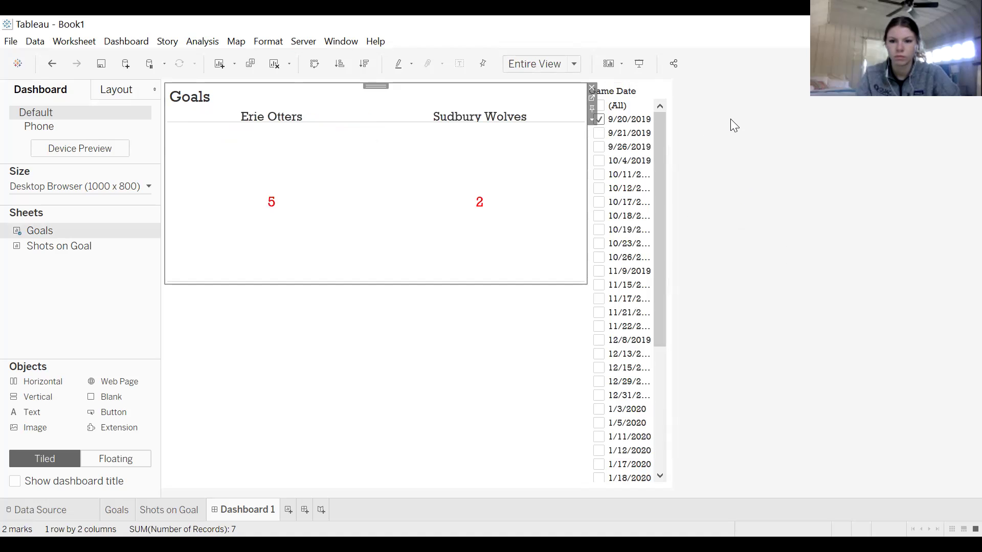
pyautogui.click(809, 121)
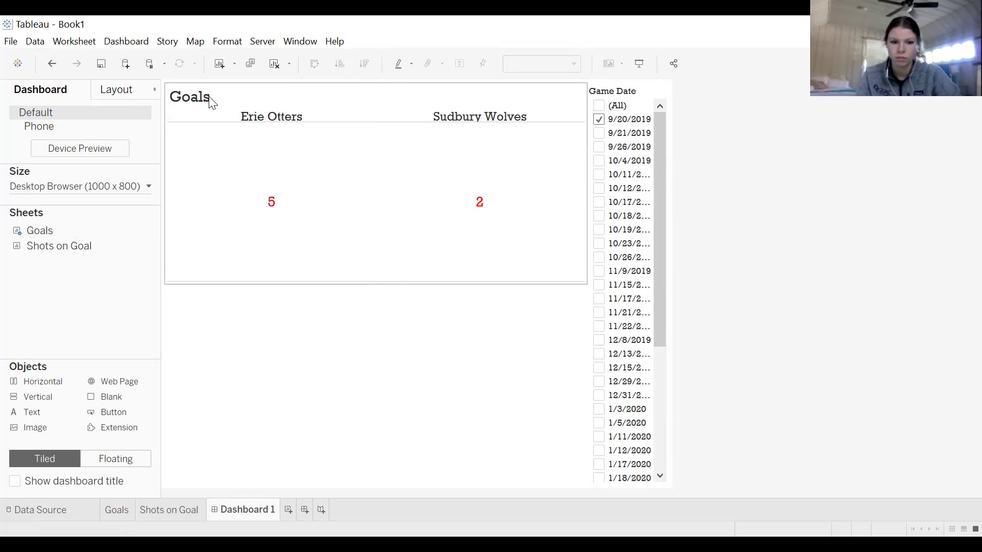
# Hide the Goals sheet's title on the dashboard and shrink its height to a narrow band along the upper edge.
pyautogui.moveTo(318, 190)
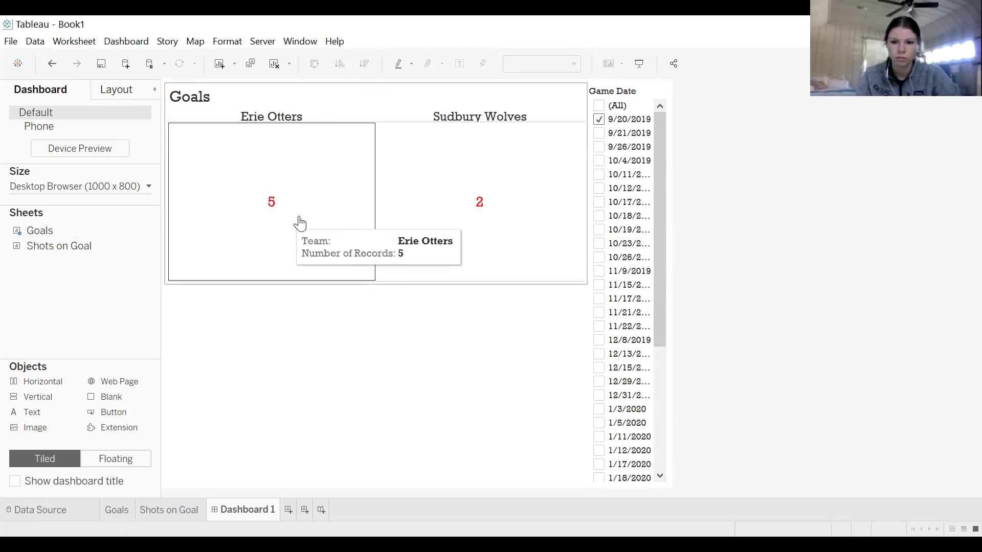
pyautogui.rightClick(187, 99)
pyautogui.click(236, 134)
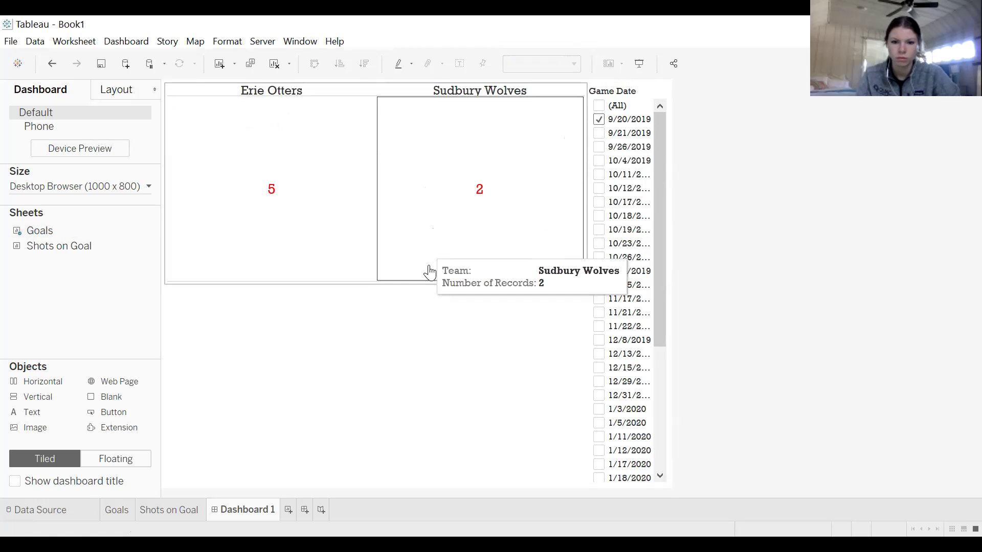
pyautogui.click(374, 287)
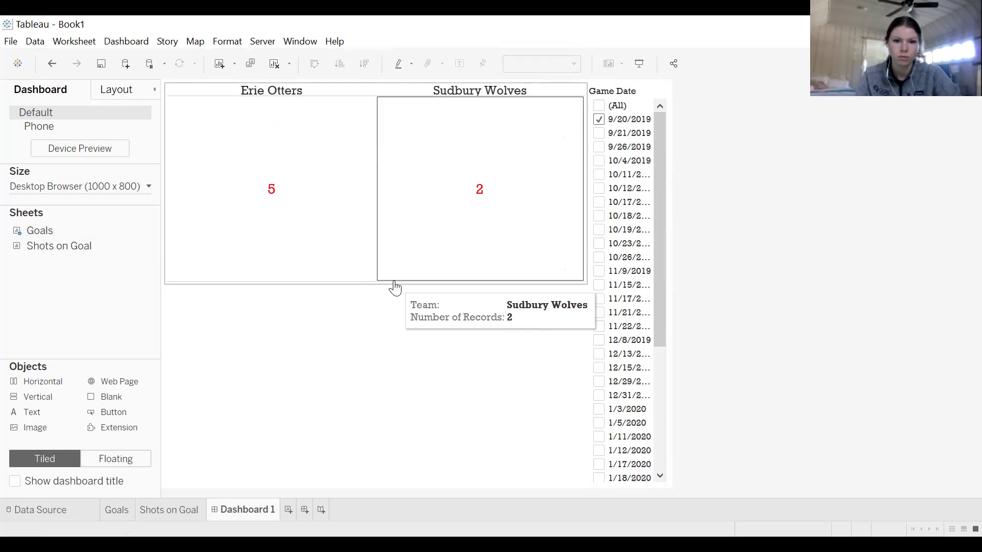
pyautogui.moveTo(388, 281); pyautogui.dragTo(383, 142)
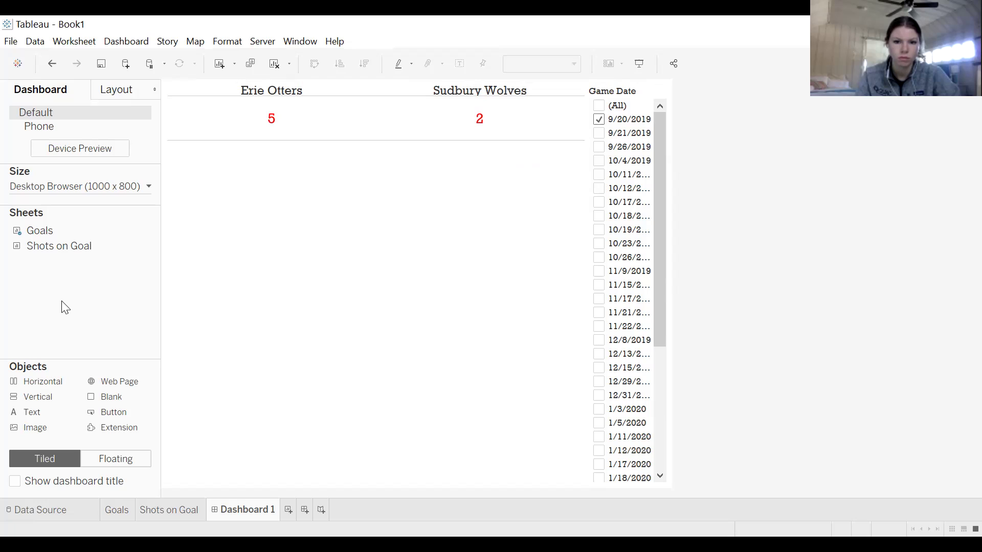
# Place the Shots on Goal sheet directly below the Goals sheet on the dashboard and hide its title.
pyautogui.moveTo(67, 249)
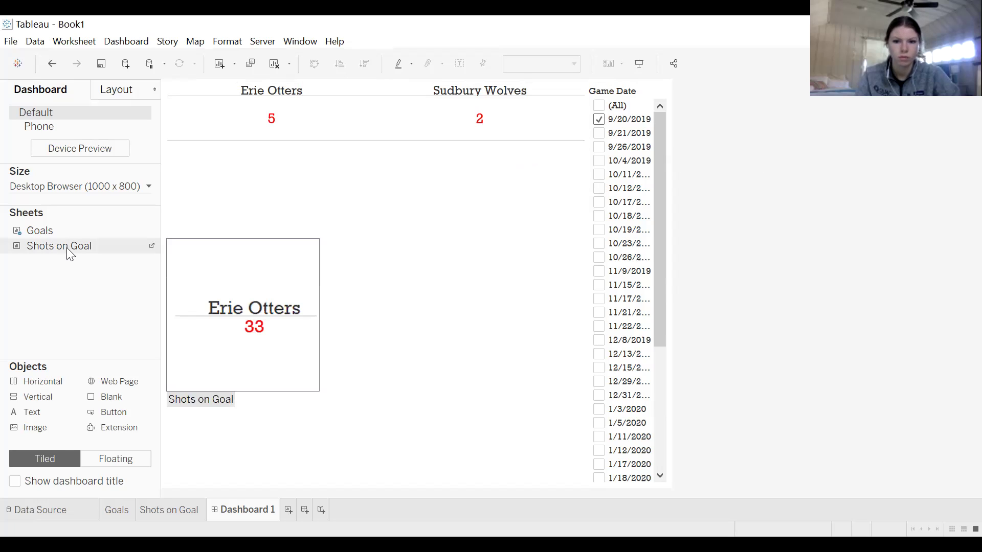
pyautogui.moveTo(85, 247); pyautogui.dragTo(210, 244)
pyautogui.moveTo(290, 237); pyautogui.dragTo(349, 150)
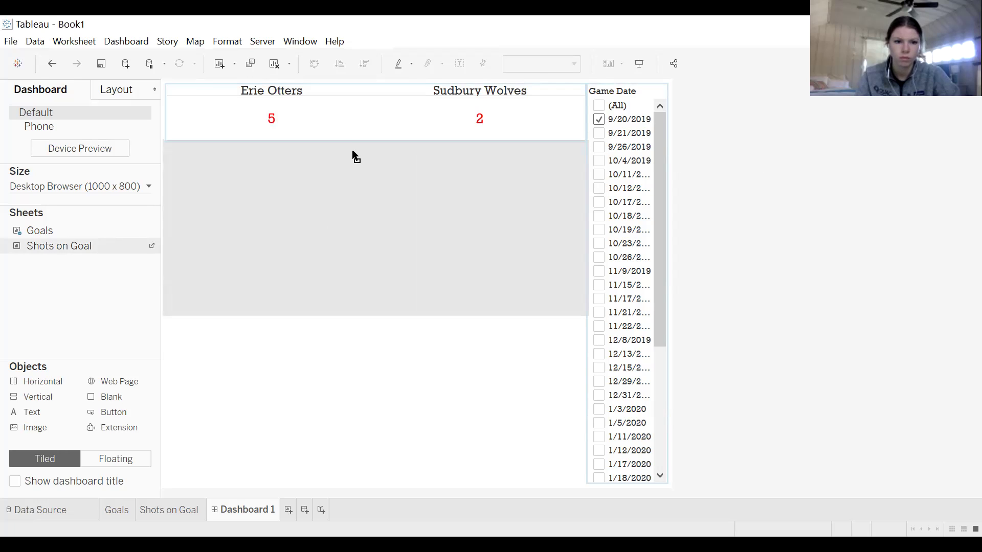
pyautogui.moveTo(352, 151); pyautogui.dragTo(353, 151)
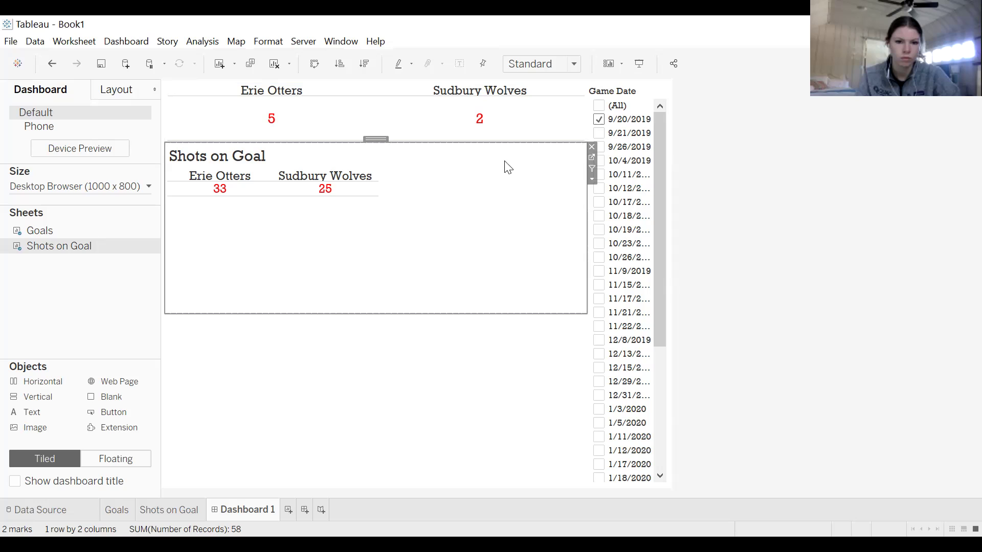
pyautogui.rightClick(246, 158)
pyautogui.click(278, 195)
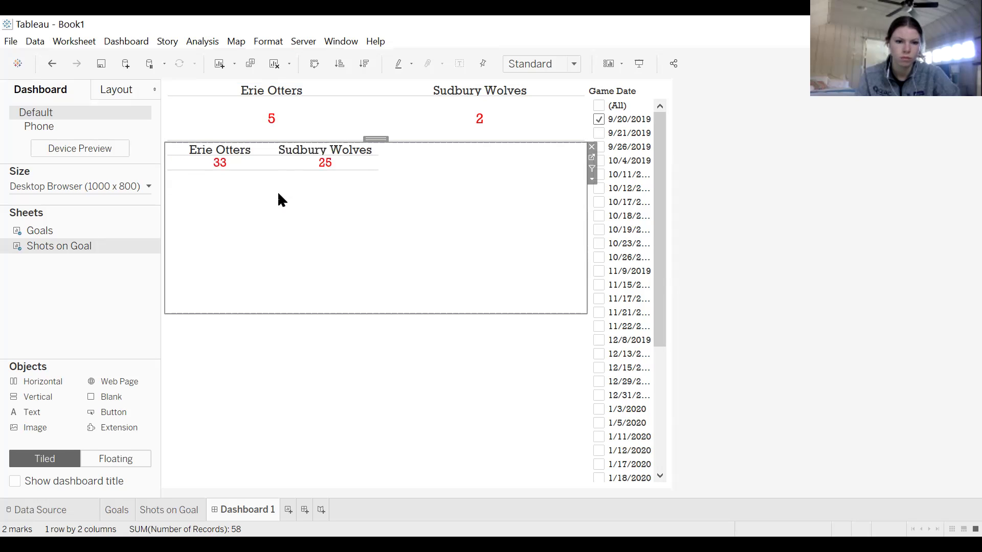
# Set the Shots on Goal sheet's fit to Entire View on the dashboard and shrink it to a narrow band.
pyautogui.click(592, 179)
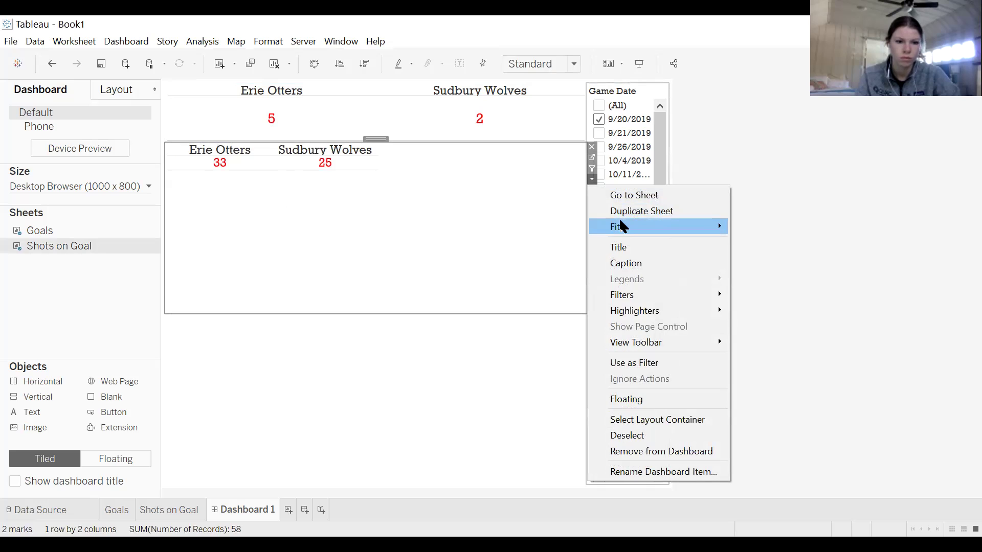
pyautogui.moveTo(668, 229)
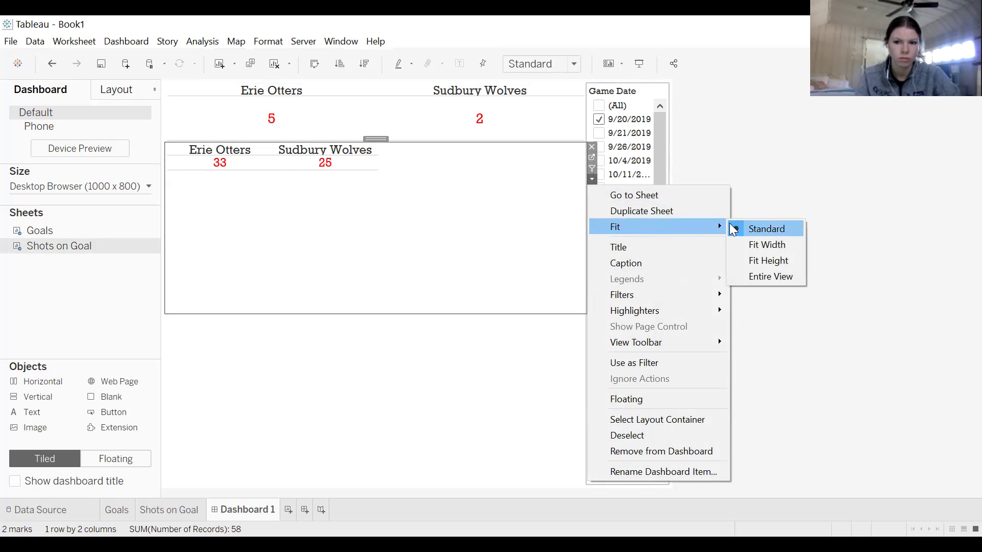
pyautogui.click(770, 277)
pyautogui.moveTo(410, 313); pyautogui.dragTo(422, 198)
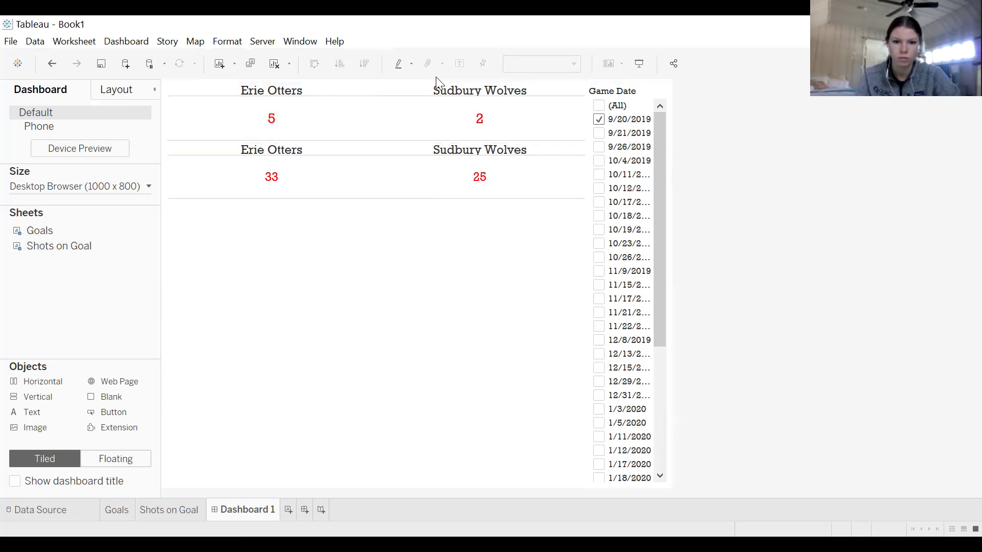
# Hide the team name header of the Shots on Goal sheet on the dashboard.
pyautogui.rightClick(275, 151)
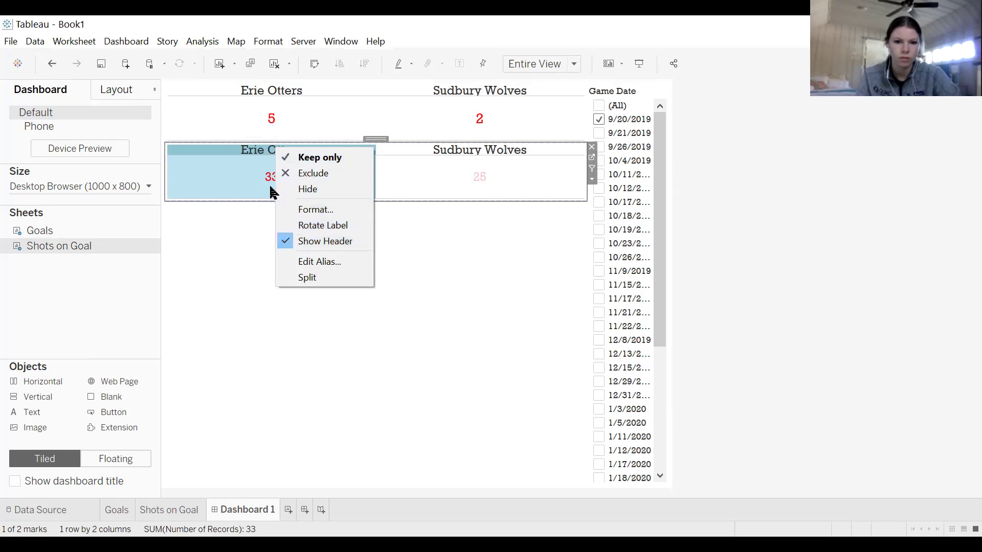
pyautogui.click(254, 153)
pyautogui.rightClick(256, 151)
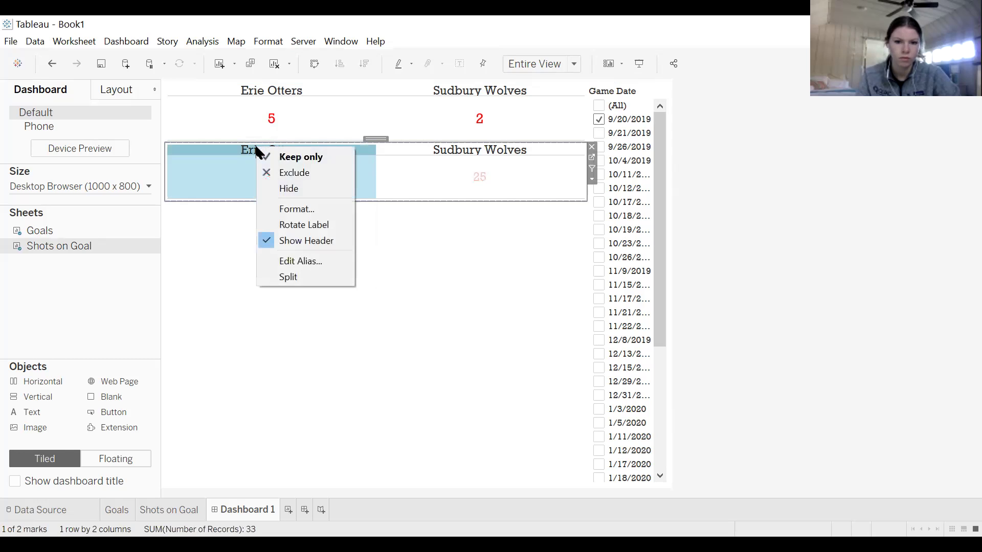
pyautogui.click(295, 239)
pyautogui.click(711, 176)
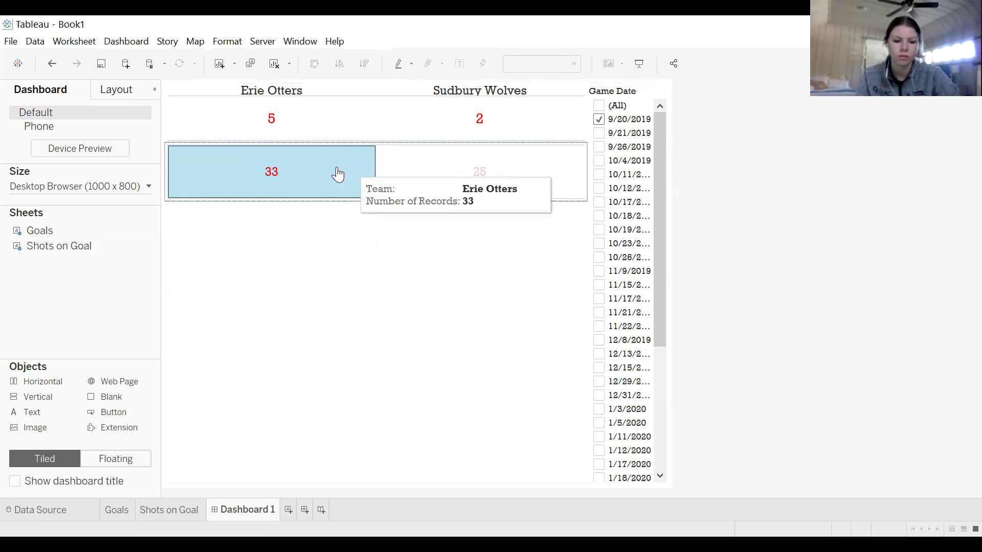
pyautogui.click(314, 182)
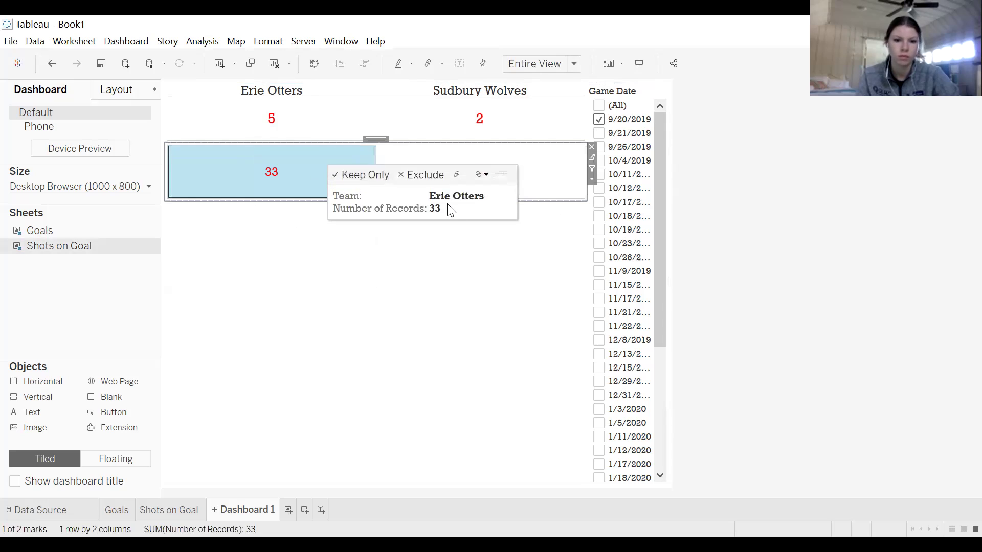
pyautogui.click(673, 143)
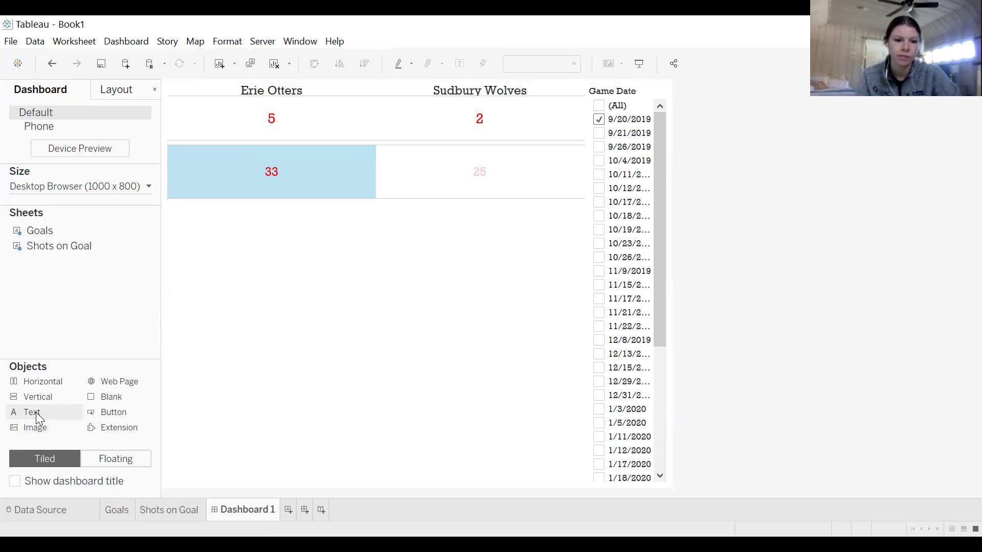
# Add a text object between the Goals and Shots on Goal sheets with the centered text "Shots on Goal".
pyautogui.moveTo(36, 412); pyautogui.dragTo(342, 143)
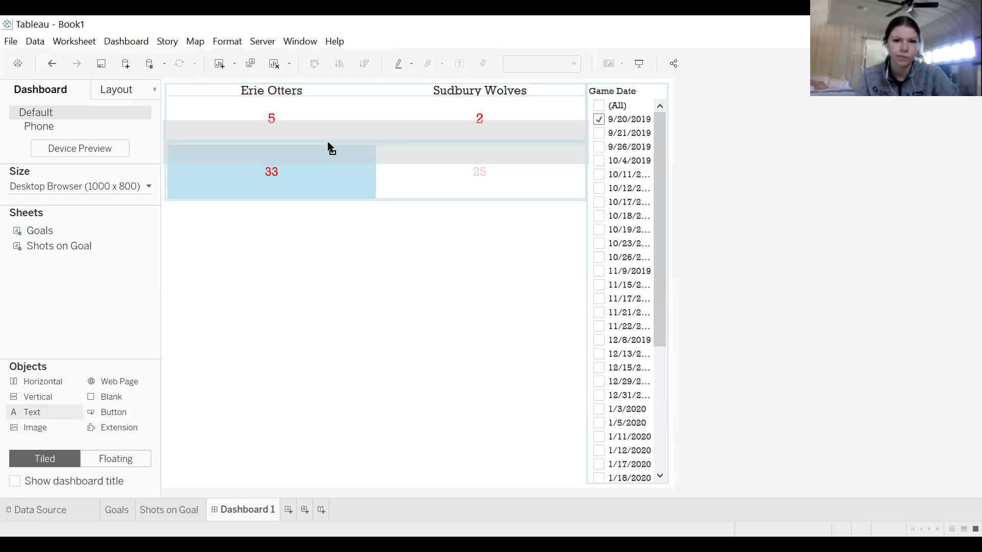
pyautogui.moveTo(327, 142); pyautogui.dragTo(299, 145)
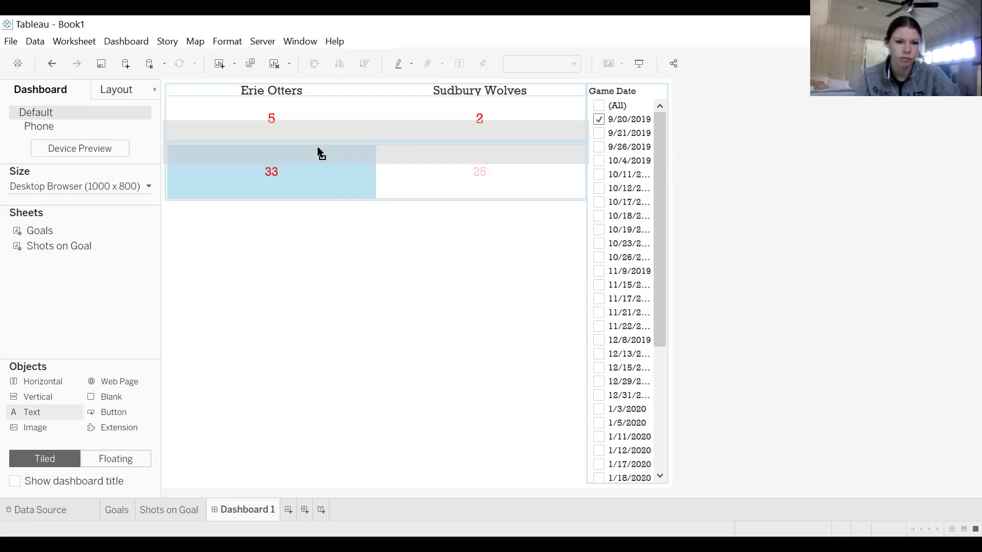
pyautogui.moveTo(312, 147); pyautogui.dragTo(313, 148)
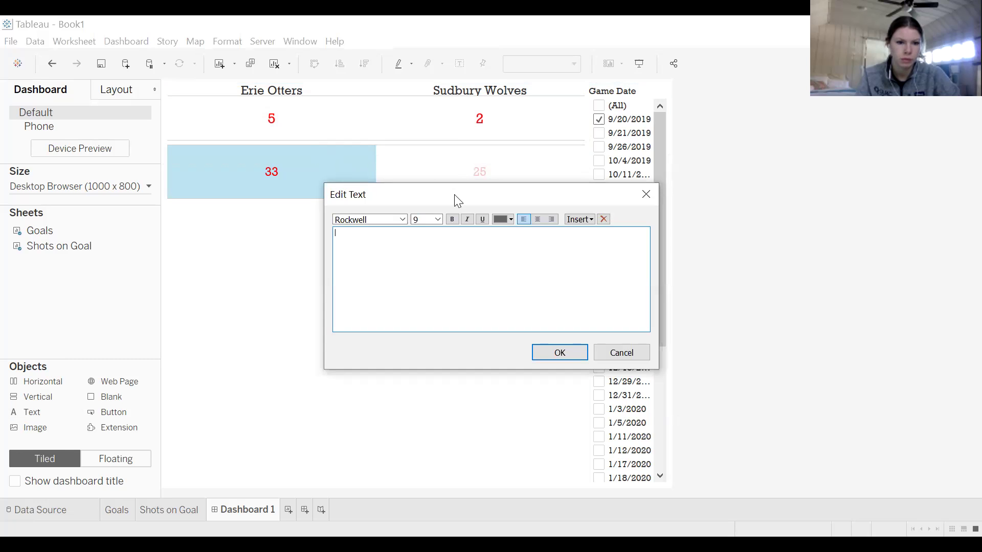
pyautogui.moveTo(454, 194); pyautogui.dragTo(423, 205)
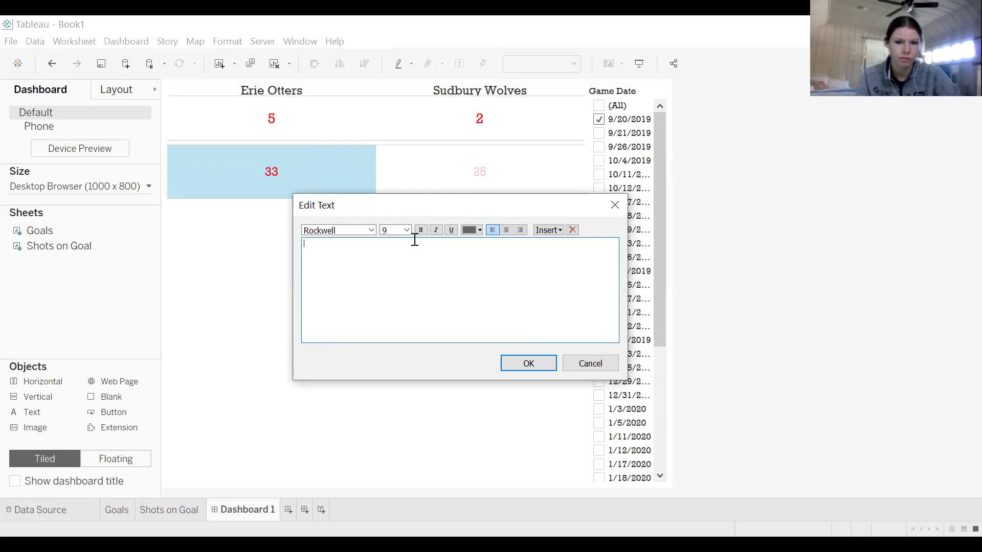
pyautogui.click(506, 230)
pyautogui.write('Shots on Goal')
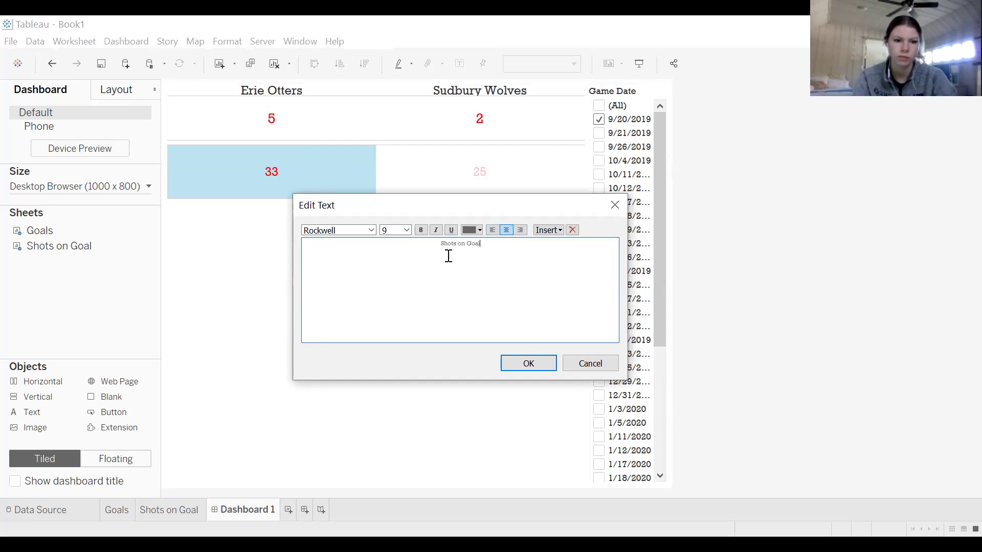
# Format the "Shots on Goal" text as bold at size 10 and apply it to the dashboard.
pyautogui.moveTo(480, 244); pyautogui.dragTo(390, 237)
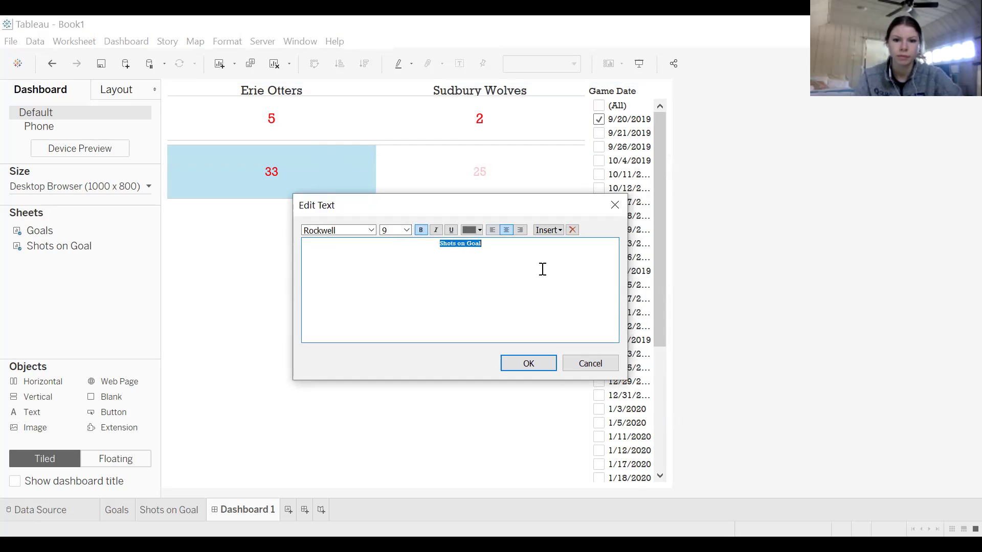
pyautogui.moveTo(503, 210); pyautogui.dragTo(490, 213)
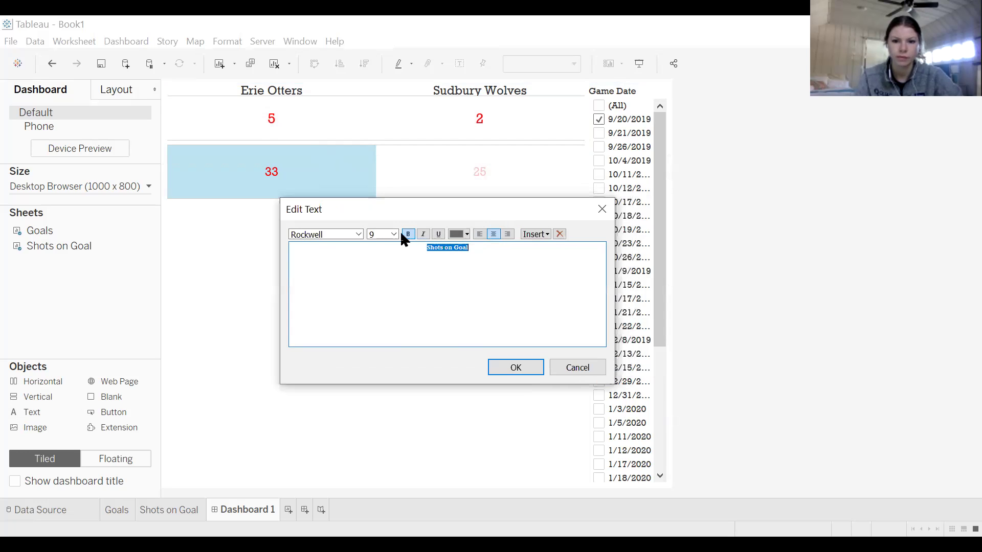
pyautogui.click(394, 234)
pyautogui.click(392, 266)
pyautogui.click(428, 274)
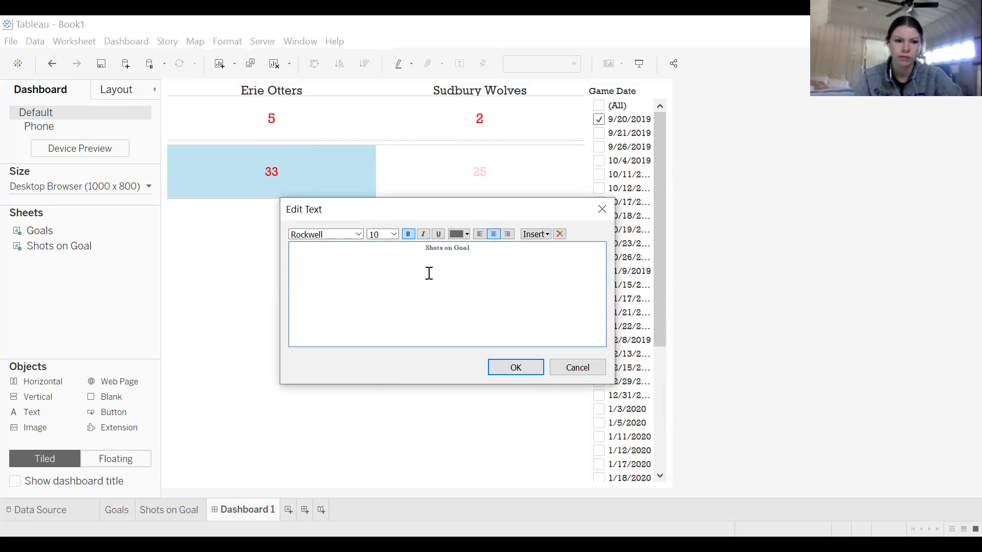
pyautogui.click(515, 368)
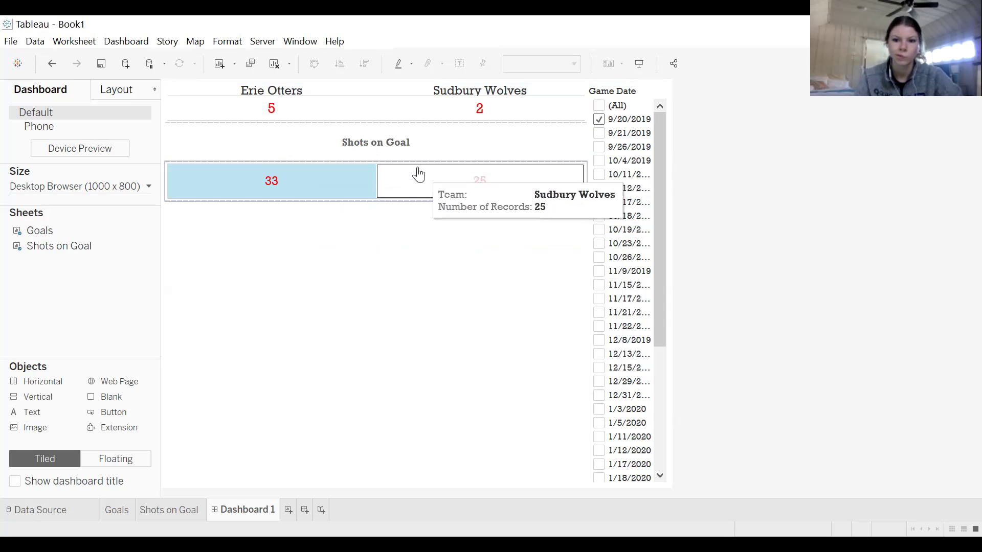
# Adjust the heights of the Goals sheet, the "Shots on Goal" text and the Shots on Goal sheet to space them evenly.
pyautogui.click(439, 137)
pyautogui.click(347, 219)
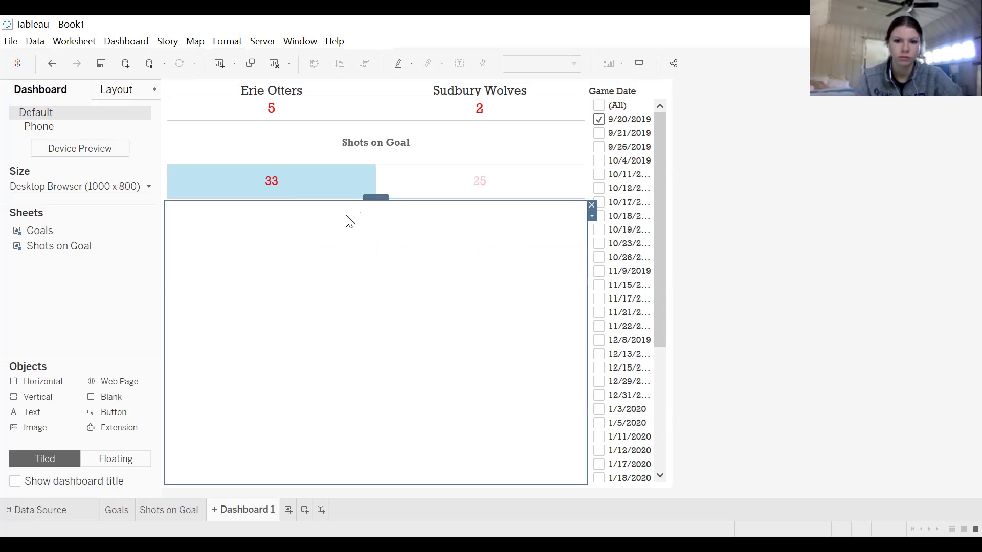
pyautogui.click(383, 162)
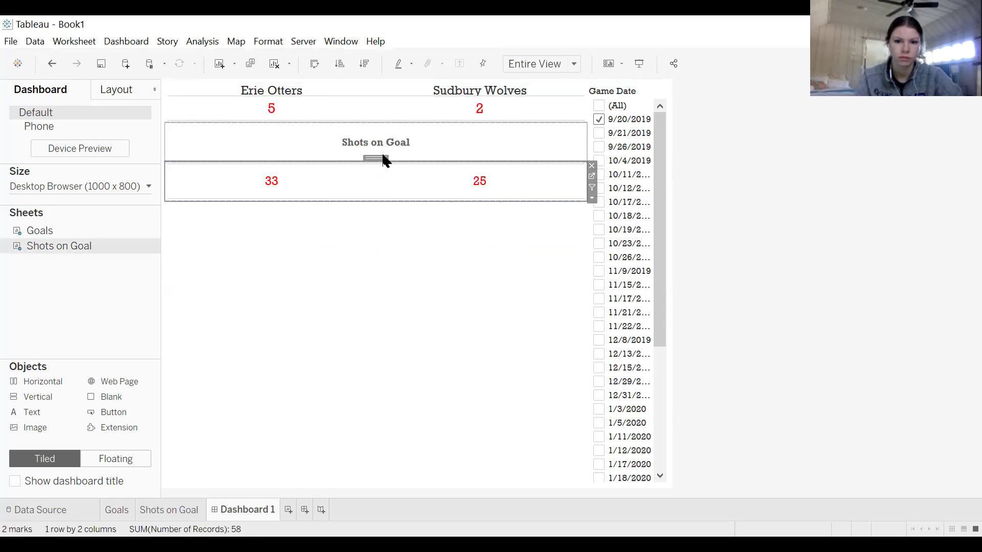
pyautogui.click(425, 124)
pyautogui.moveTo(425, 132); pyautogui.dragTo(431, 136)
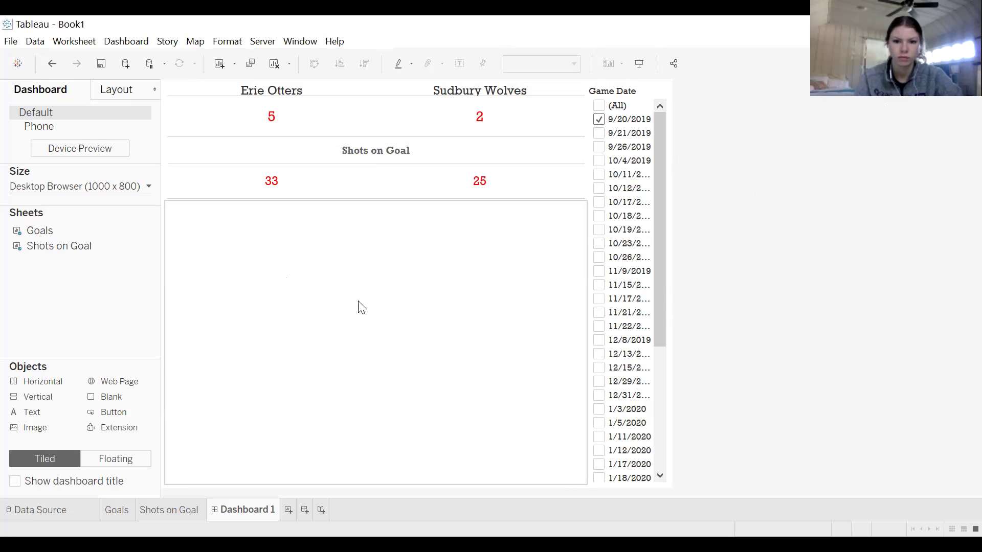
pyautogui.moveTo(425, 200); pyautogui.dragTo(427, 225)
pyautogui.click(431, 156)
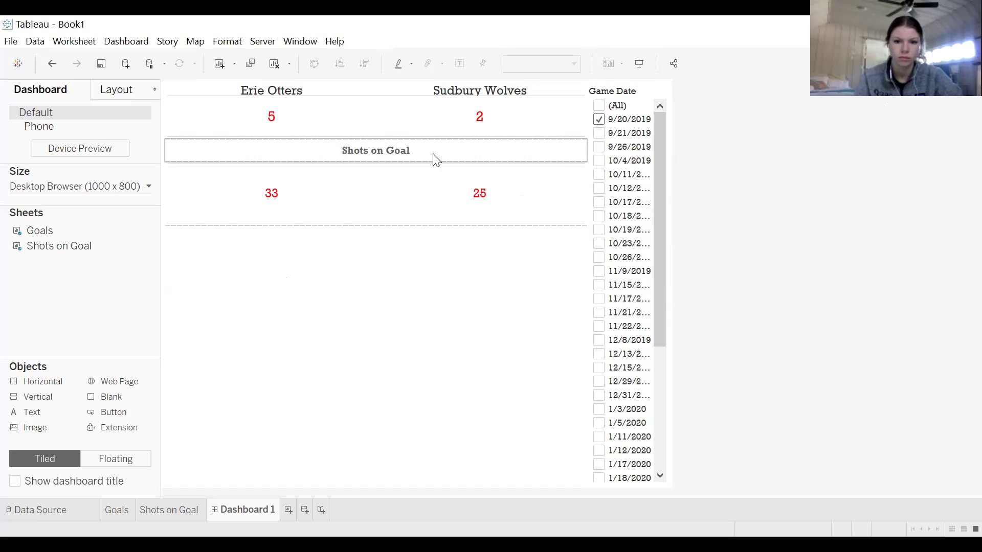
pyautogui.moveTo(434, 136); pyautogui.dragTo(436, 182)
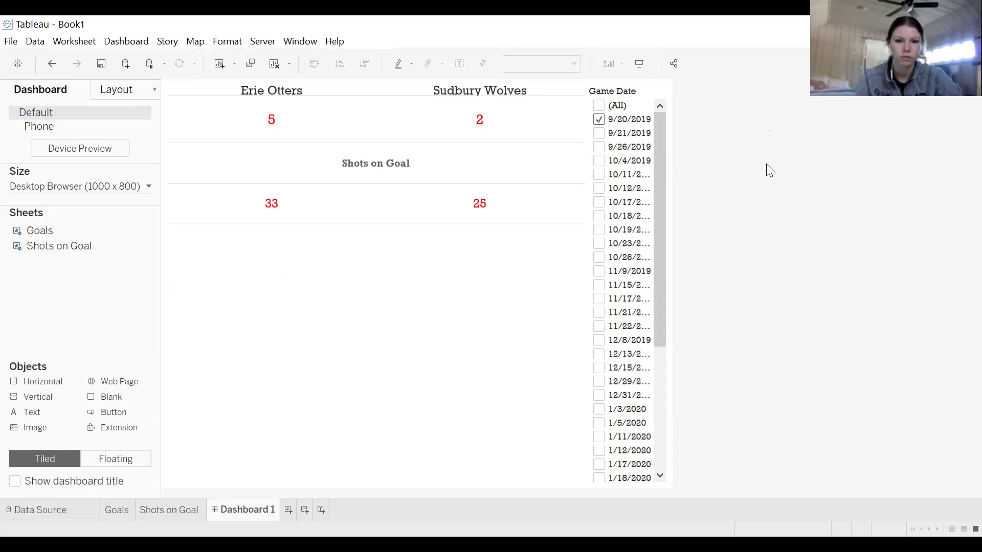
# Open the border formatting for the Shots on Goal worksheet.
pyautogui.click(185, 511)
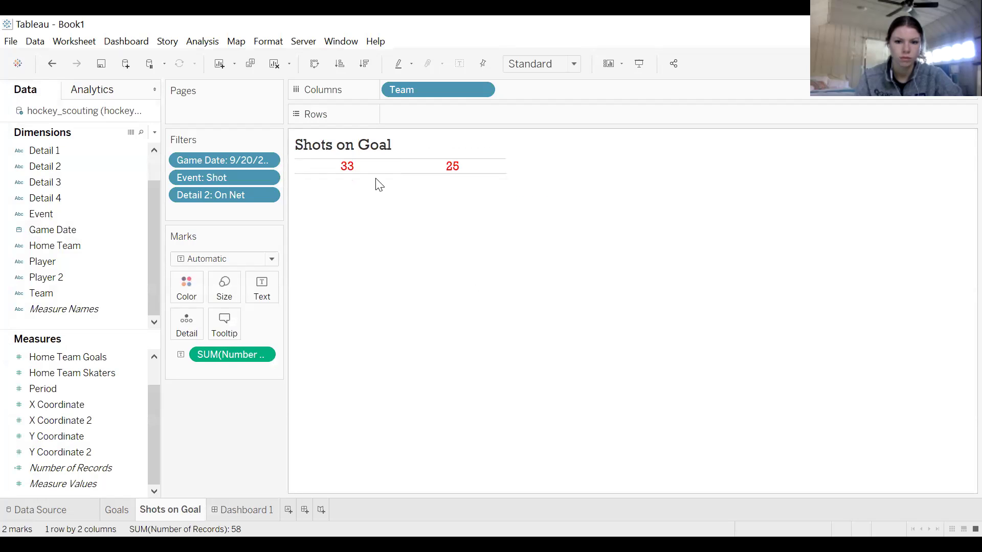
pyautogui.click(265, 509)
pyautogui.moveTo(476, 204)
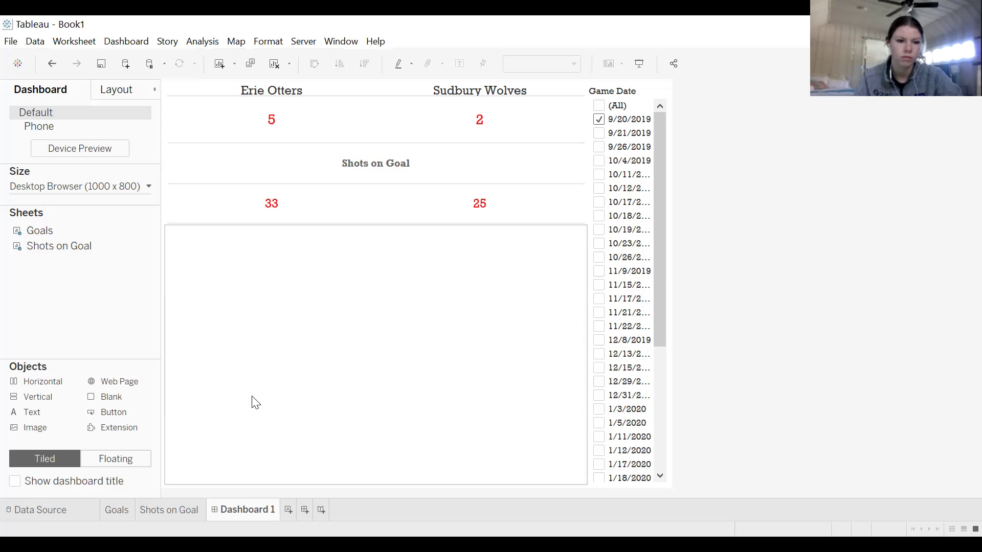
pyautogui.click(192, 509)
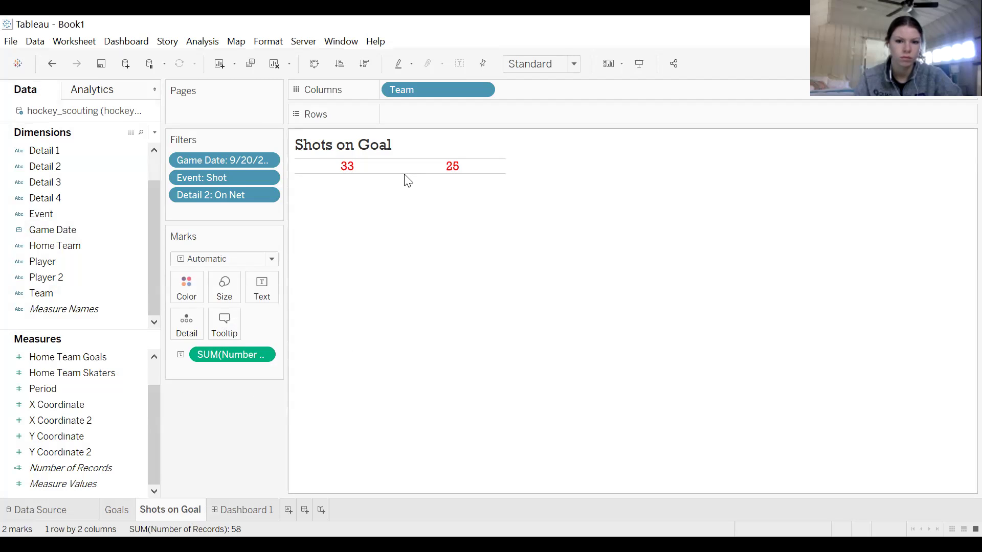
pyautogui.click(389, 175)
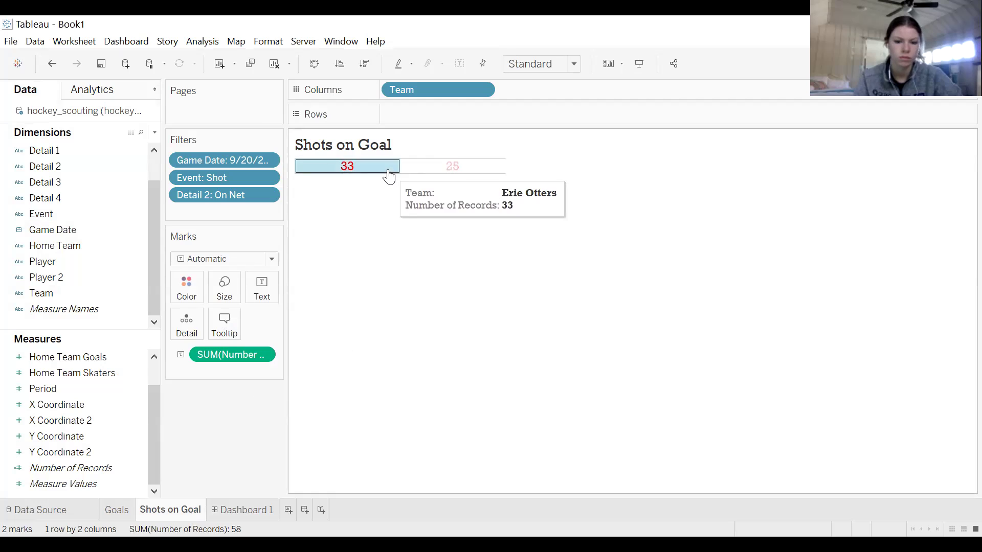
pyautogui.rightClick(388, 174)
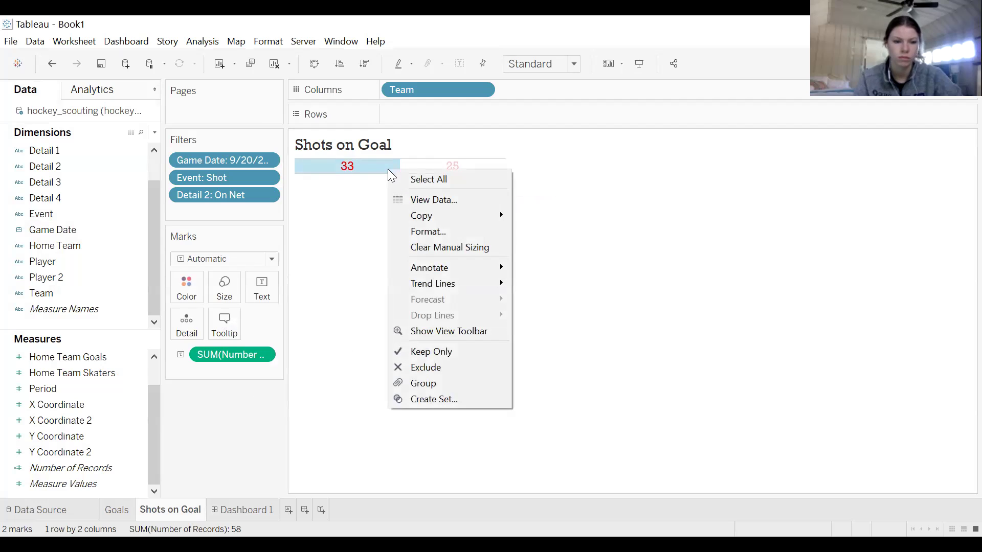
pyautogui.click(444, 235)
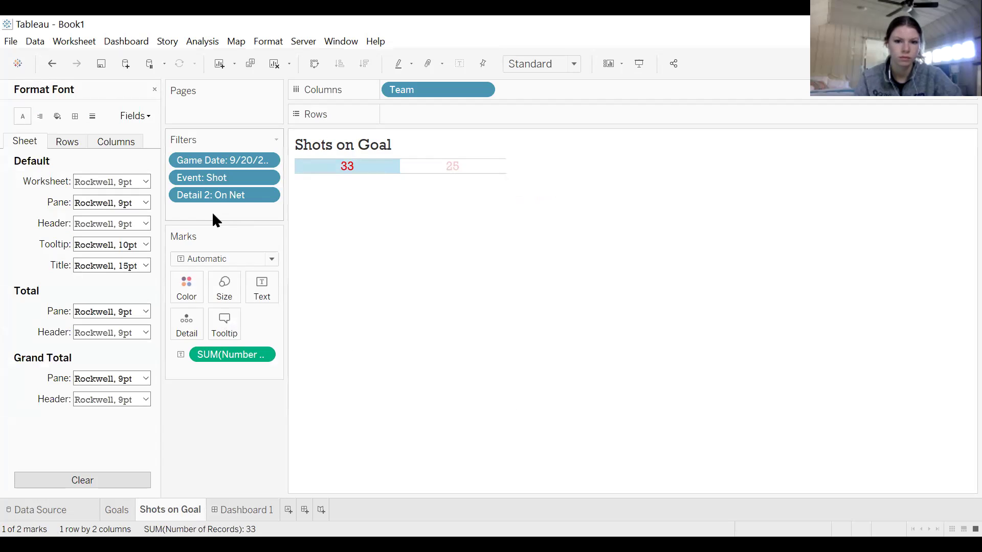
pyautogui.click(74, 116)
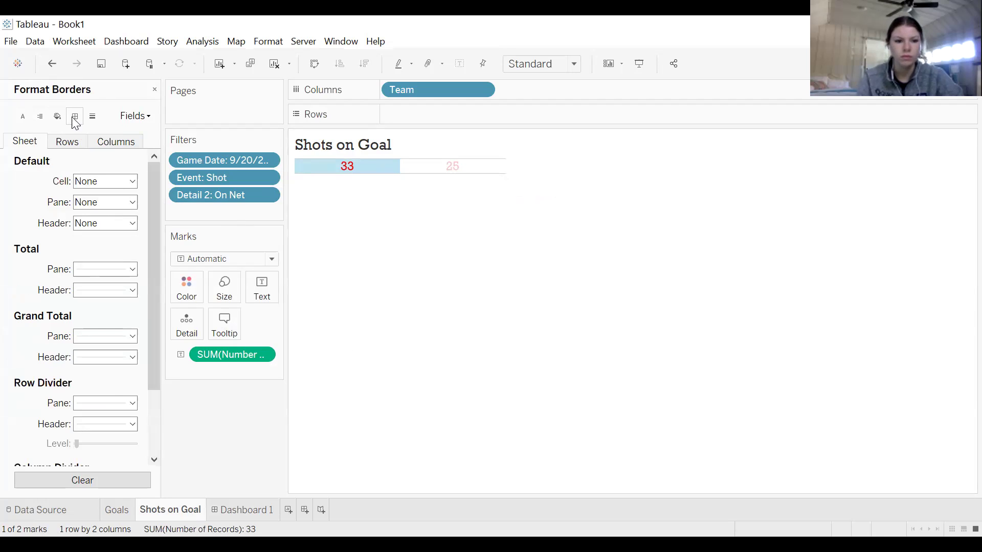
# Set the pane row divider for the worksheet's rows to None and return to Dashboard 1.
pyautogui.click(69, 144)
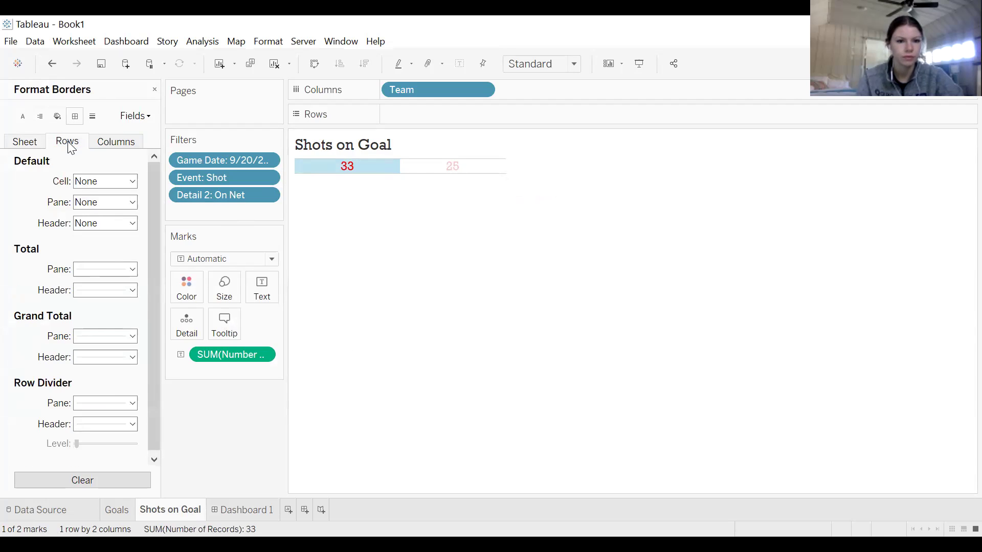
pyautogui.scroll(-1, 92, 253)
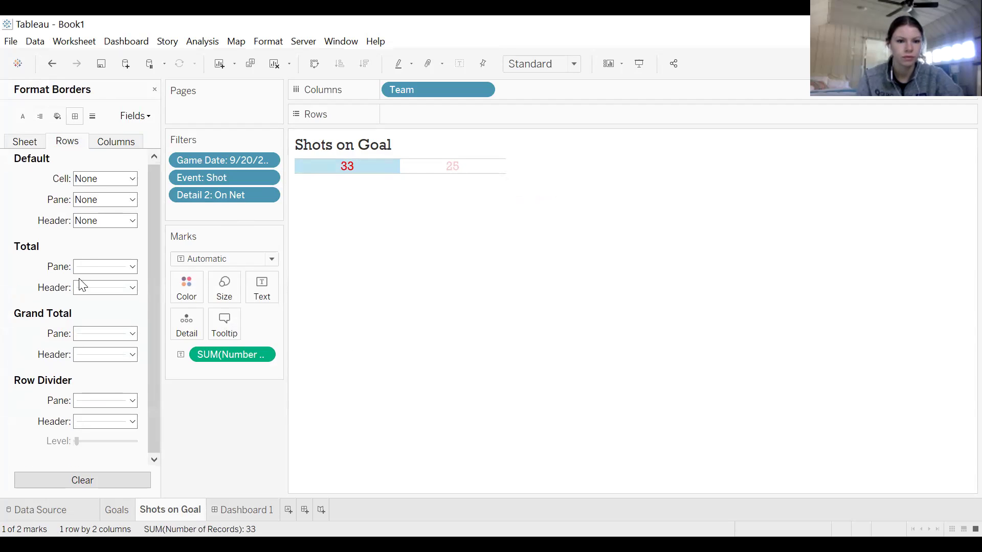
pyautogui.click(111, 408)
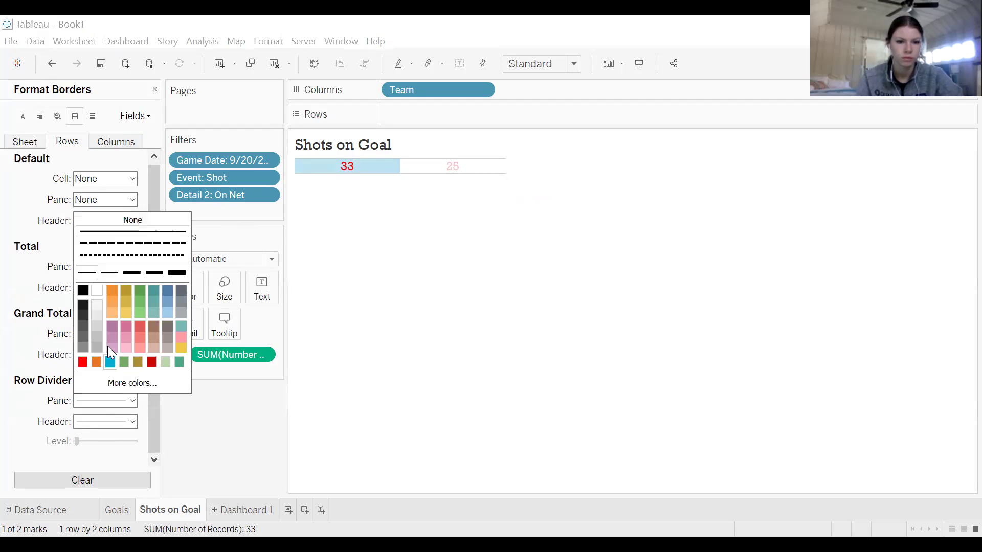
pyautogui.click(133, 221)
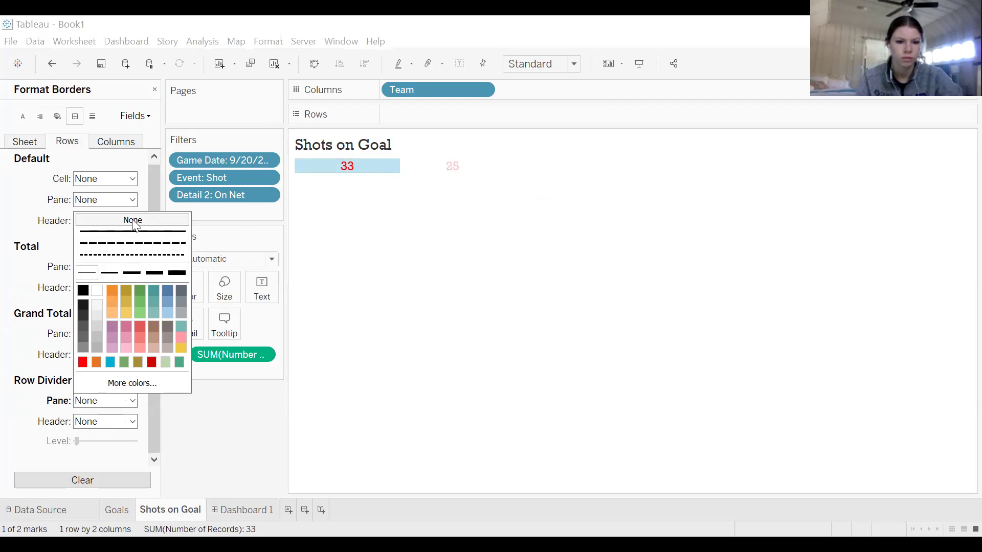
pyautogui.click(466, 279)
pyautogui.click(244, 509)
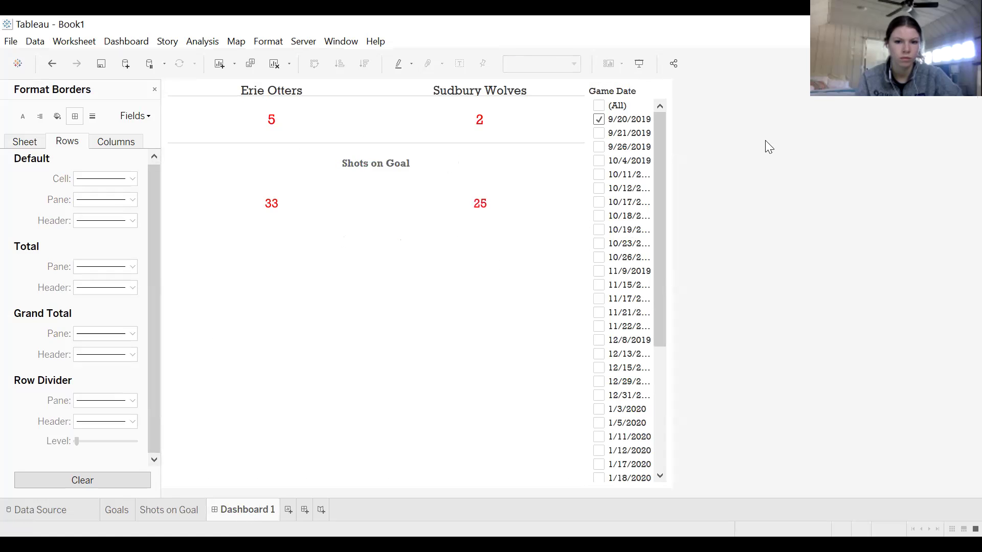
# Rename Dashboard 1 as Scoreboard and close the border formatting.
pyautogui.doubleClick(237, 510)
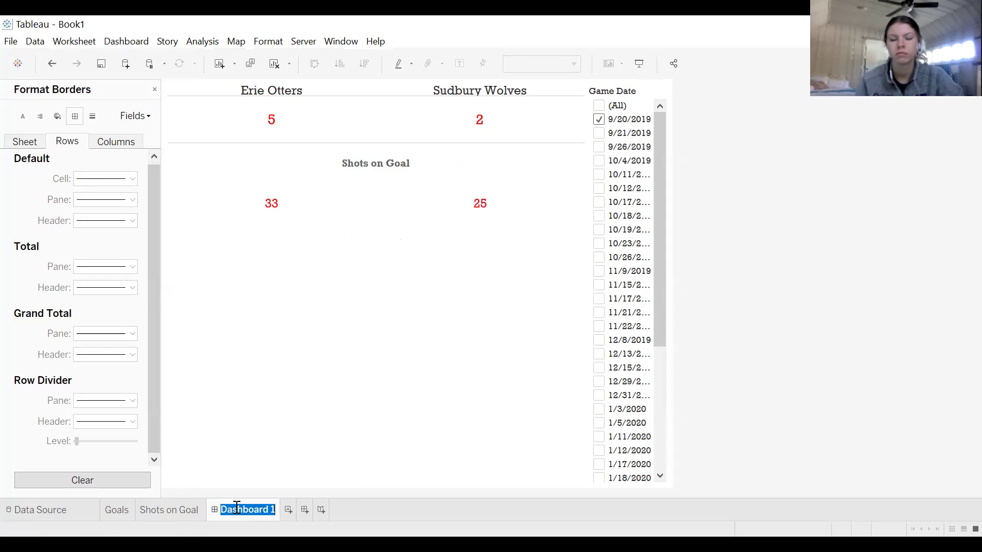
pyautogui.write('Scoreboard')
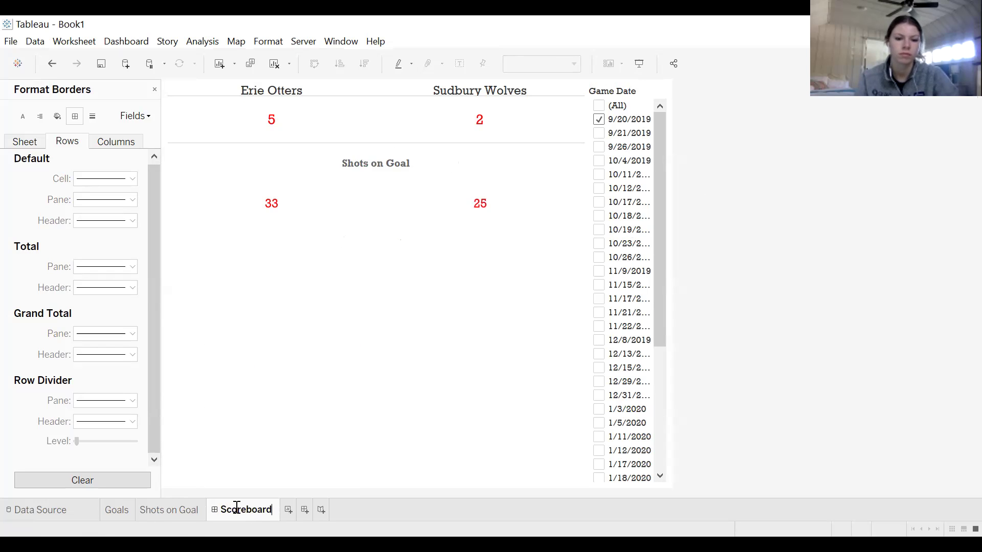
pyautogui.click(819, 421)
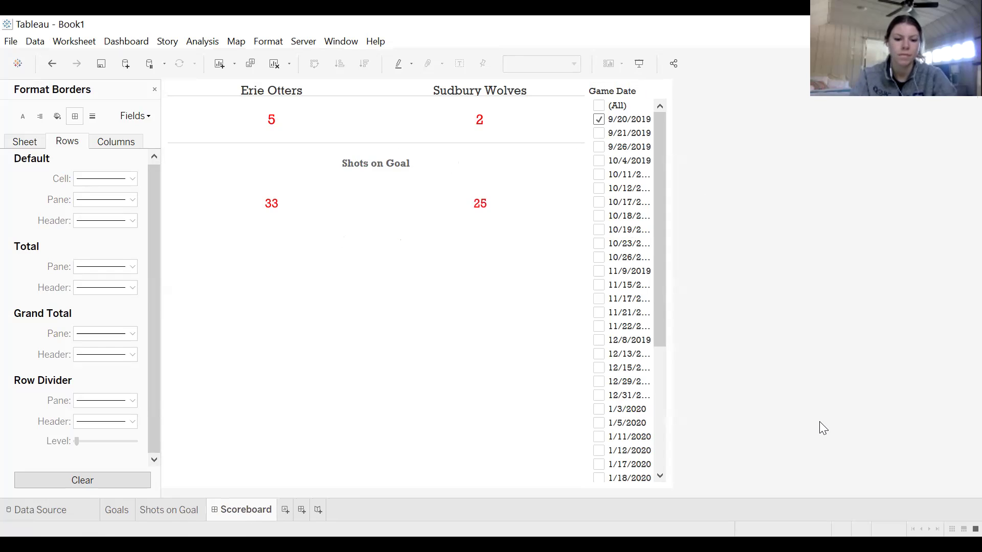
pyautogui.click(154, 90)
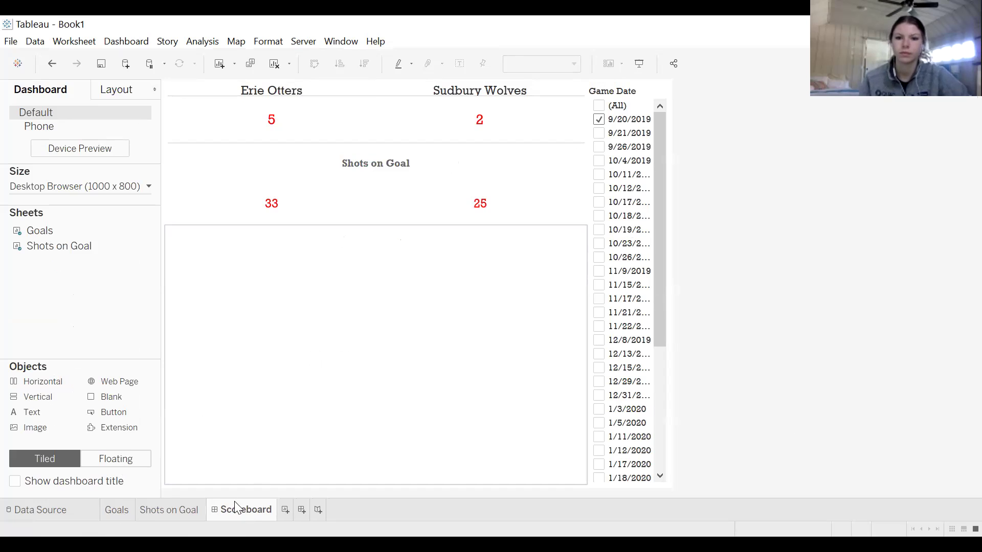
# Create a new worksheet, place it before the Scoreboard dashboard and name it Goals by Player.
pyautogui.click(180, 513)
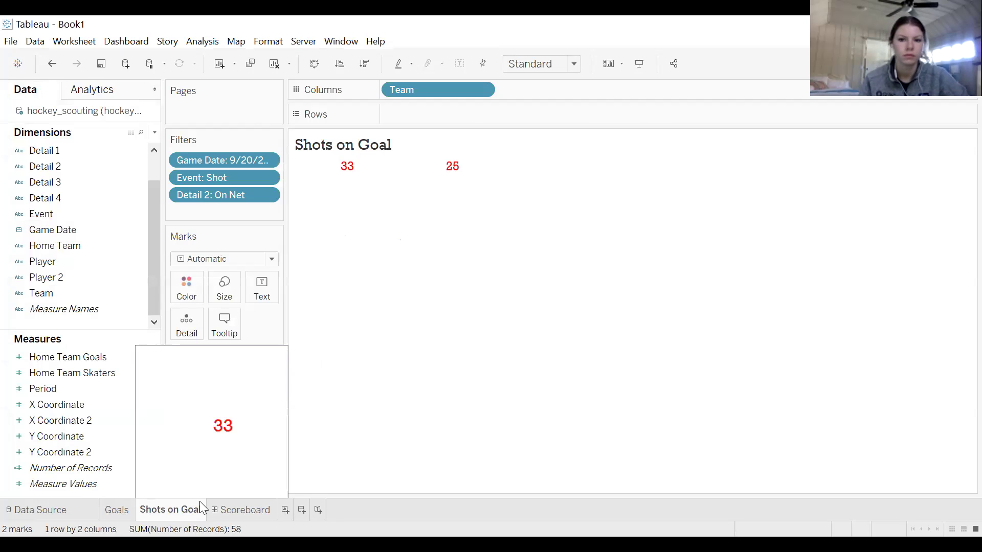
pyautogui.click(255, 513)
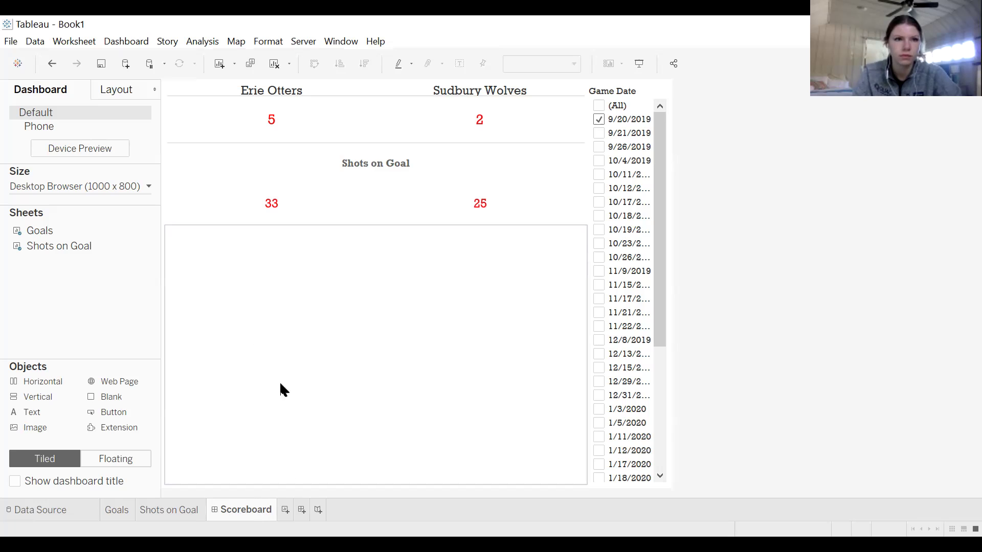
pyautogui.click(285, 510)
pyautogui.moveTo(293, 511); pyautogui.dragTo(220, 510)
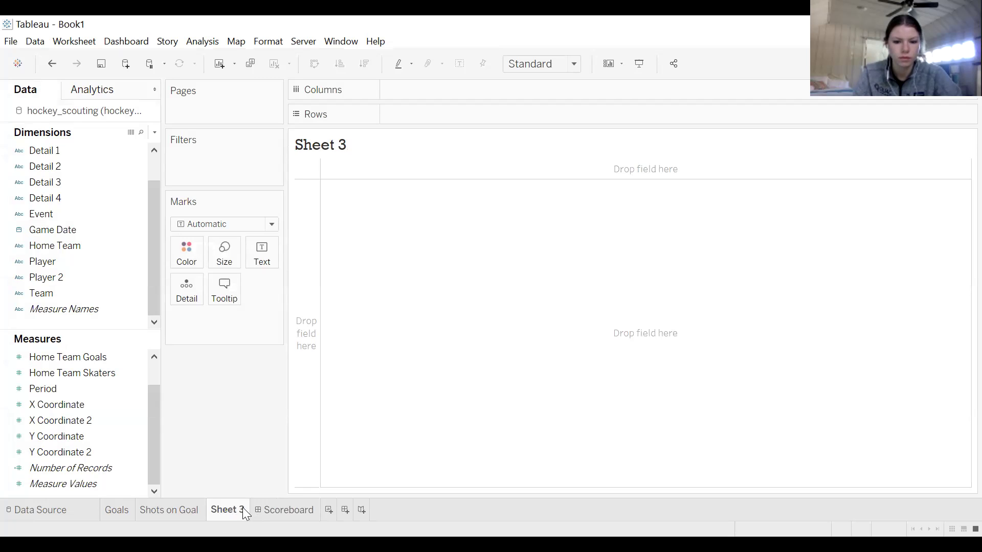
pyautogui.doubleClick(235, 510)
pyautogui.write('G')
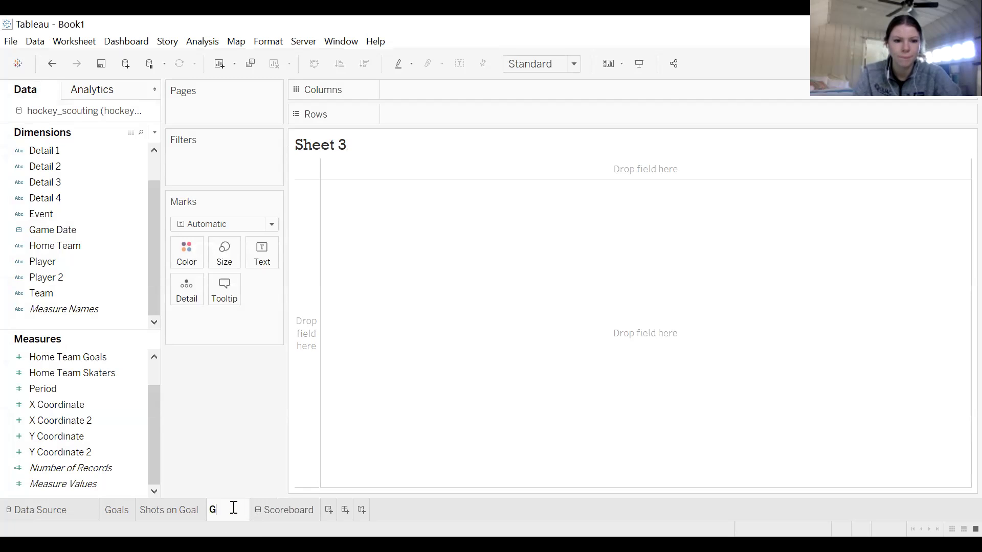
pyautogui.write('oals by Player')
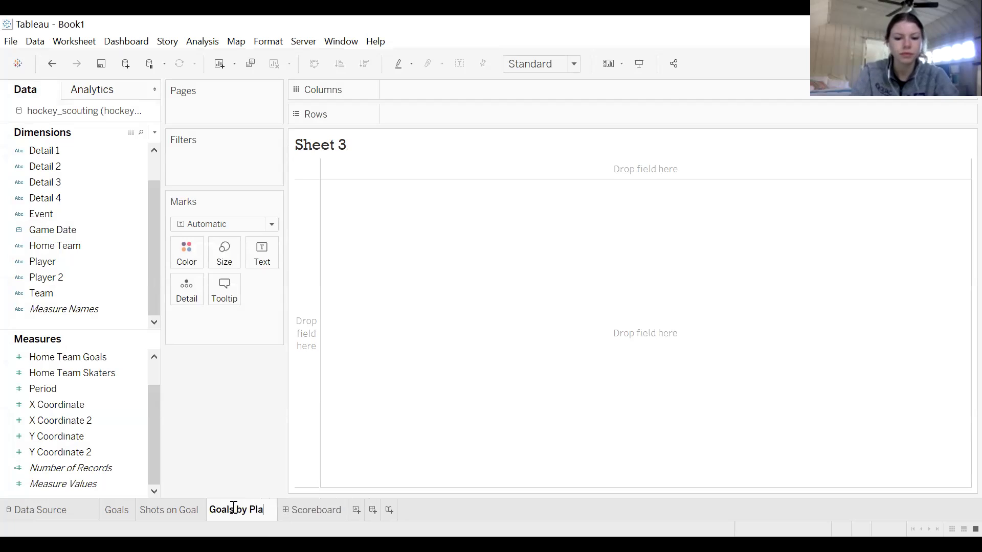
pyautogui.click(458, 342)
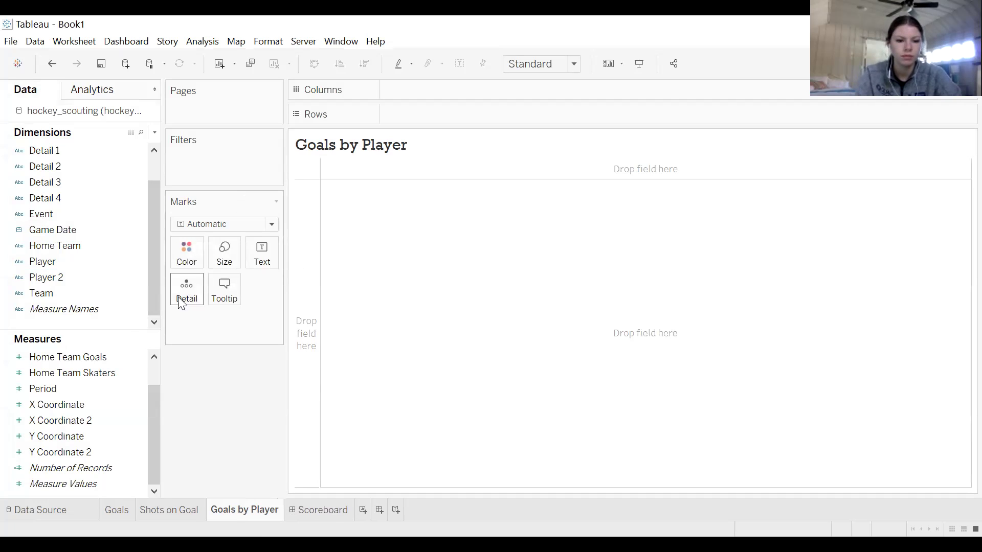
# Add the Player dimension to the rows of the Goals by Player worksheet.
pyautogui.click(64, 262)
pyautogui.click(658, 247)
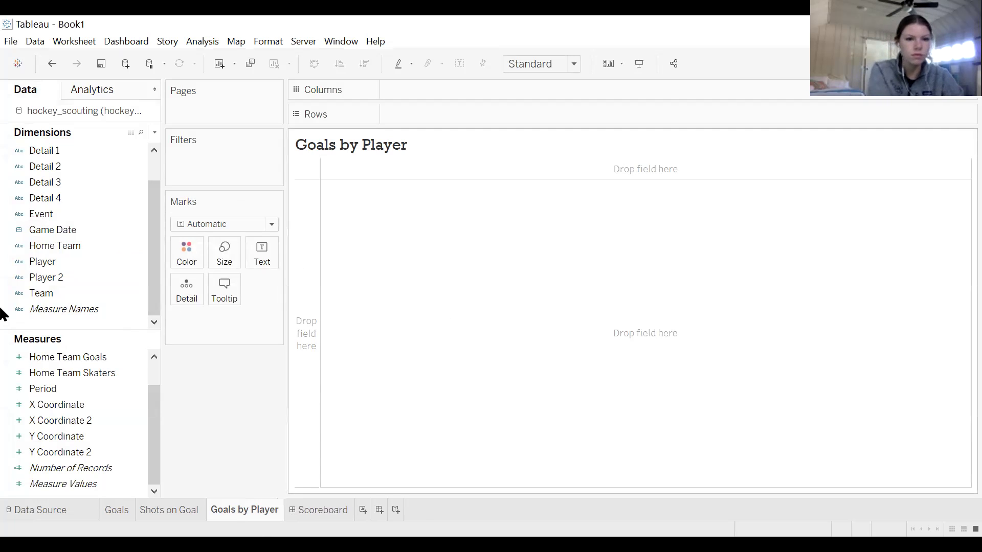
pyautogui.moveTo(42, 261); pyautogui.dragTo(450, 116)
pyautogui.scroll(-15, 337, 262)
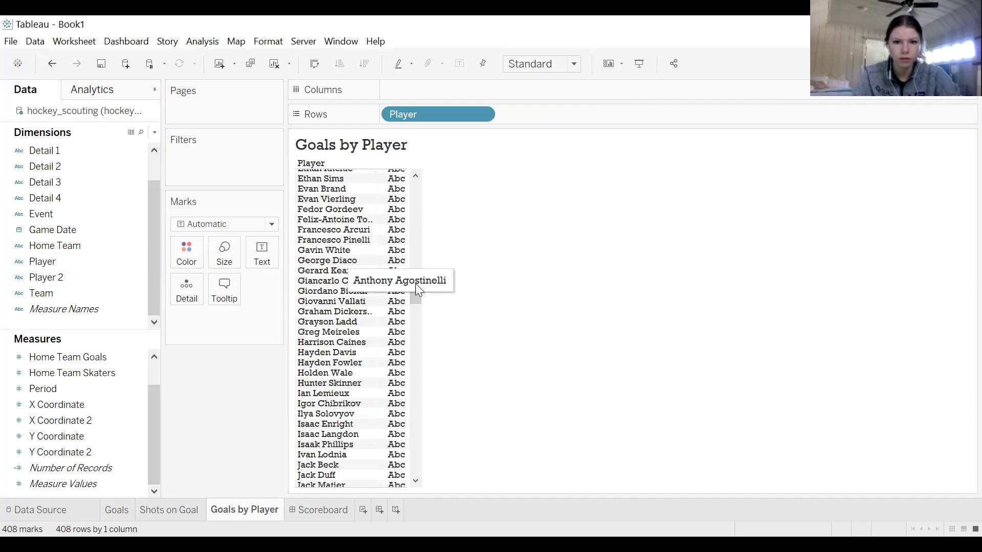
pyautogui.moveTo(416, 297); pyautogui.dragTo(422, 168)
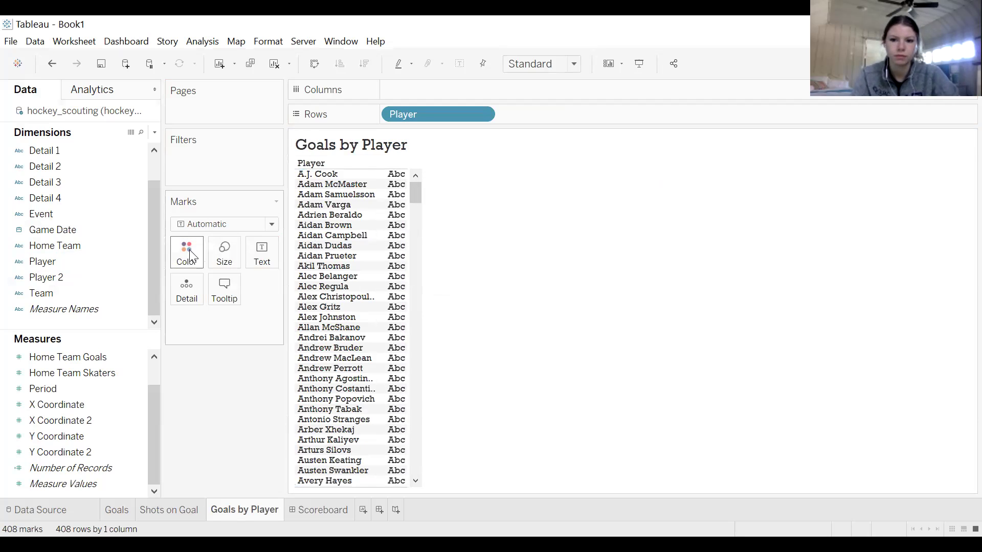
# Filter the Goals by Player worksheet on Game Date by individual dates, keeping only 9/20/2019.
pyautogui.moveTo(77, 229); pyautogui.dragTo(215, 161)
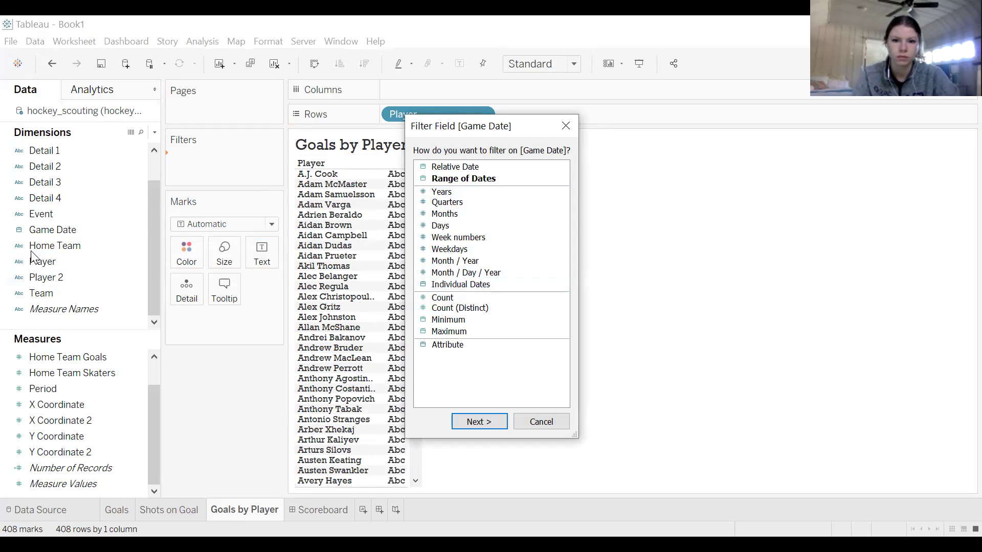
pyautogui.click(510, 285)
pyautogui.doubleClick(509, 285)
pyautogui.click(369, 165)
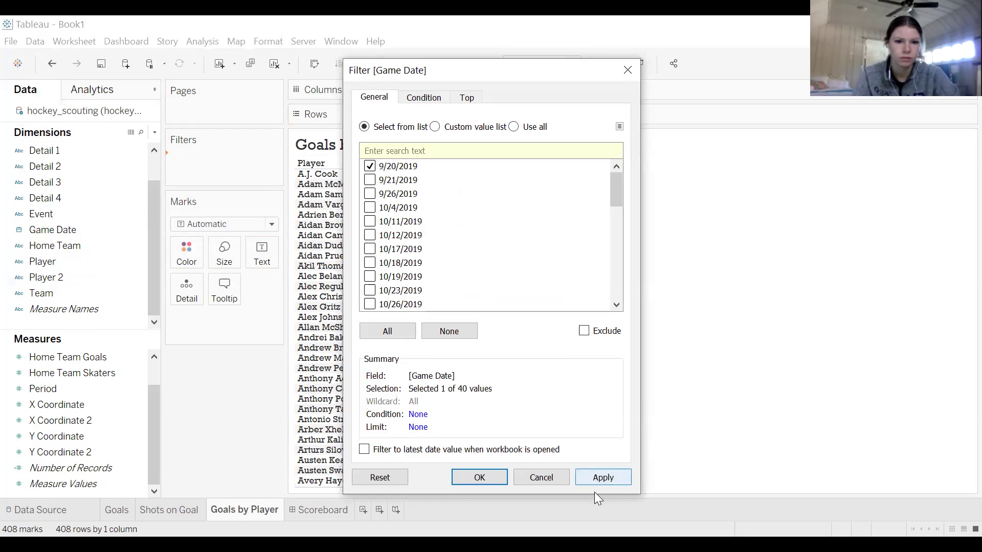
pyautogui.click(479, 477)
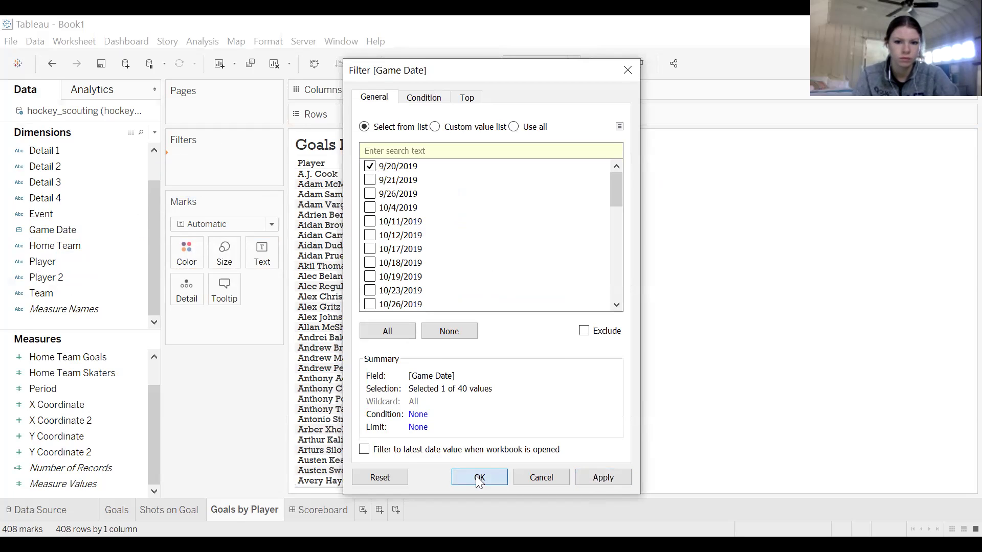
pyautogui.scroll(-3, 388, 381)
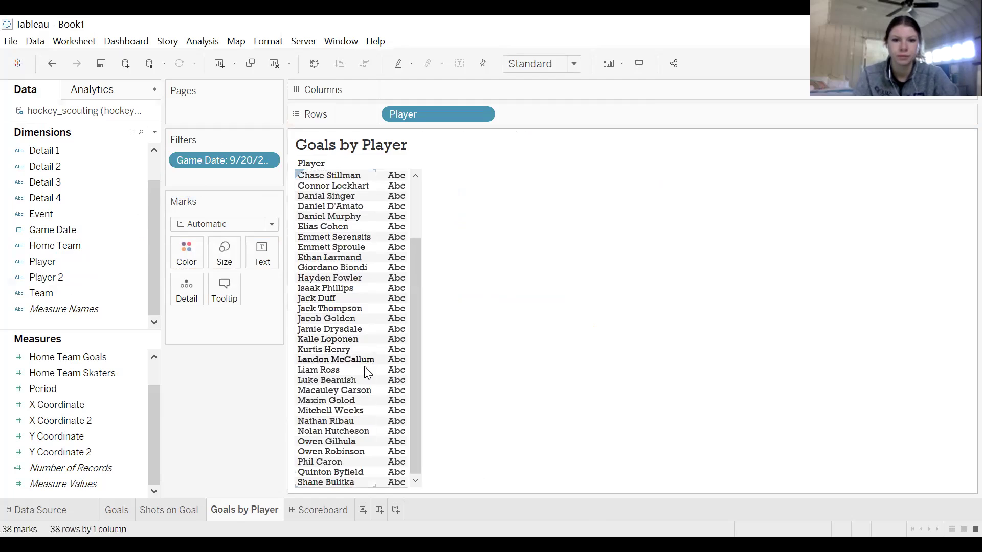
pyautogui.scroll(3, 365, 372)
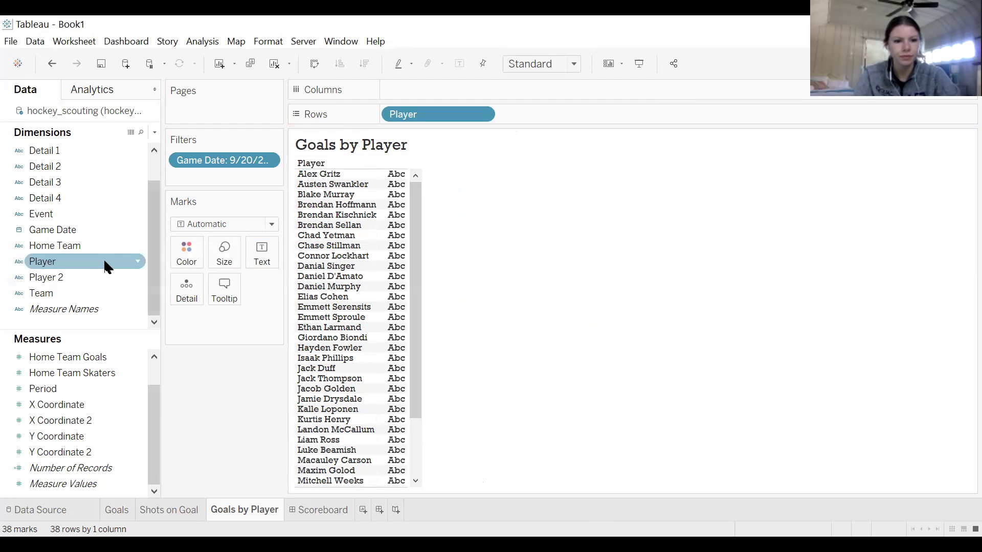
# Filter the Goals by Player worksheet on Team, keeping only Erie Otters.
pyautogui.moveTo(77, 291); pyautogui.dragTo(218, 173)
pyautogui.click(369, 174)
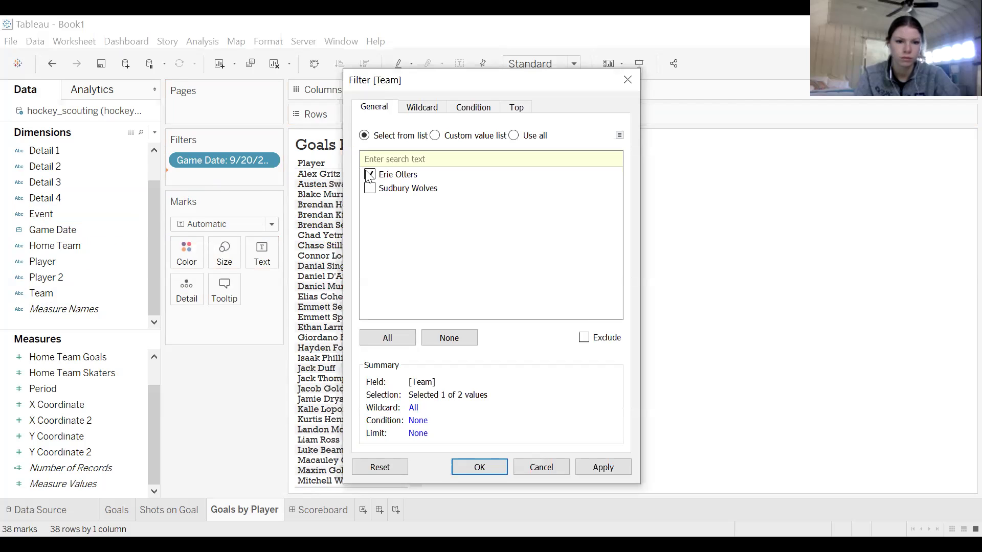
pyautogui.click(493, 469)
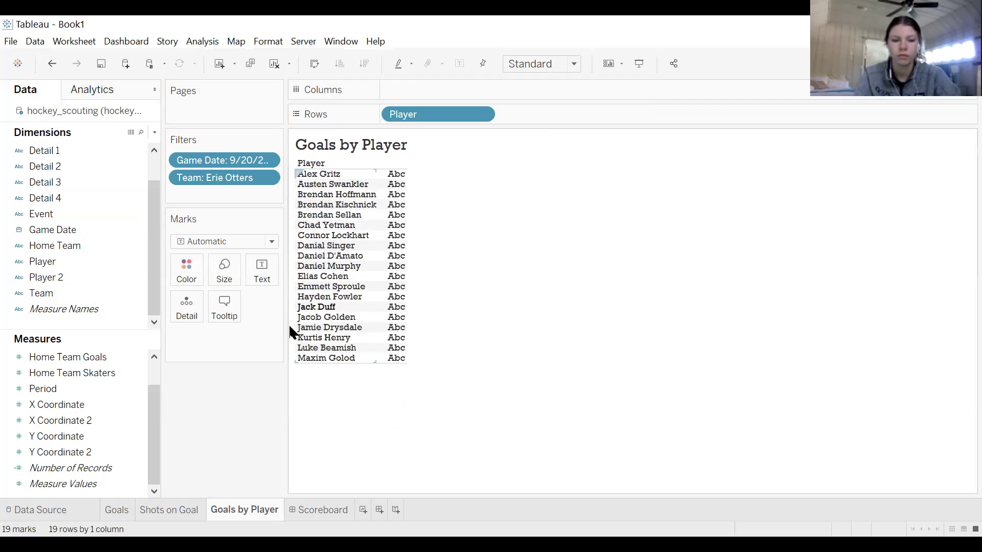
# Show Number of Records as the text value beside each player in the table.
pyautogui.moveTo(349, 281)
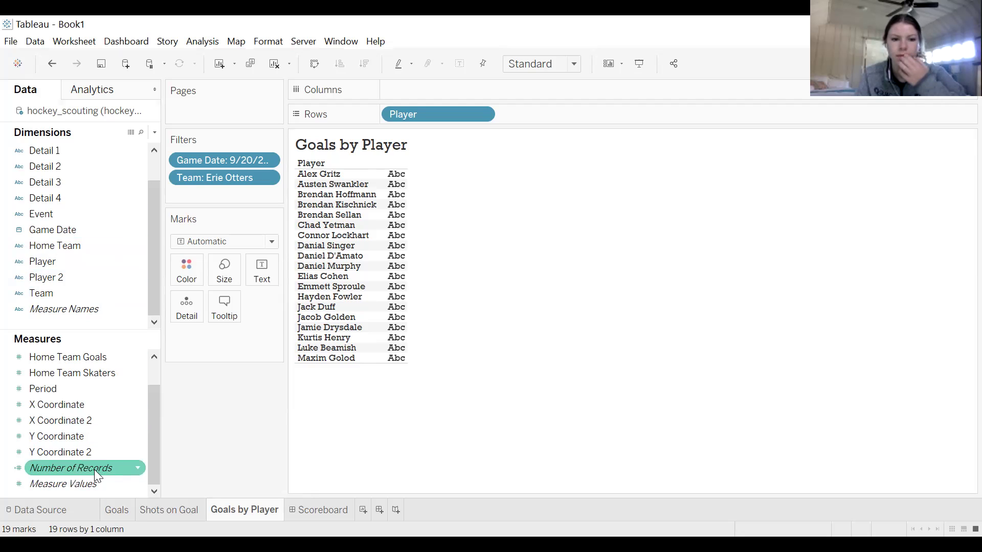
pyautogui.moveTo(94, 470)
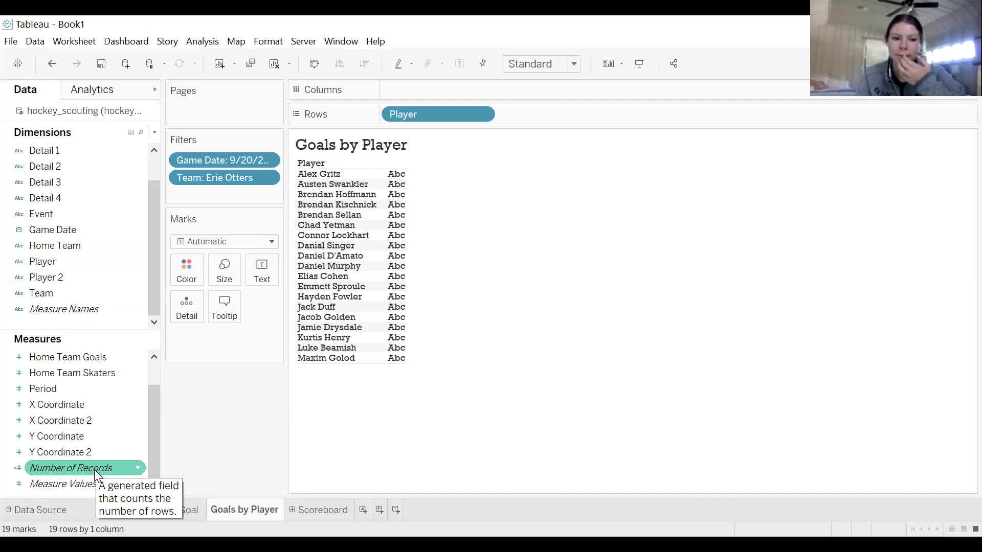
pyautogui.moveTo(94, 469); pyautogui.dragTo(402, 307)
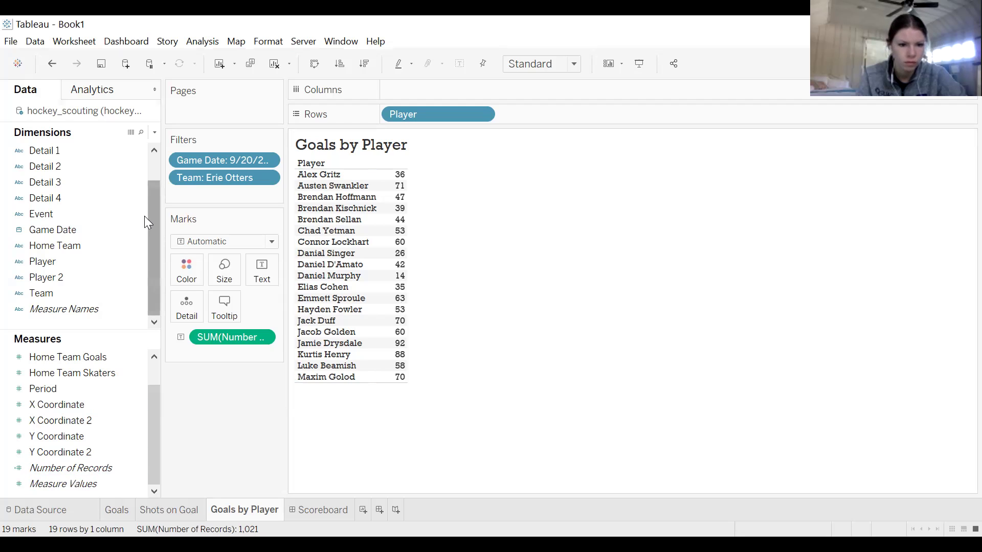
# Filter the Goals by Player worksheet on Event, keeping only Goal.
pyautogui.moveTo(48, 213); pyautogui.dragTo(192, 197)
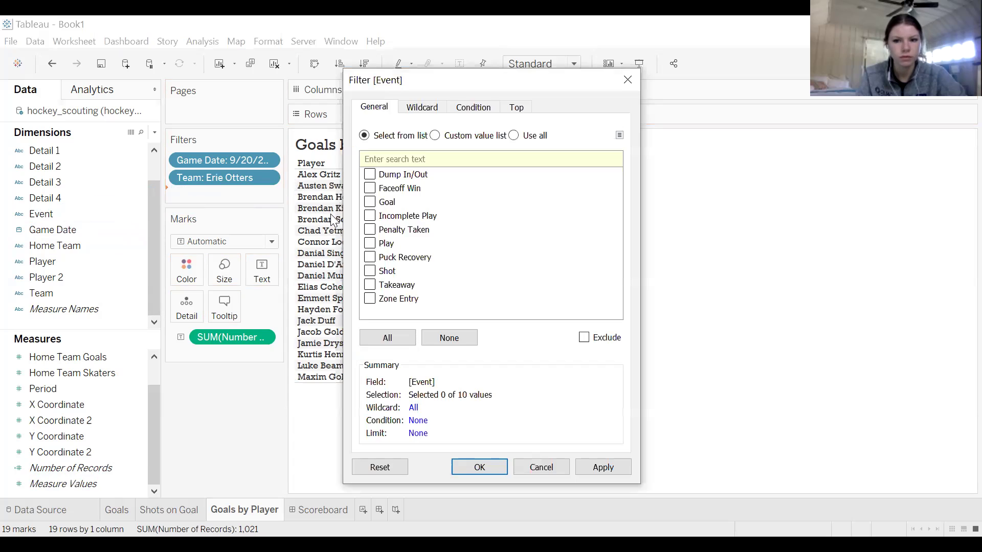
pyautogui.click(370, 202)
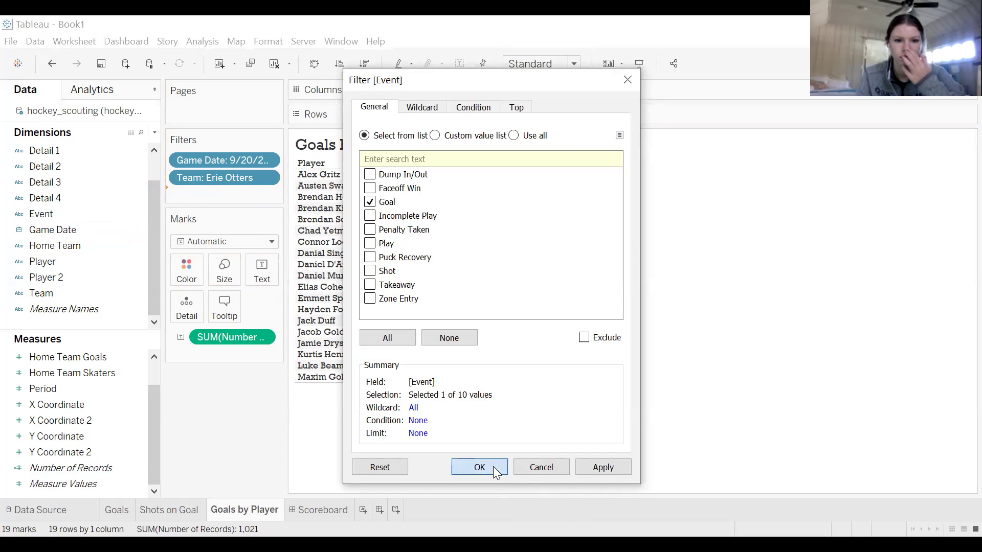
pyautogui.click(479, 466)
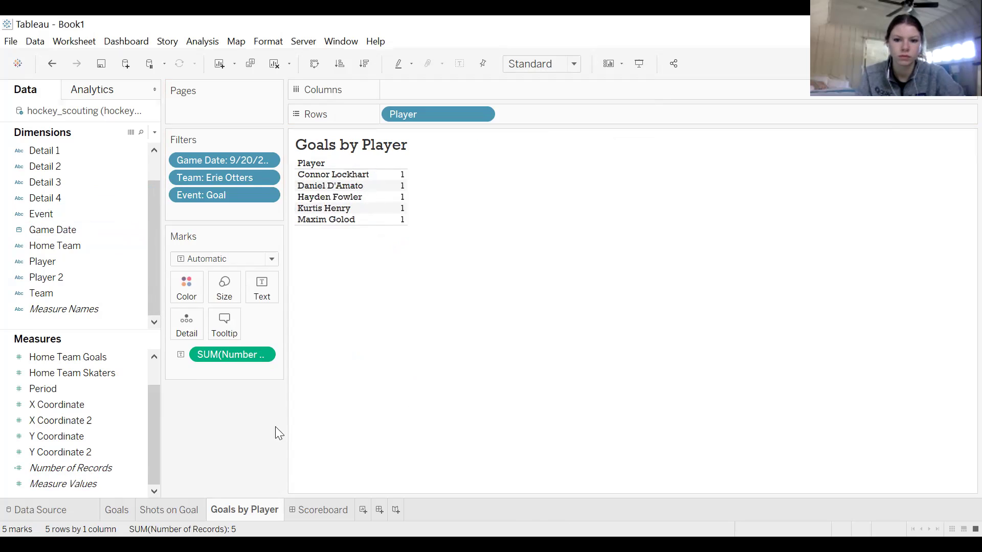
pyautogui.click(315, 514)
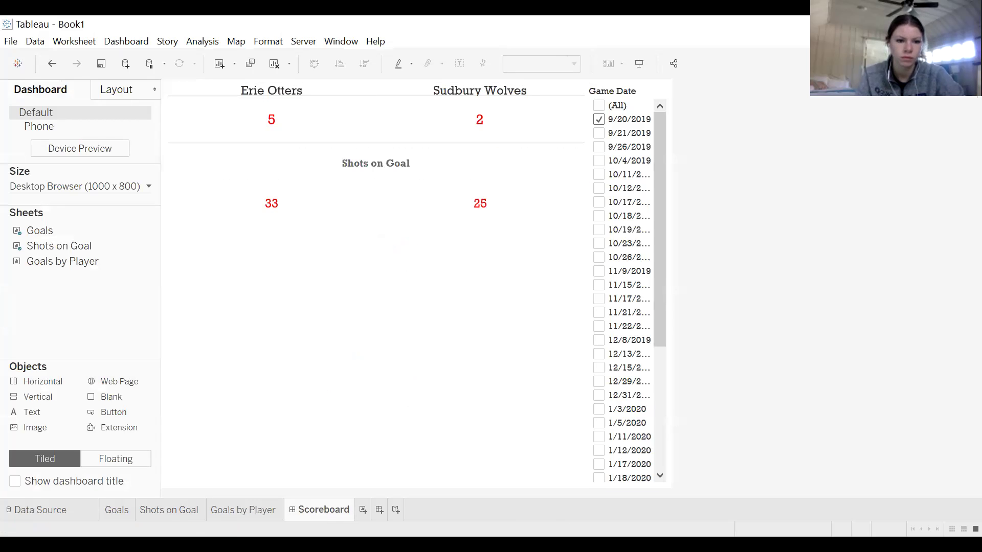
pyautogui.click(179, 513)
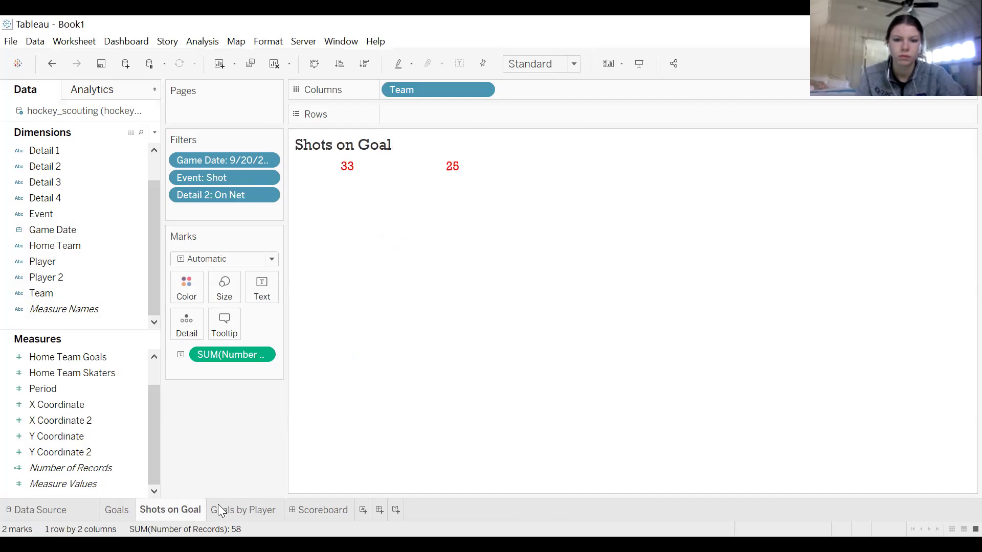
pyautogui.click(240, 510)
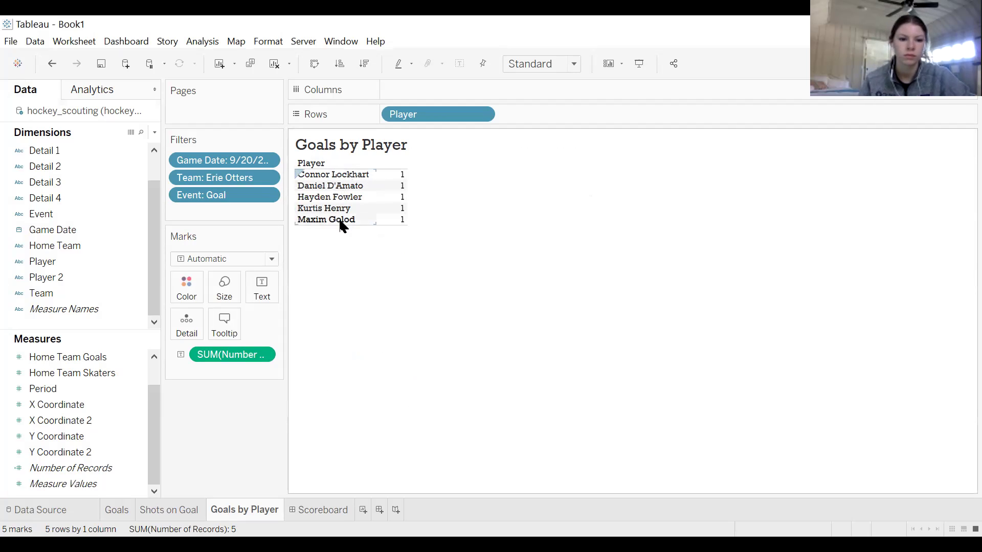
pyautogui.moveTo(390, 176)
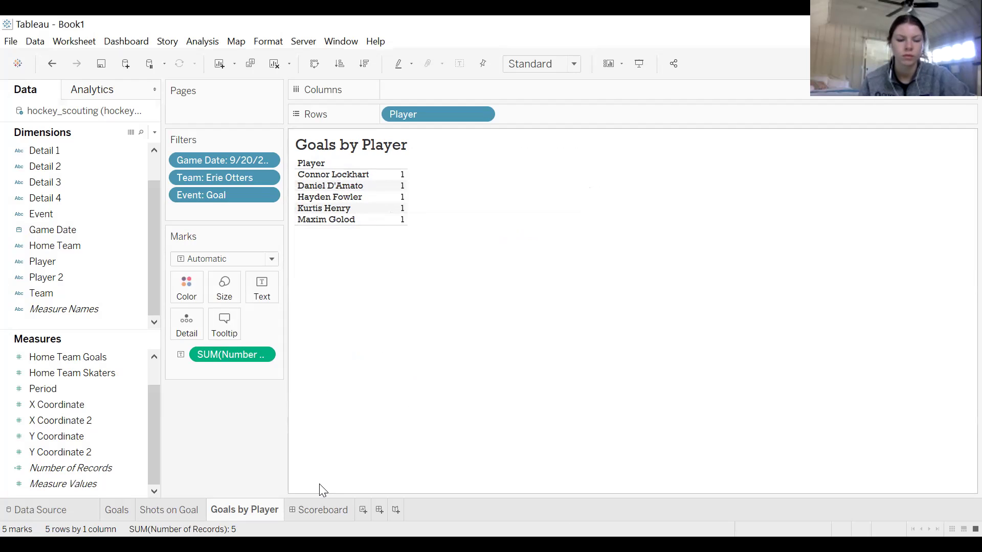
# Add a horizontal container to the Scoreboard's empty area below Shots on Goal and place the Goals by Player sheet there.
pyautogui.click(313, 513)
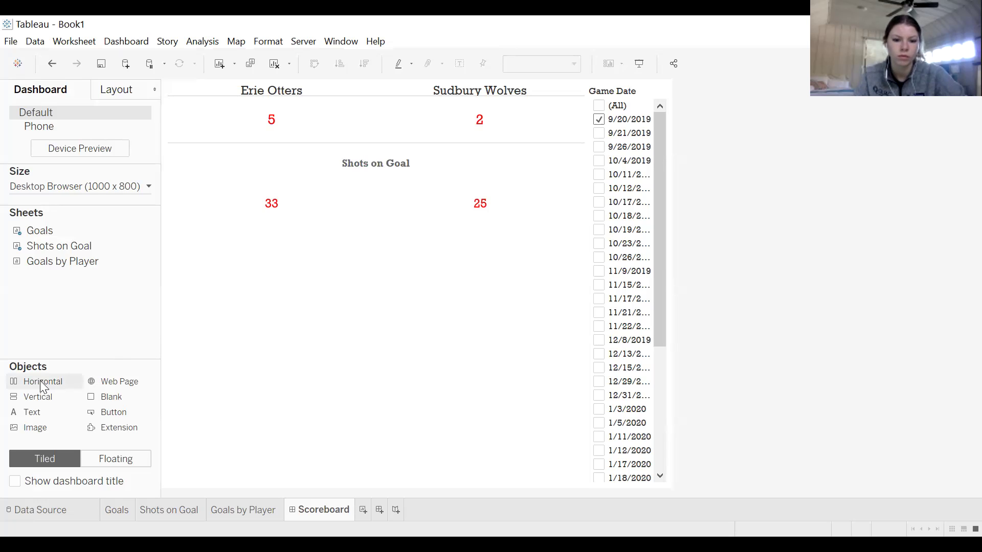
pyautogui.moveTo(38, 382); pyautogui.dragTo(260, 332)
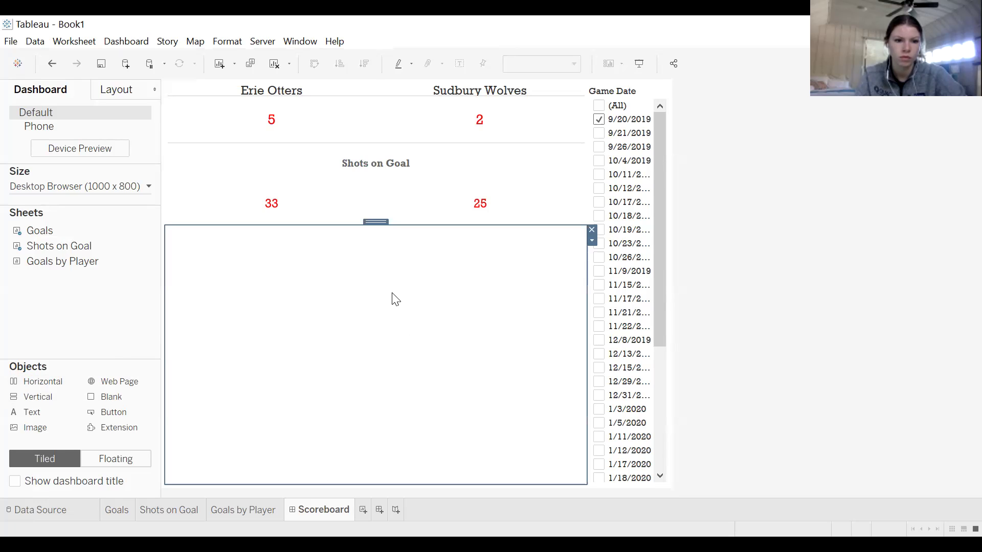
pyautogui.moveTo(50, 244)
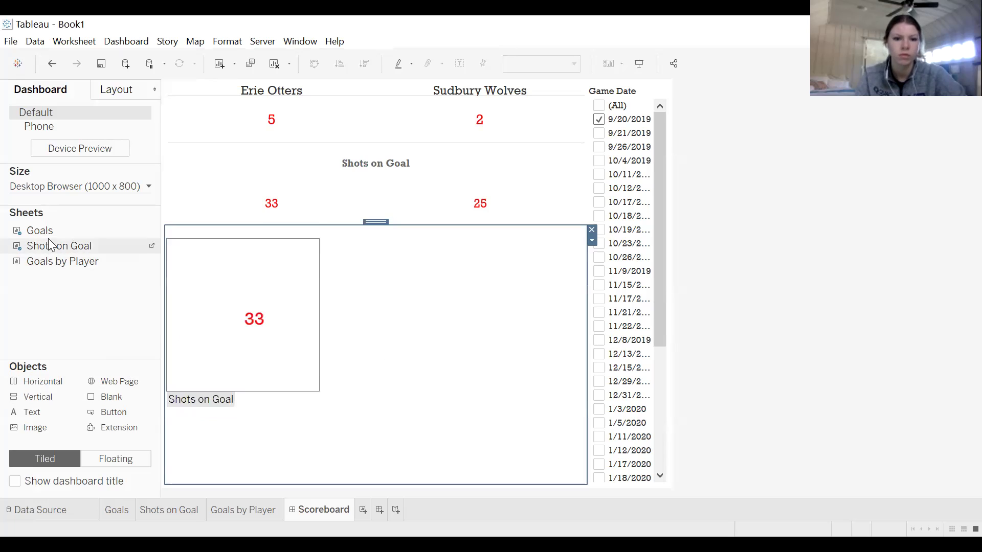
pyautogui.moveTo(70, 260); pyautogui.dragTo(259, 300)
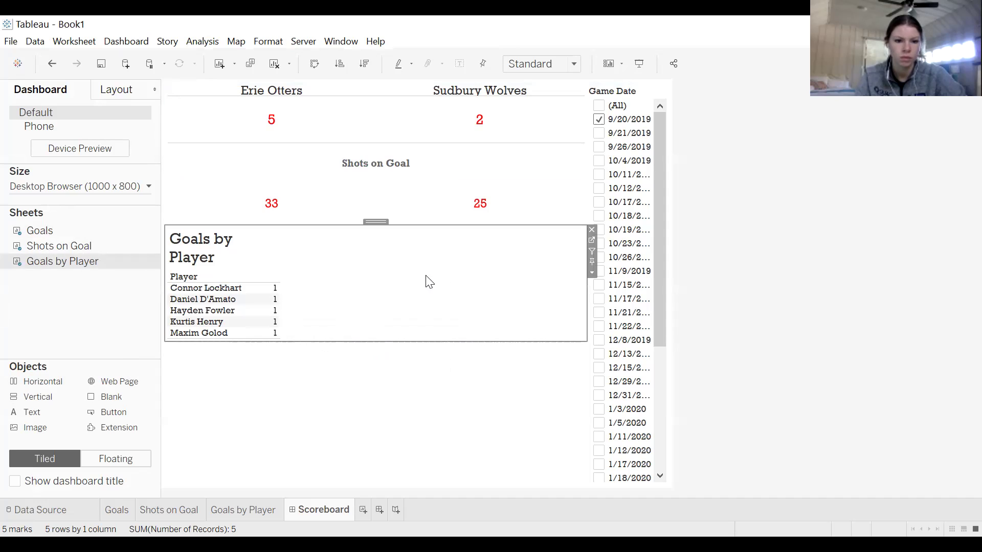
pyautogui.moveTo(250, 508)
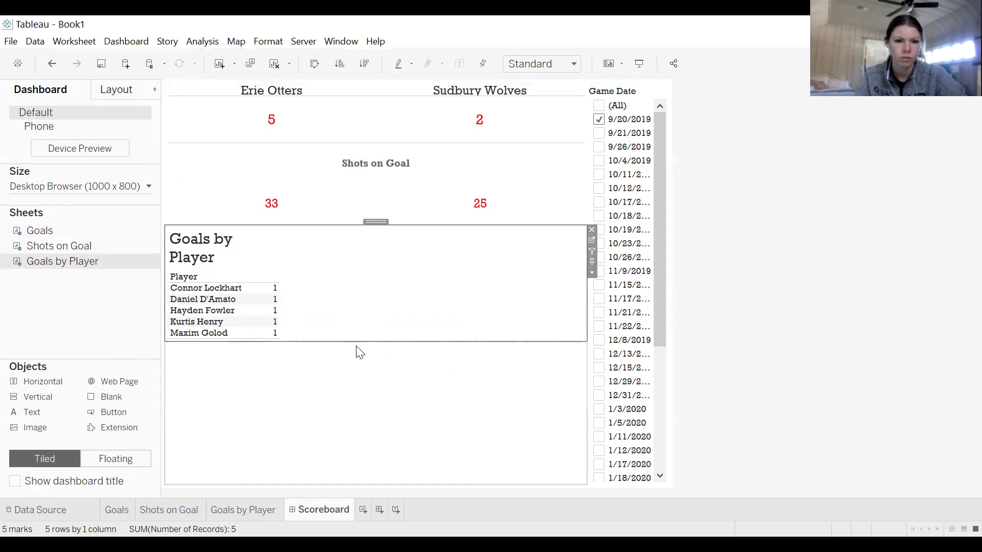
# Set the Goals by Player sheet on the Scoreboard to fit Entire View and stretch it down to nearly fill its container.
pyautogui.click(472, 449)
pyautogui.moveTo(362, 340)
pyautogui.mouseDown()
pyautogui.moveTo(364, 489)
pyautogui.moveTo(396, 352)
pyautogui.mouseUp()
pyautogui.click(546, 289)
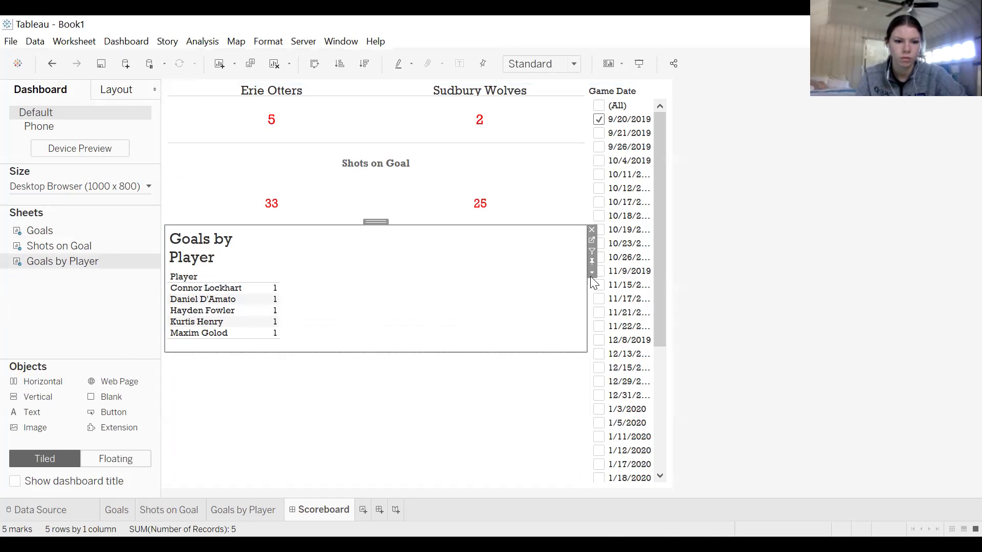
pyautogui.click(592, 269)
pyautogui.moveTo(606, 290)
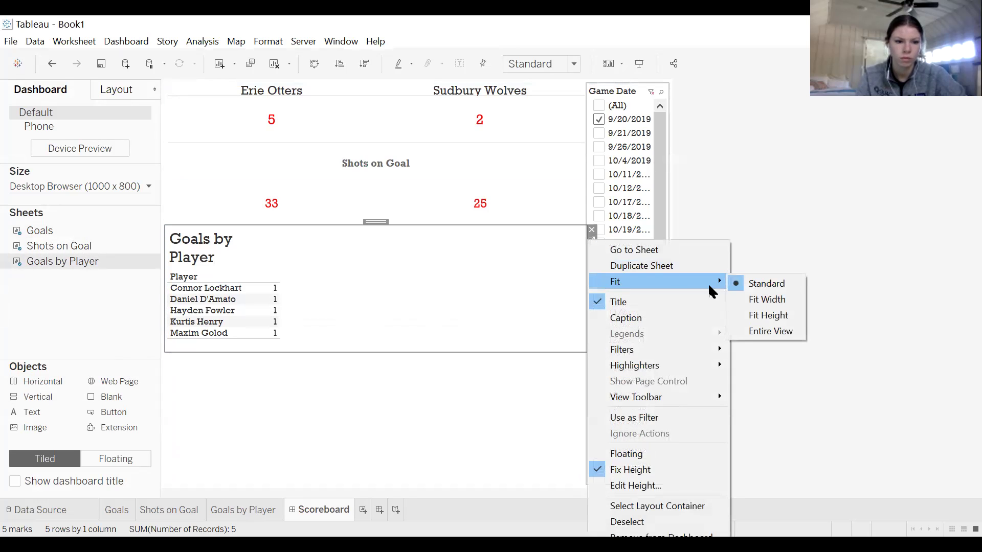
pyautogui.click(764, 331)
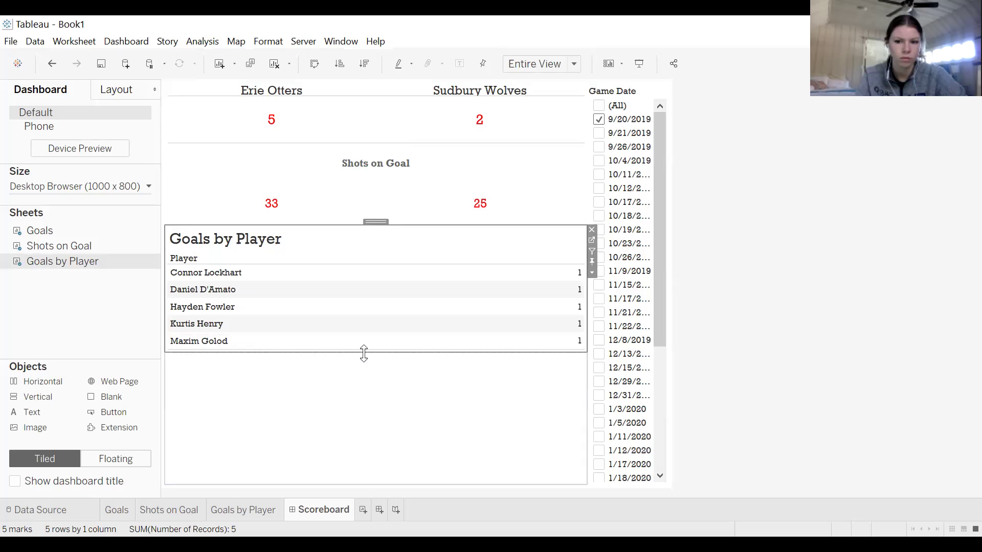
pyautogui.click(357, 396)
pyautogui.moveTo(375, 352); pyautogui.dragTo(345, 478)
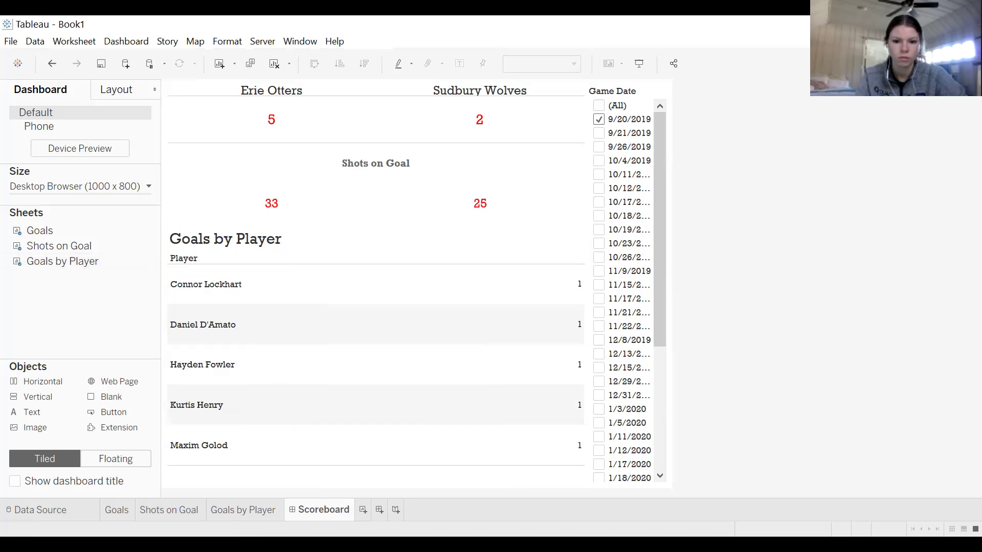
# Duplicate the Goals by Player worksheet.
pyautogui.click(244, 509)
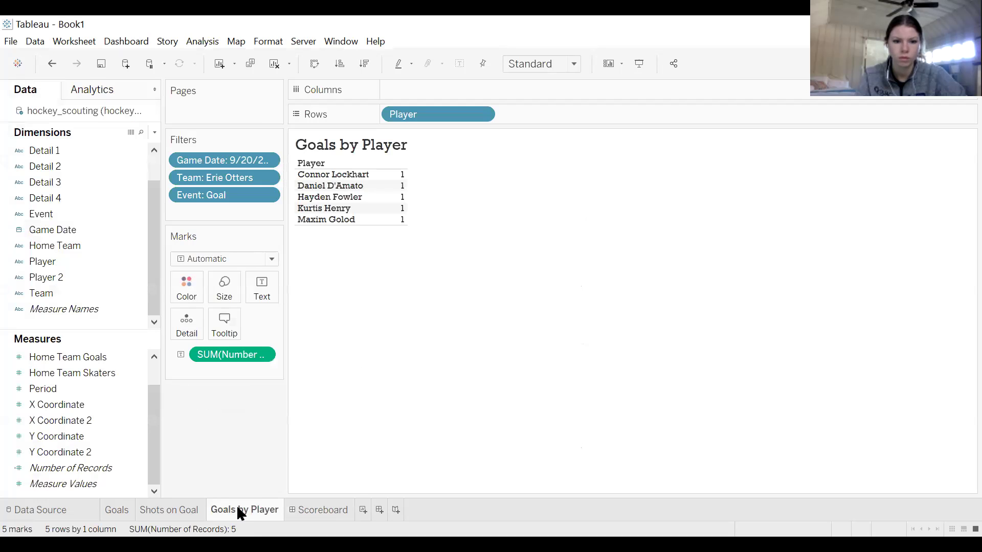
pyautogui.rightClick(237, 507)
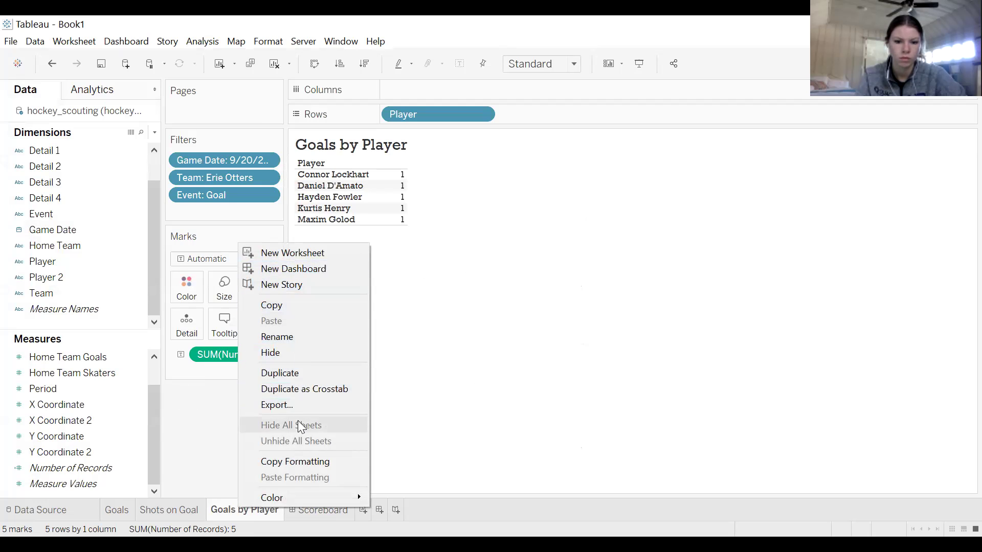
pyautogui.click(302, 374)
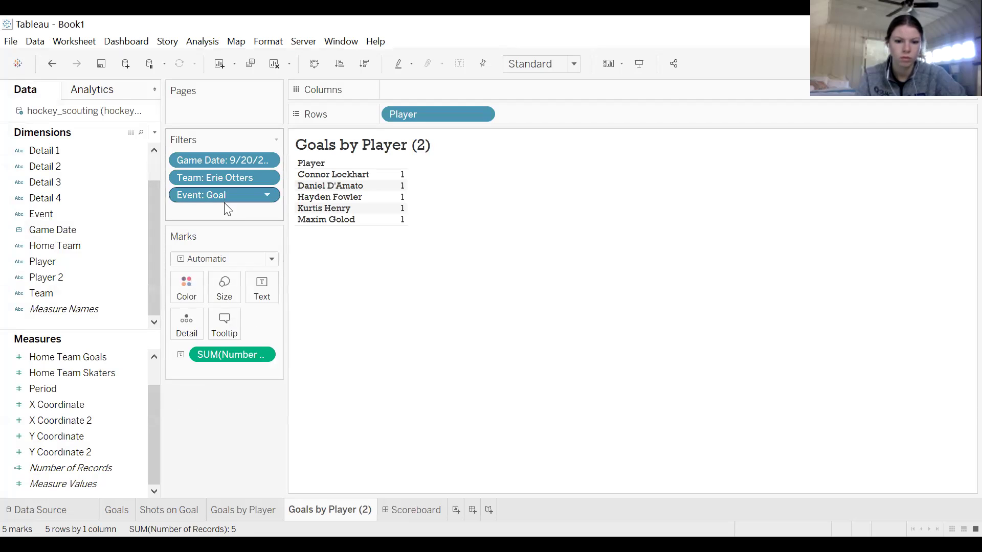
# Change the duplicated worksheet's Event filter to keep only Penalty Taken instead of Goal.
pyautogui.click(266, 197)
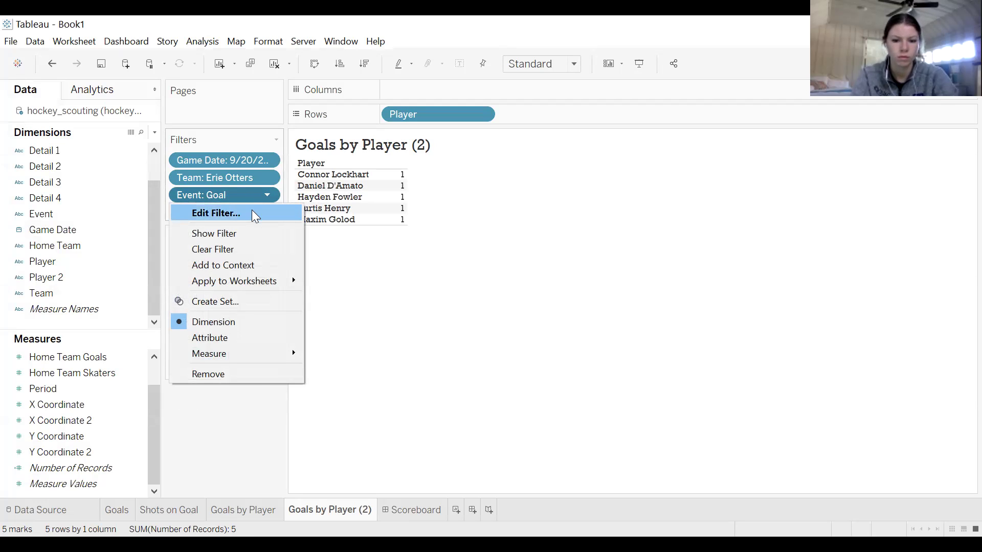
pyautogui.click(251, 213)
pyautogui.click(370, 202)
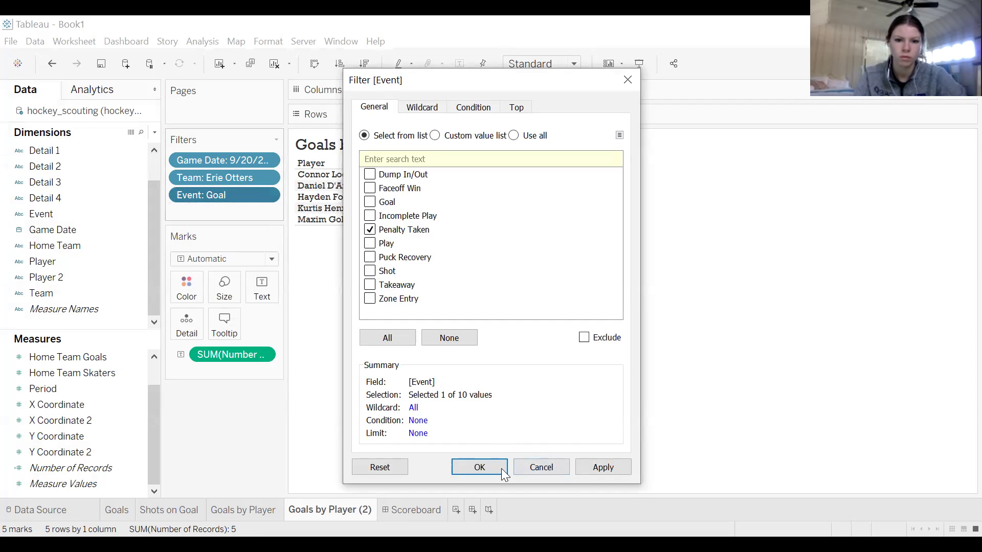
pyautogui.click(487, 467)
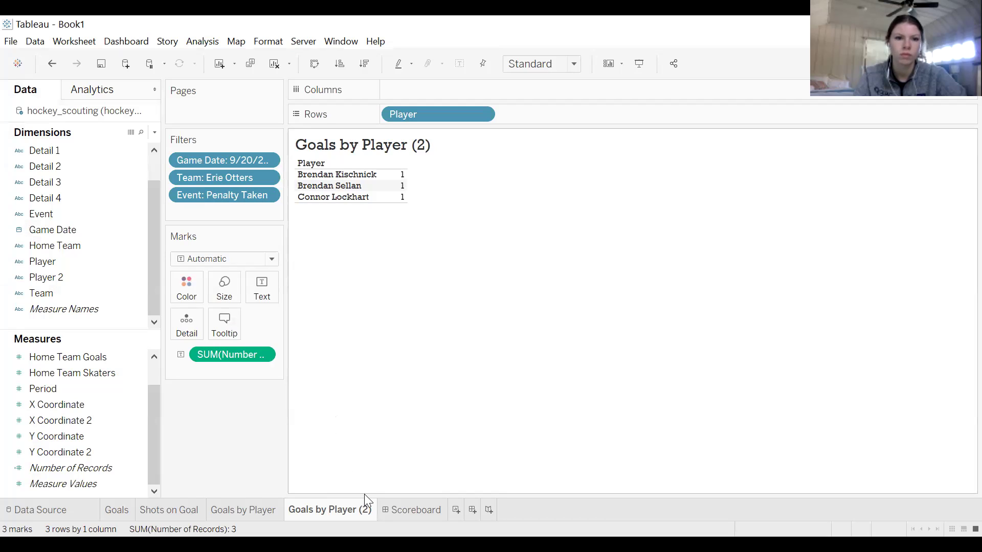
# Rename the duplicated worksheet as Penalties by Player.
pyautogui.moveTo(387, 512)
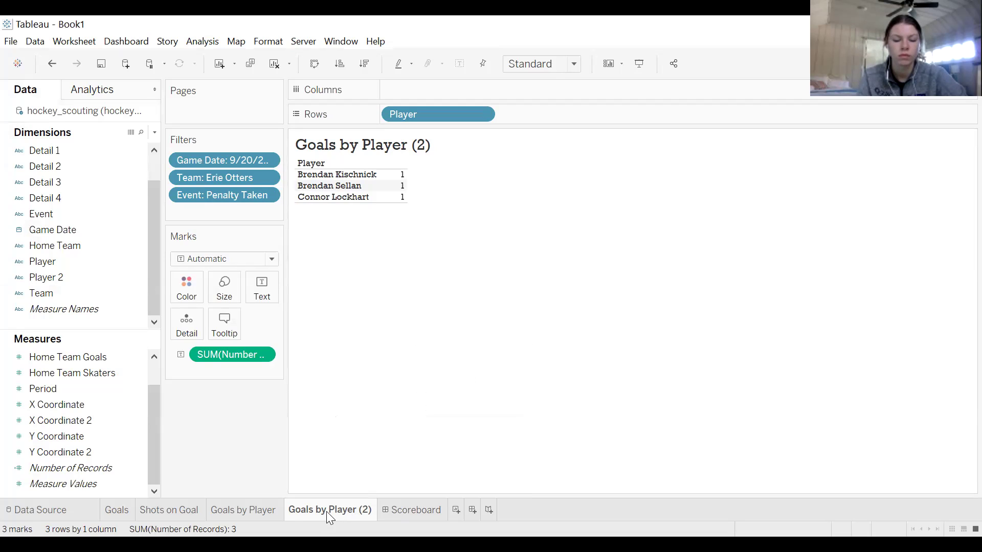
pyautogui.moveTo(327, 513)
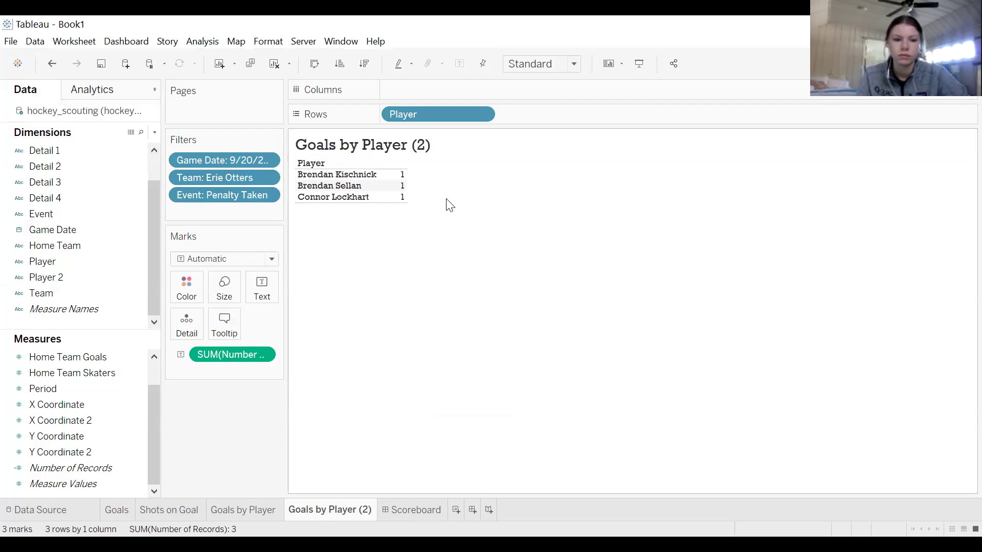
pyautogui.click(420, 513)
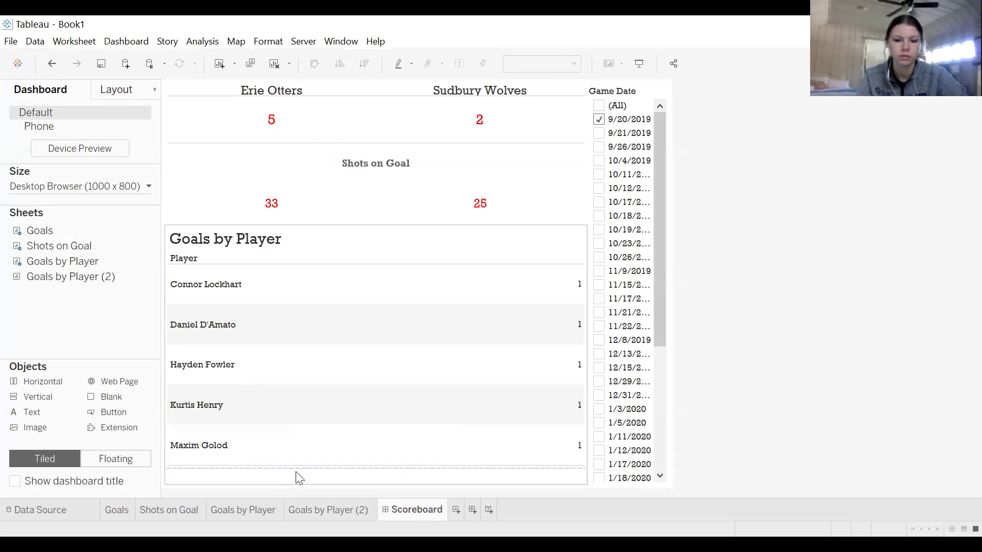
pyautogui.click(320, 508)
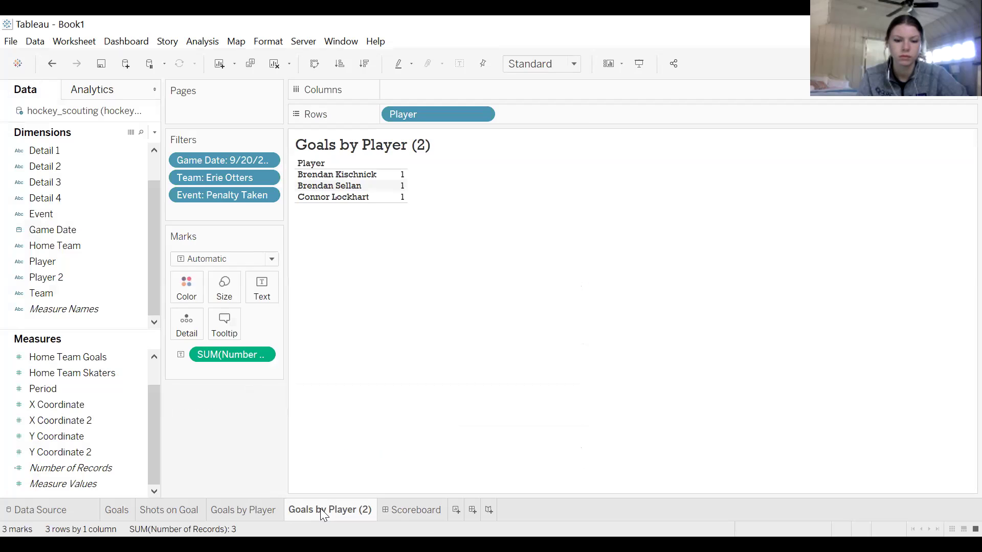
pyautogui.doubleClick(330, 510)
pyautogui.doubleClick(303, 513)
pyautogui.write('Pen')
pyautogui.write('alties')
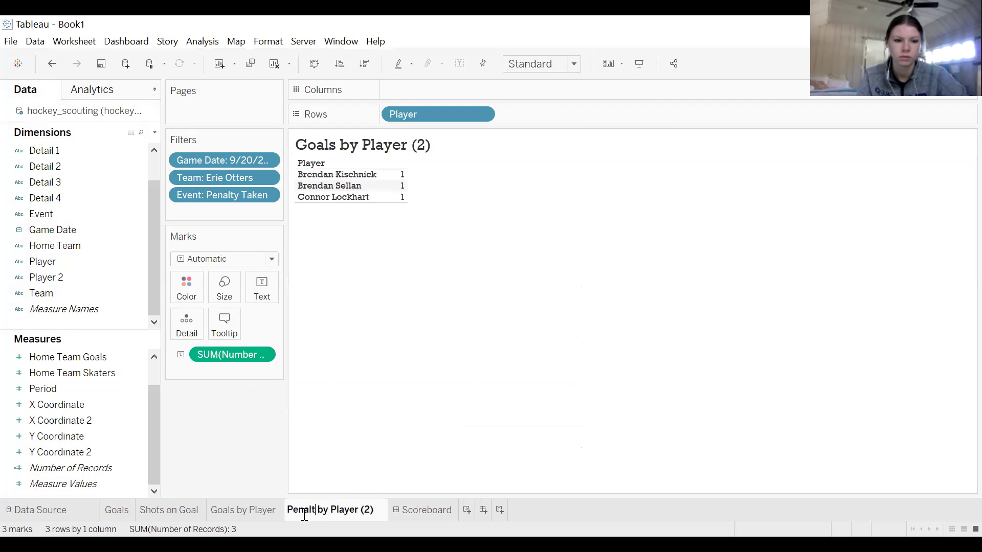
pyautogui.moveTo(387, 510); pyautogui.dragTo(375, 510)
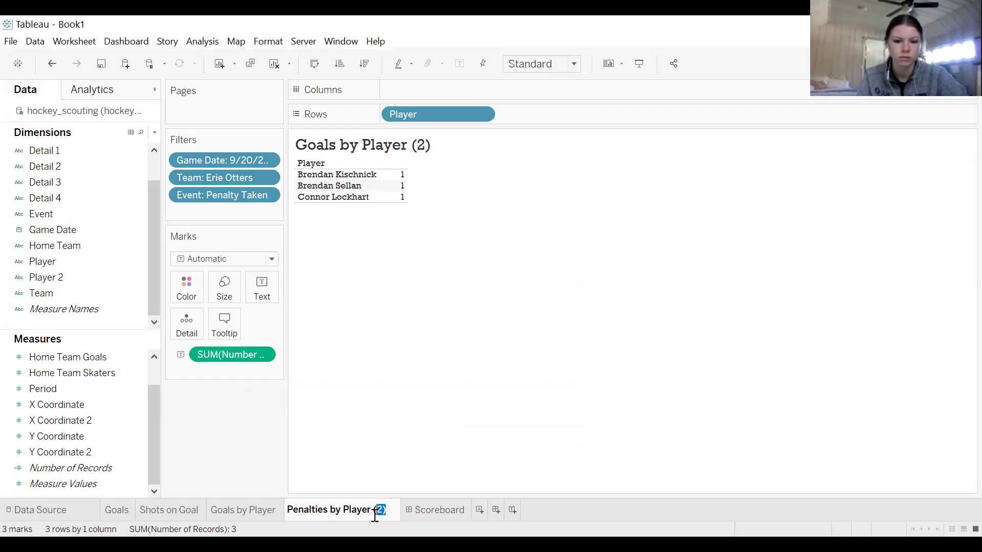
pyautogui.press('BackSpace')
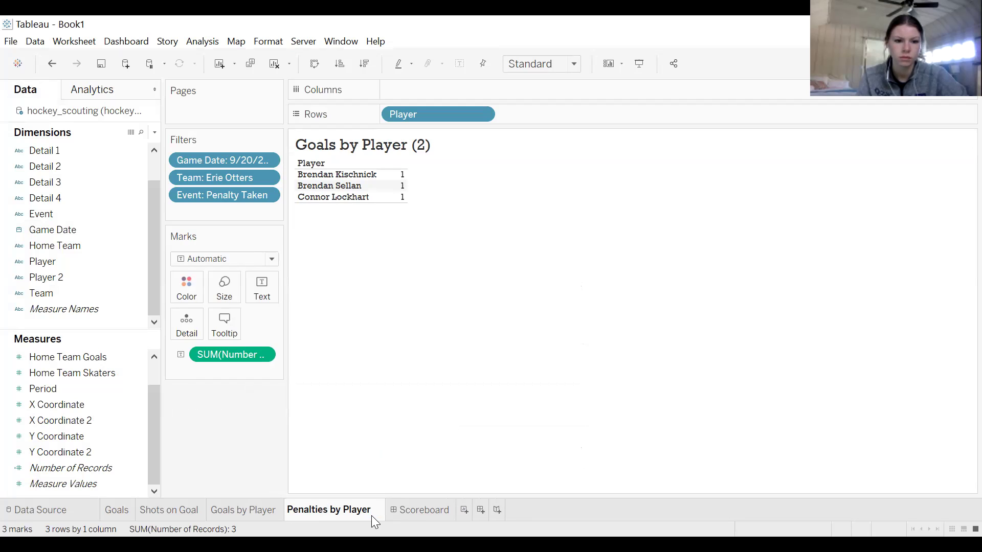
# Place the Penalties by Player sheet on the Scoreboard dashboard, to the right of Goals by Player.
pyautogui.click(416, 513)
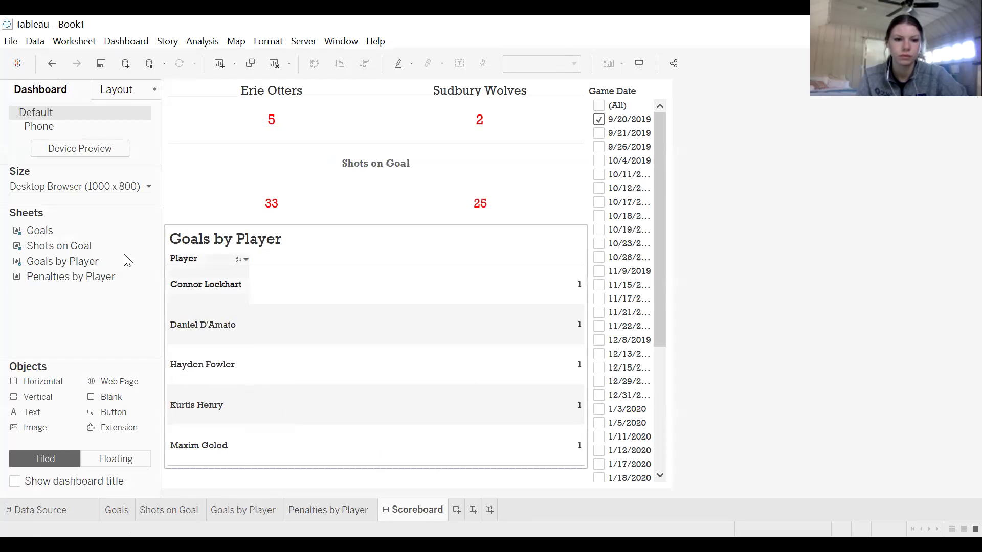
pyautogui.moveTo(126, 276)
pyautogui.mouseDown()
pyautogui.moveTo(420, 296)
pyautogui.moveTo(544, 344)
pyautogui.moveTo(123, 308)
pyautogui.moveTo(56, 286)
pyautogui.moveTo(436, 322)
pyautogui.mouseUp()
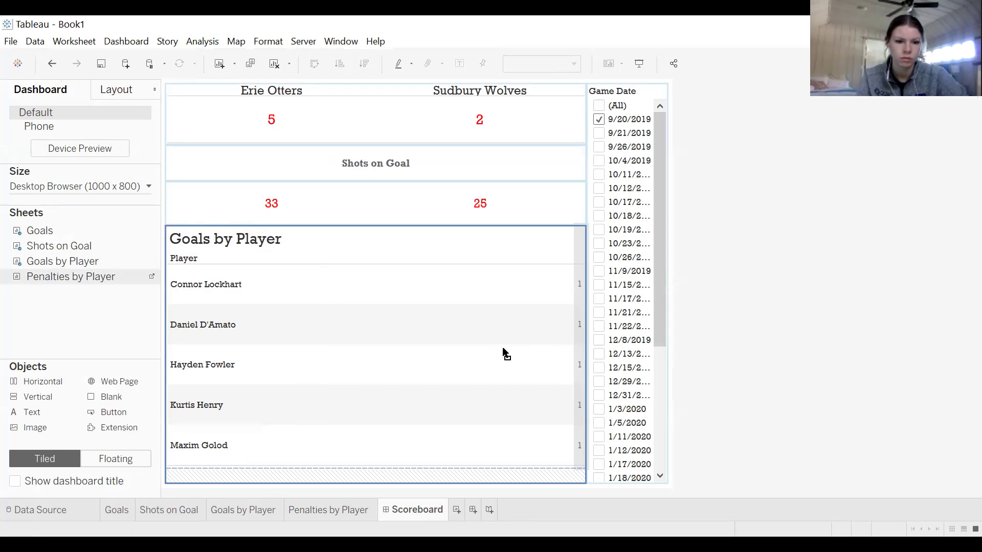
pyautogui.moveTo(502, 346); pyautogui.dragTo(503, 351)
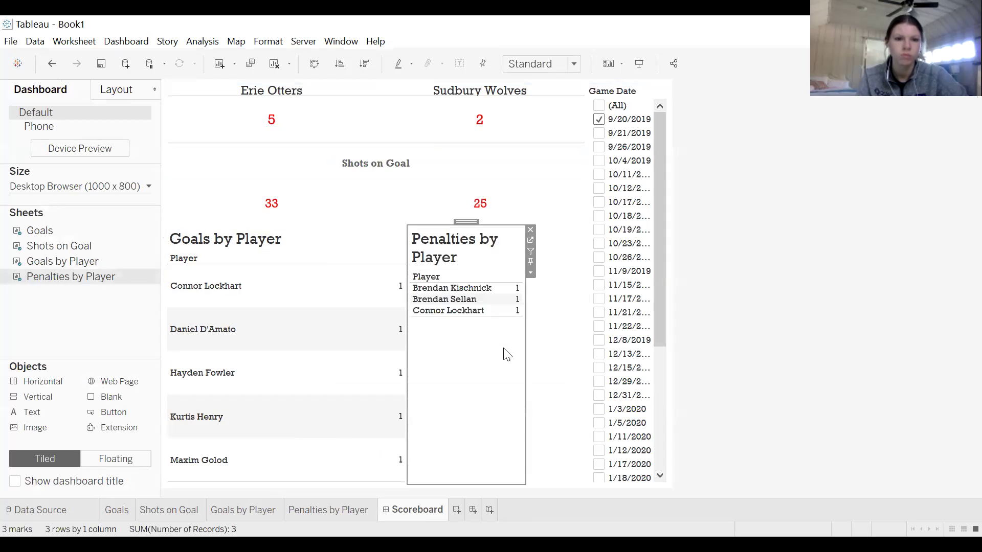
# Set the Penalties by Player sheet to fit Entire View and shift its divider with Goals by Player slightly left.
pyautogui.click(530, 273)
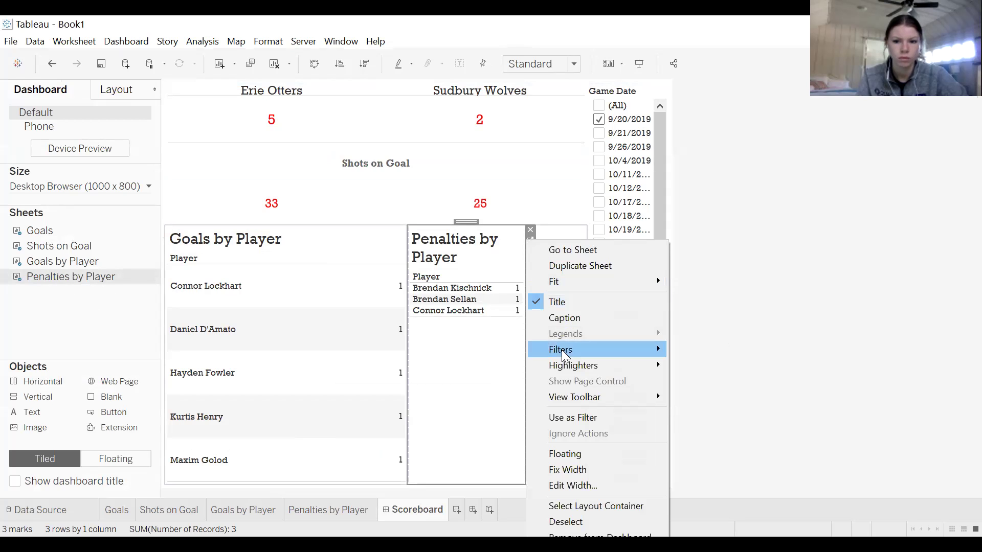
pyautogui.moveTo(603, 282)
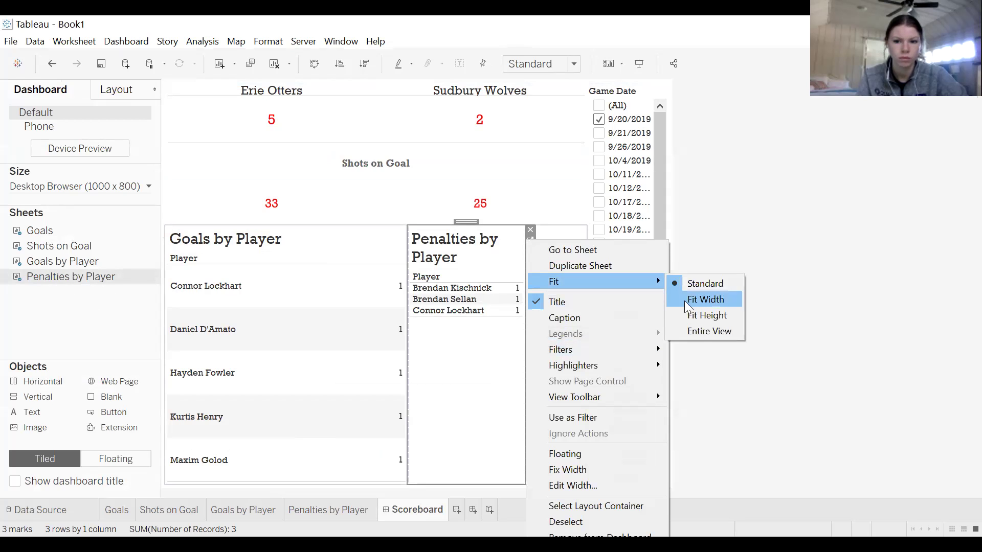
pyautogui.click(698, 330)
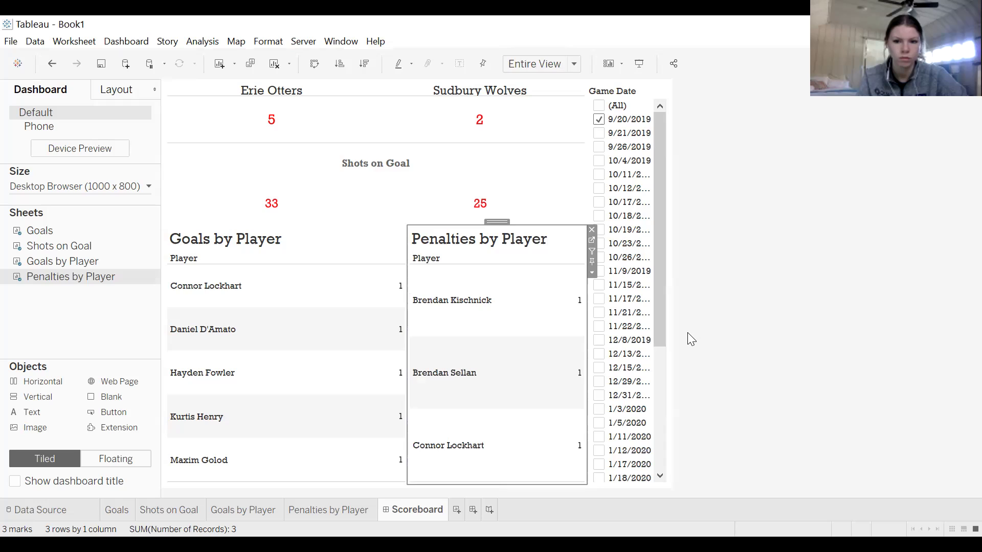
pyautogui.click(739, 357)
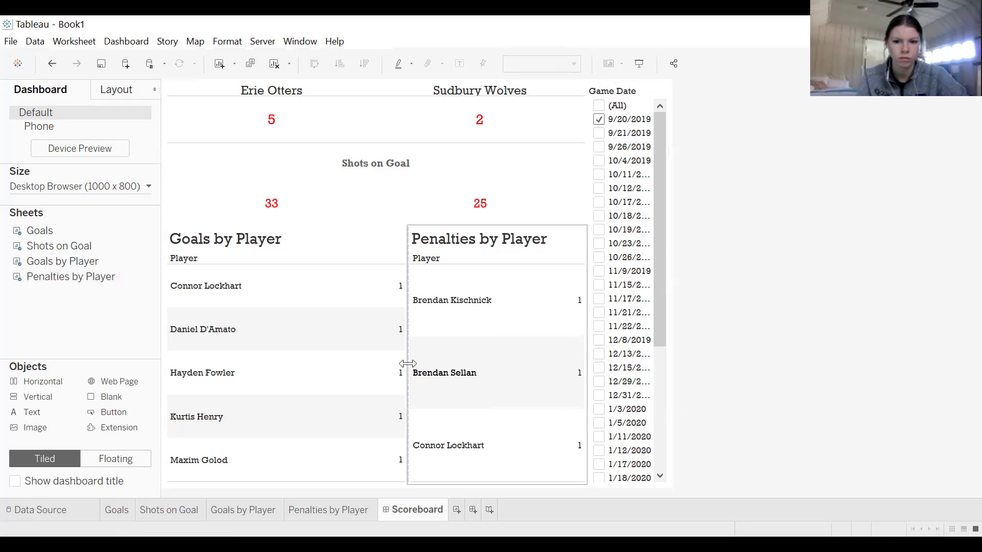
pyautogui.moveTo(391, 366); pyautogui.dragTo(405, 364)
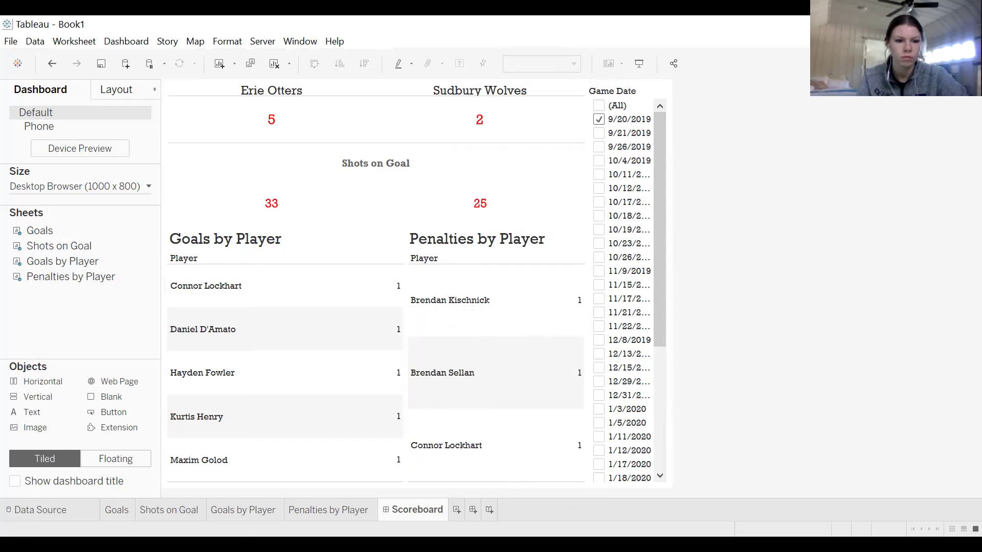
# Set the player names' header font size to 12 pt in the Goals by Player worksheet.
pyautogui.click(240, 510)
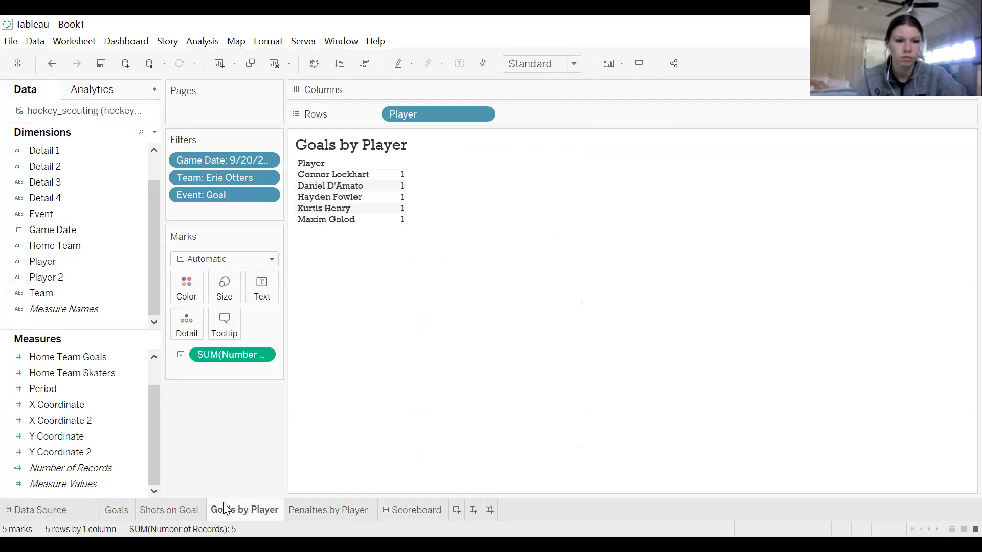
pyautogui.rightClick(331, 188)
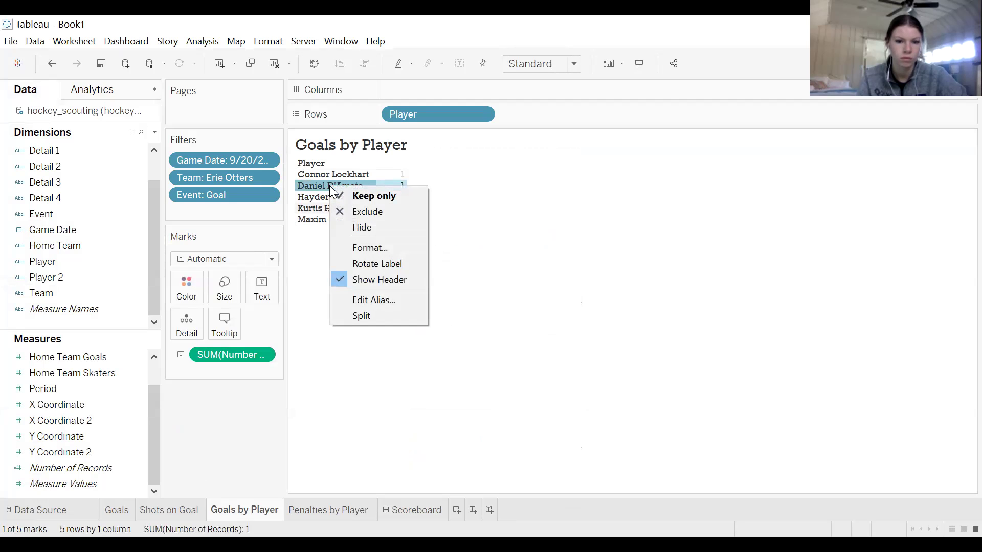
pyautogui.click(369, 248)
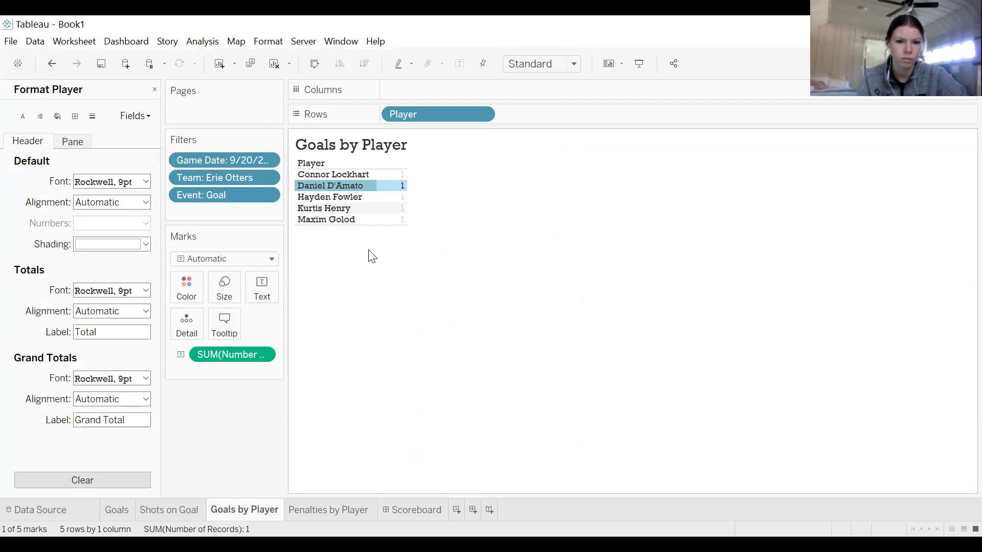
pyautogui.click(146, 182)
pyautogui.click(107, 221)
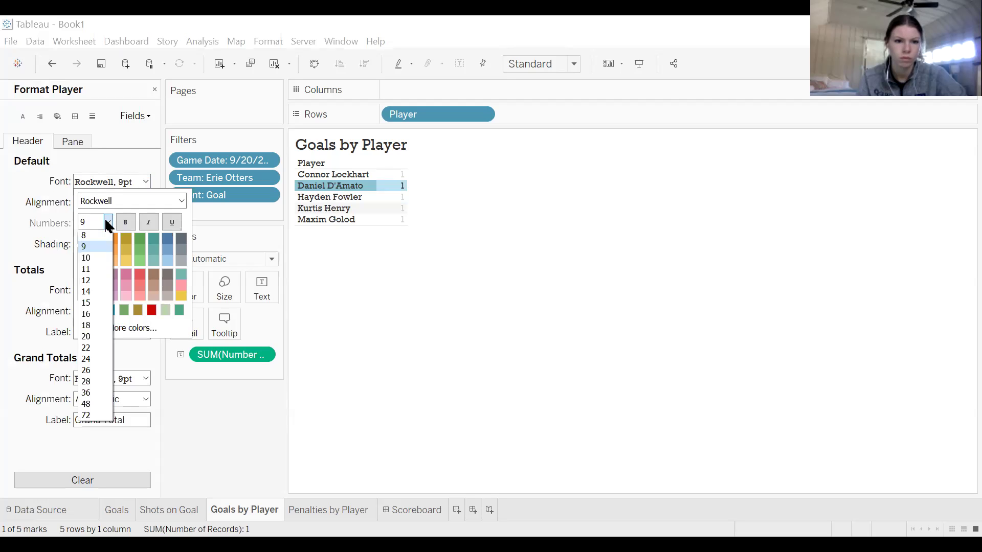
pyautogui.click(96, 280)
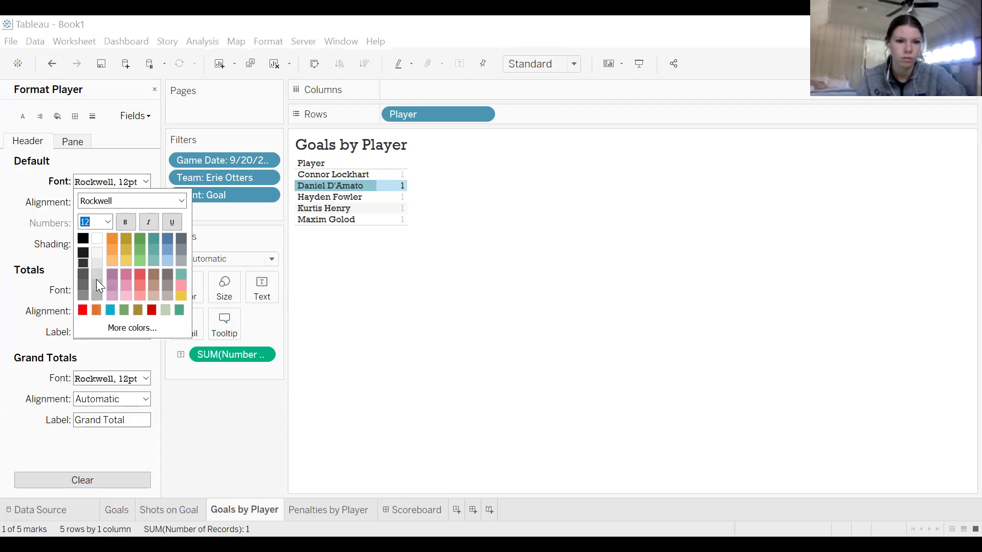
pyautogui.click(378, 302)
# Set the SUM(Number of Records) values' font size to 10 pt in the Goals by Player worksheet and return to the Scoreboard dashboard.
pyautogui.click(135, 116)
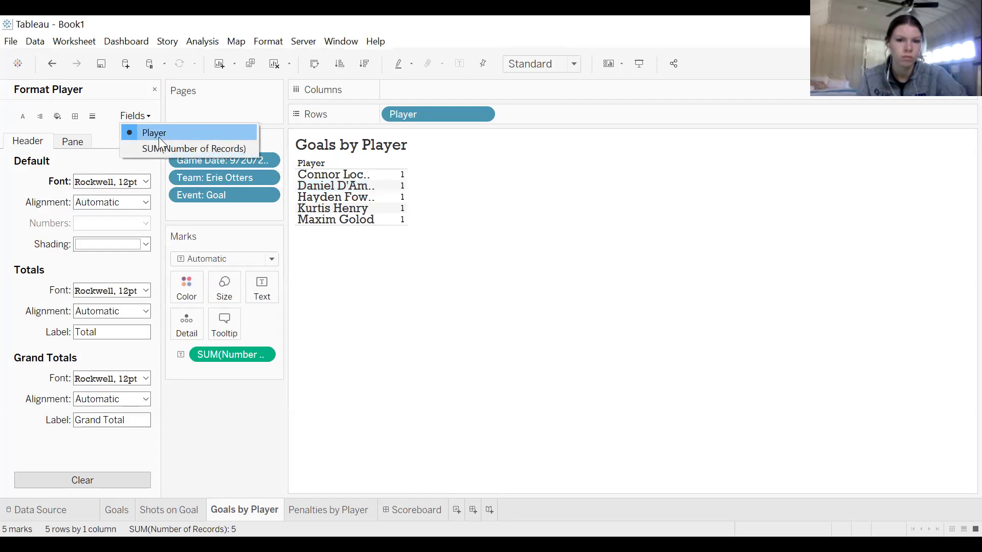
pyautogui.click(136, 116)
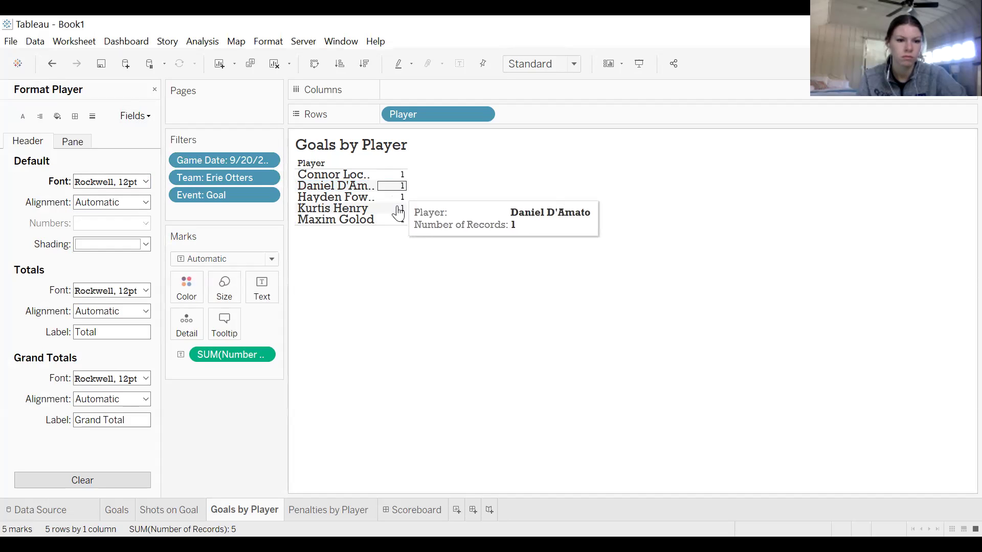
pyautogui.click(140, 116)
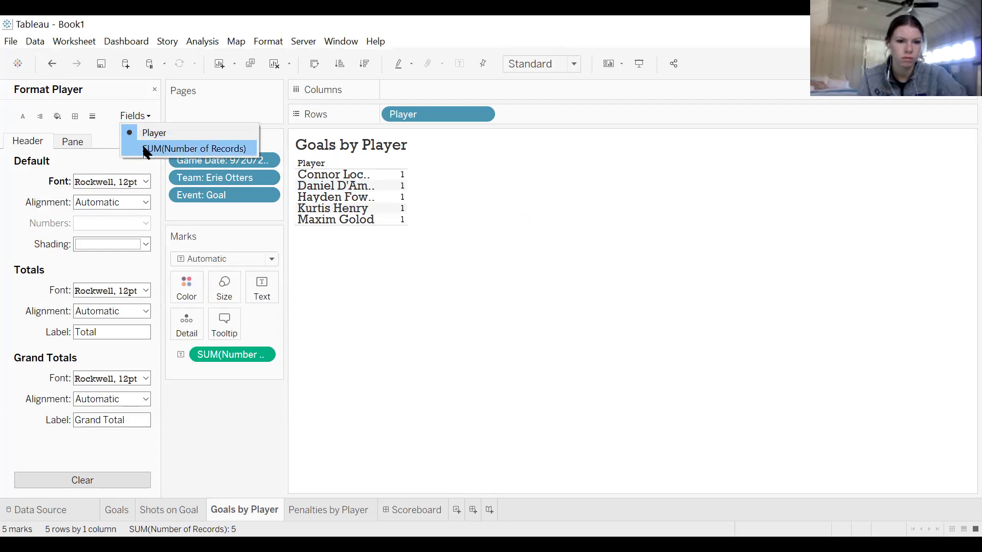
pyautogui.click(148, 149)
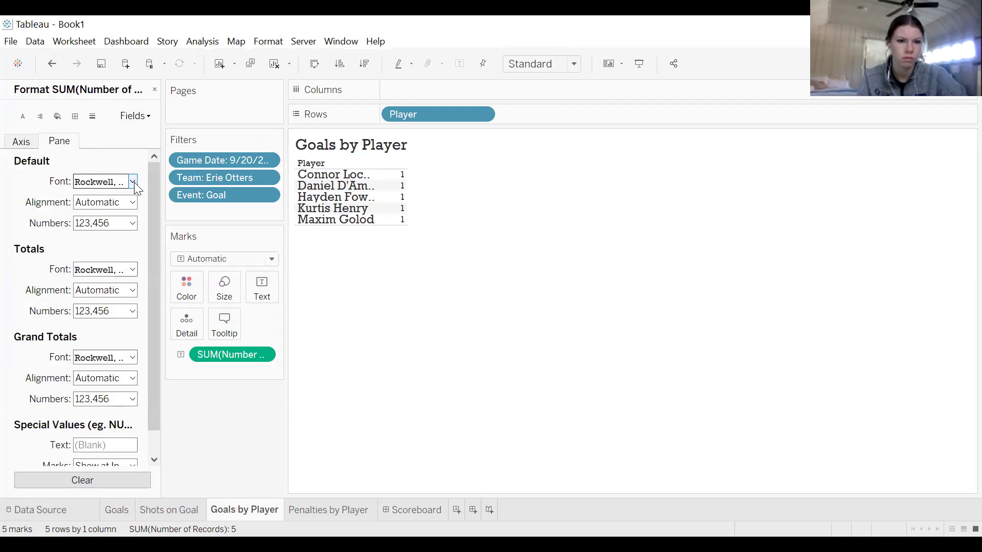
pyautogui.click(134, 183)
pyautogui.click(108, 222)
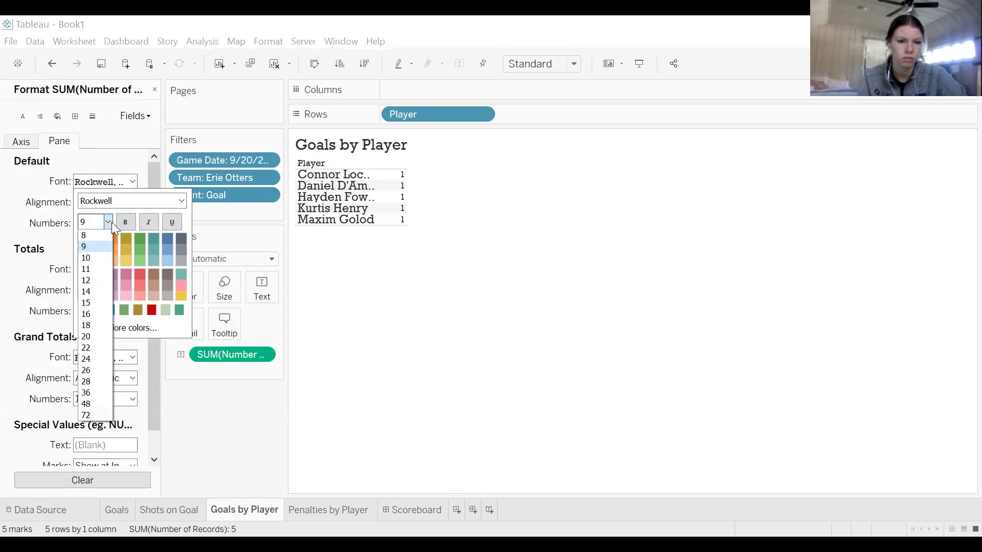
pyautogui.click(86, 257)
pyautogui.click(324, 456)
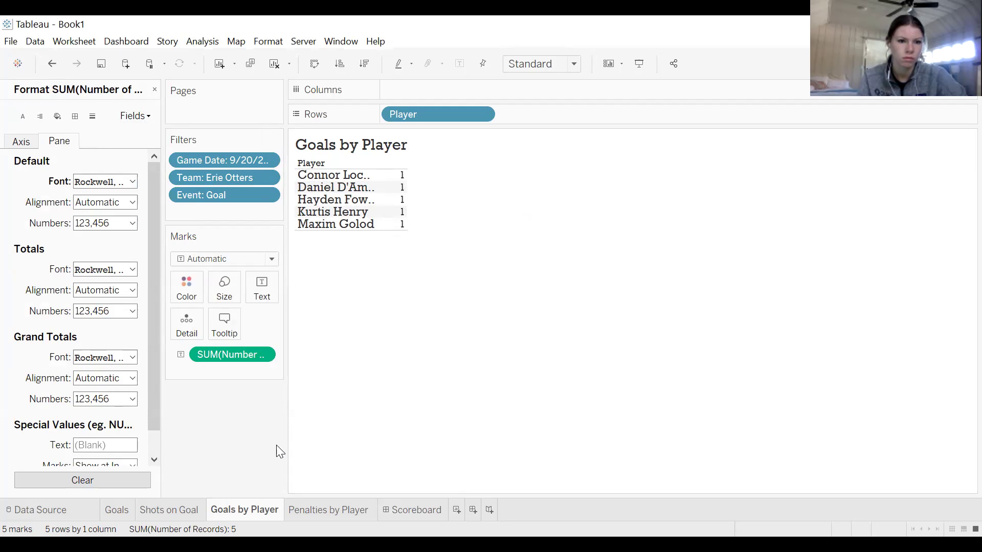
pyautogui.moveTo(321, 506)
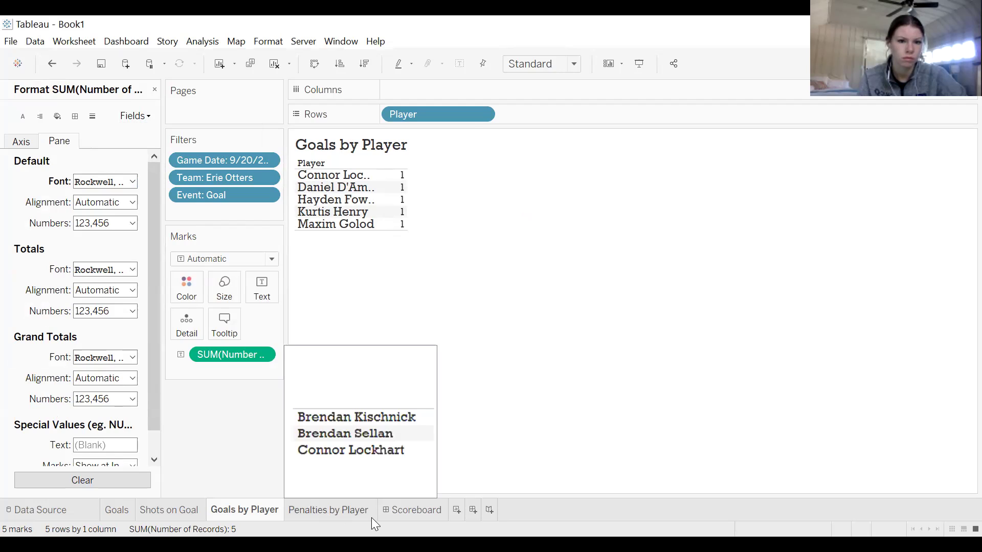
pyautogui.click(411, 510)
pyautogui.moveTo(281, 440)
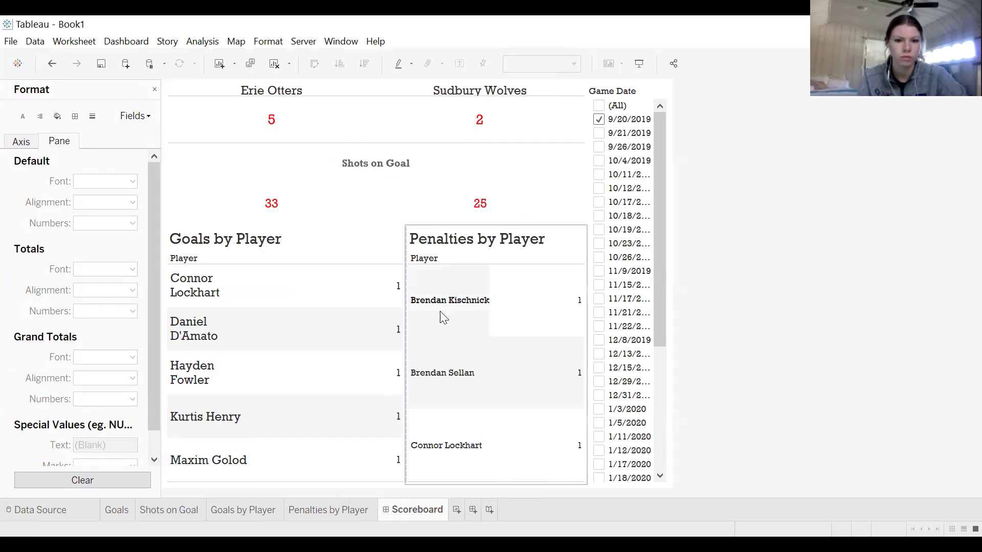
# Set the player names' header font size to 12 pt in the Penalties by Player worksheet.
pyautogui.click(352, 509)
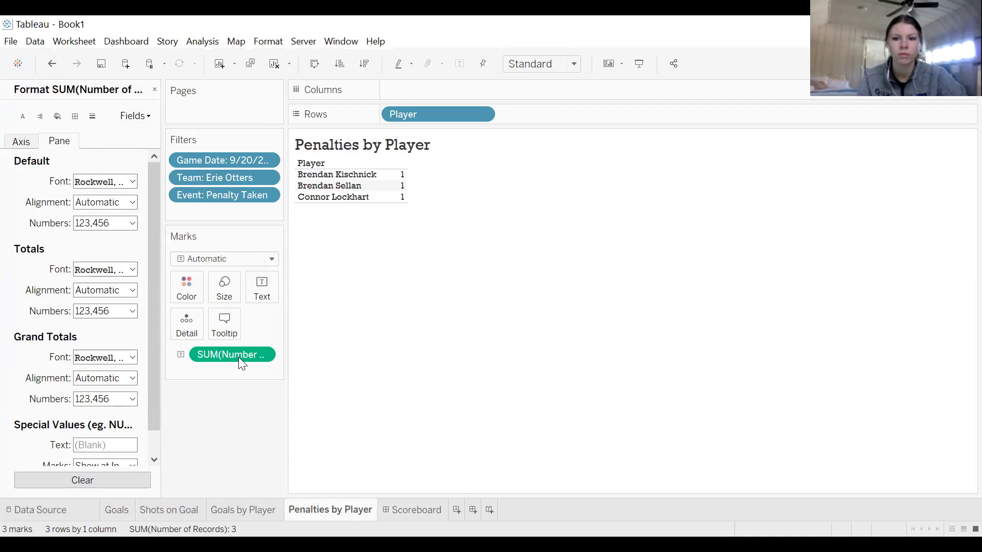
pyautogui.rightClick(333, 173)
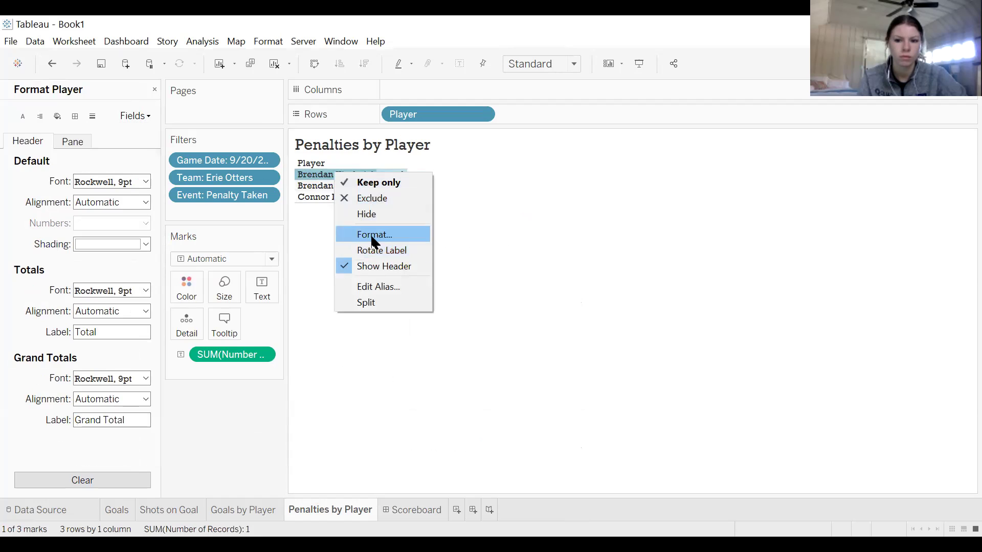
pyautogui.click(371, 236)
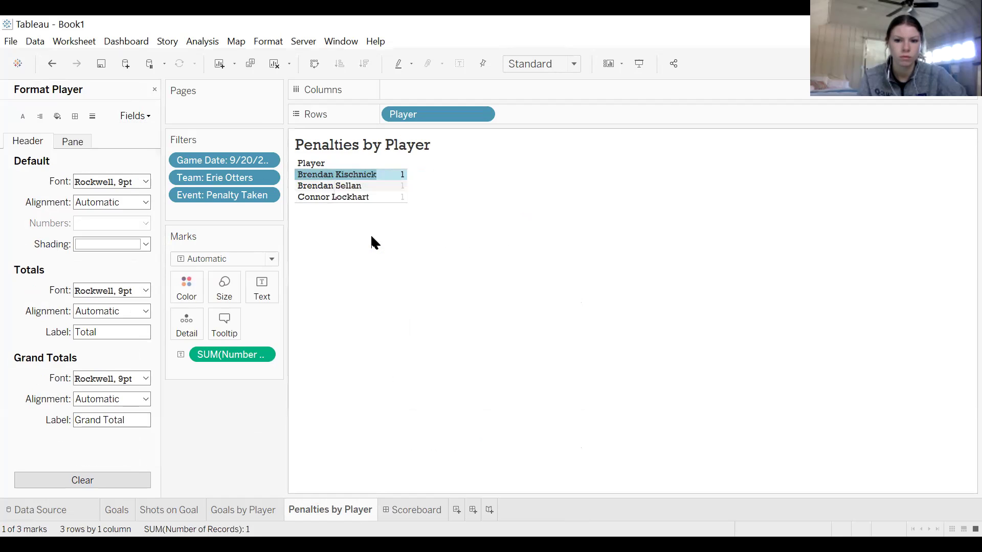
pyautogui.click(146, 182)
pyautogui.click(108, 222)
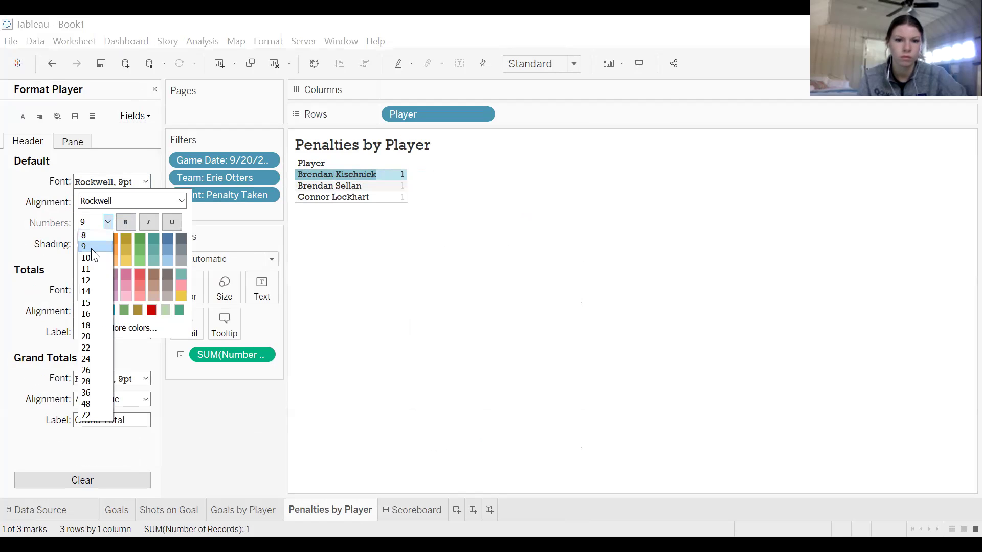
pyautogui.click(85, 280)
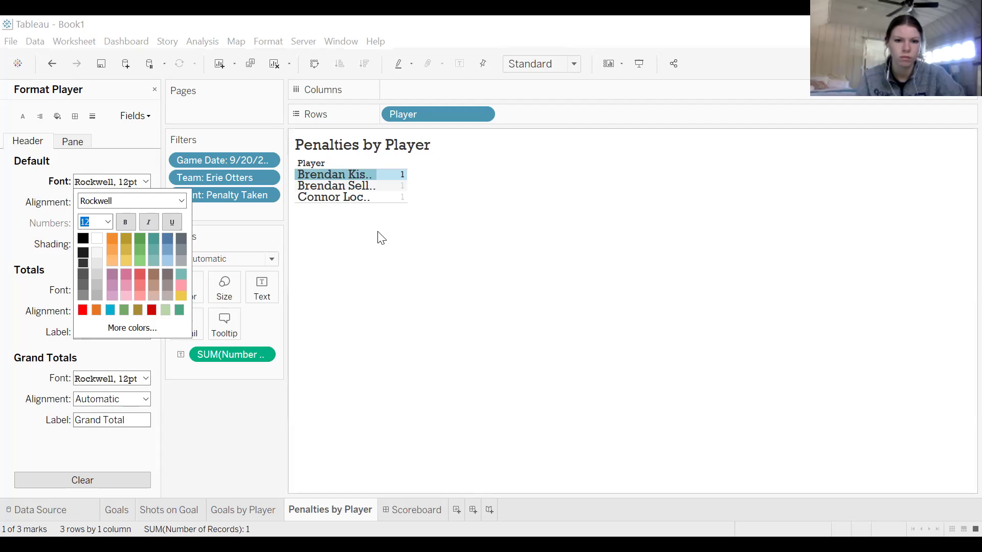
# Set the SUM(Number of Records) values' font size to 10 pt in Penalties by Player and close the formatting options on the Scoreboard dashboard.
pyautogui.click(387, 179)
pyautogui.rightClick(388, 179)
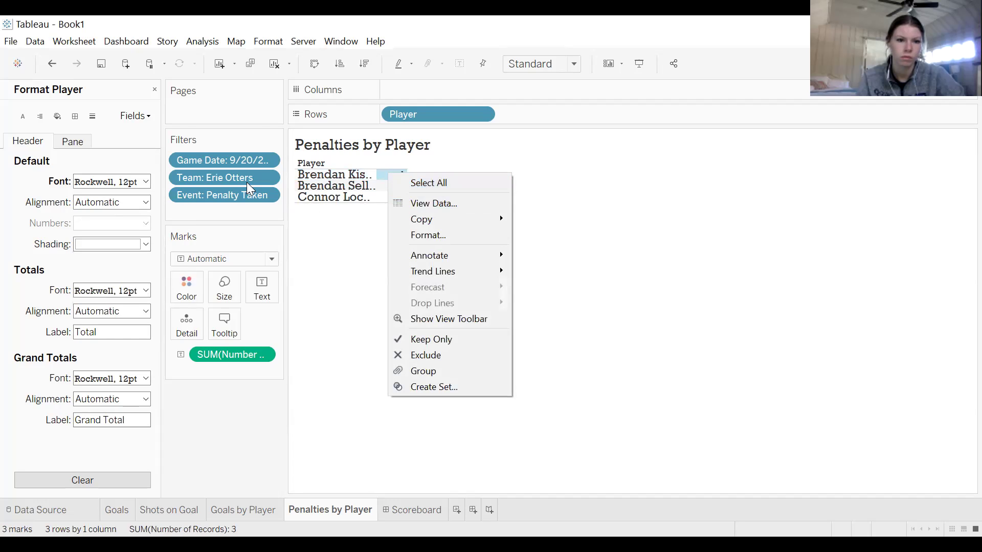
pyautogui.click(137, 116)
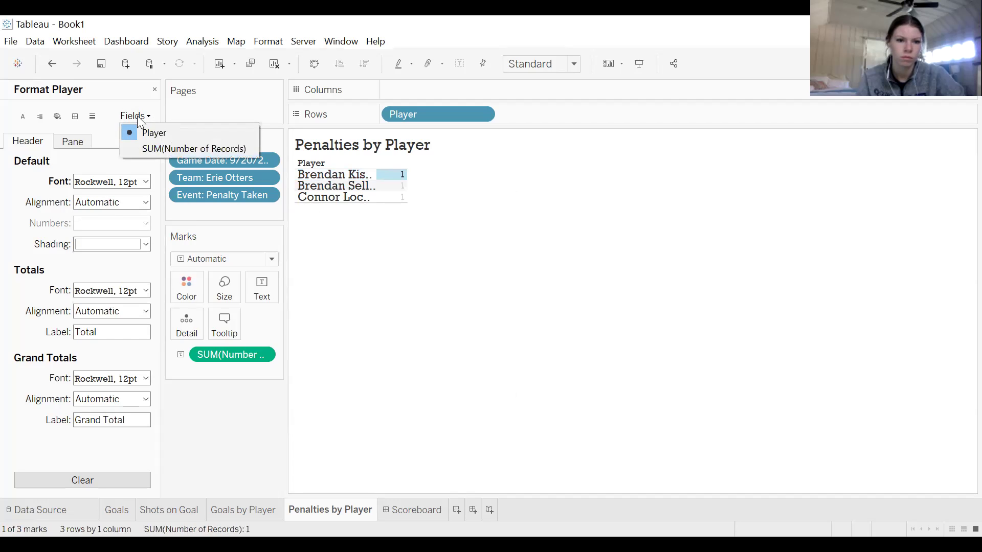
pyautogui.click(155, 149)
pyautogui.click(134, 180)
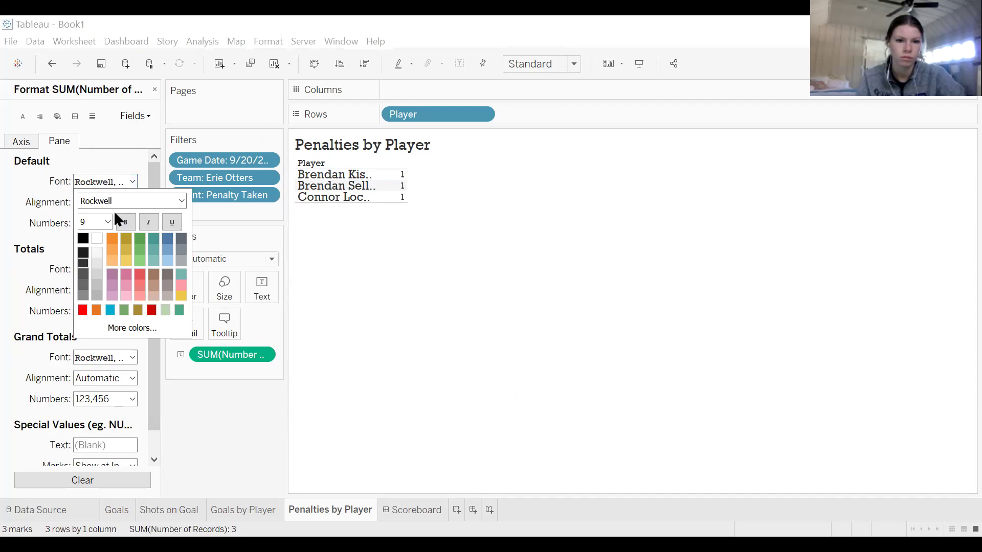
pyautogui.click(109, 221)
pyautogui.click(101, 258)
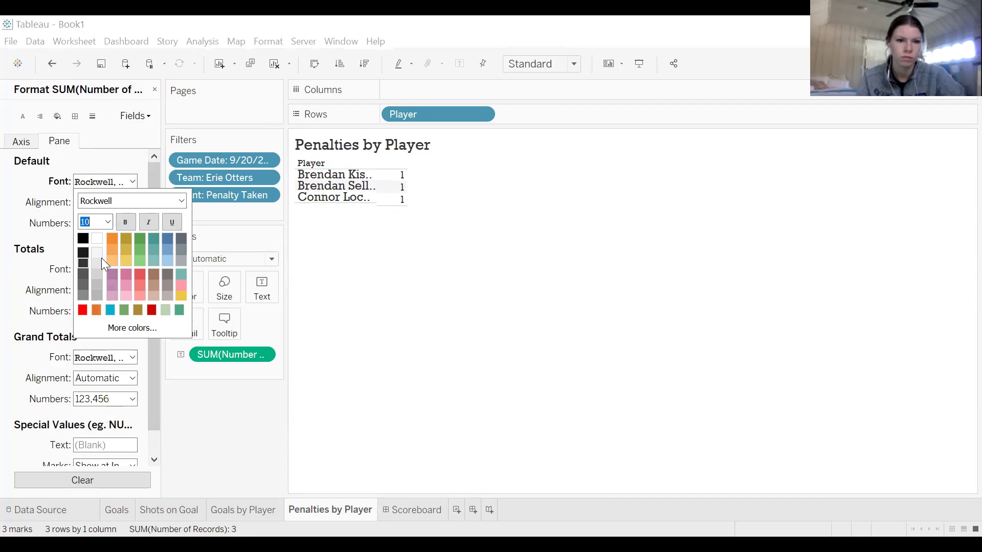
pyautogui.click(366, 519)
pyautogui.click(412, 508)
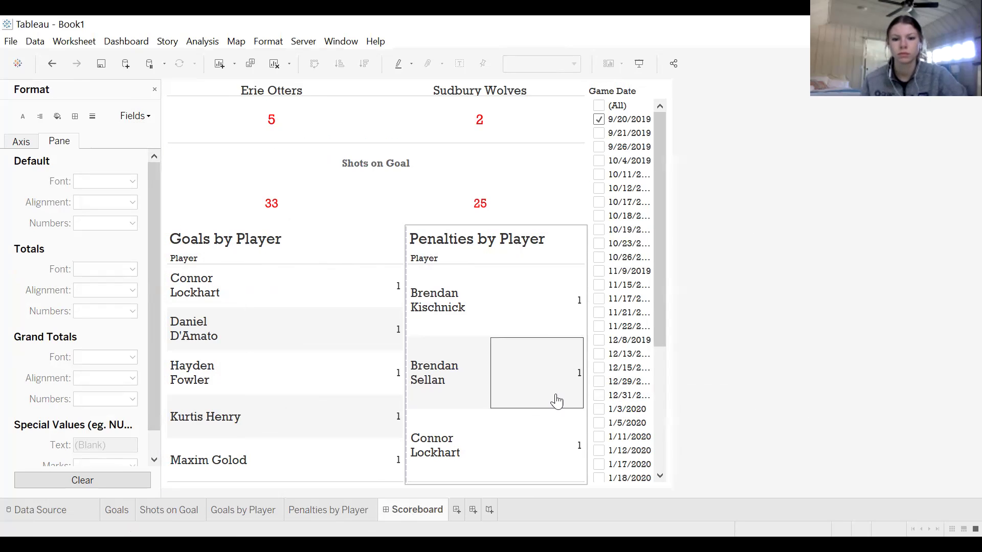
pyautogui.moveTo(535, 388)
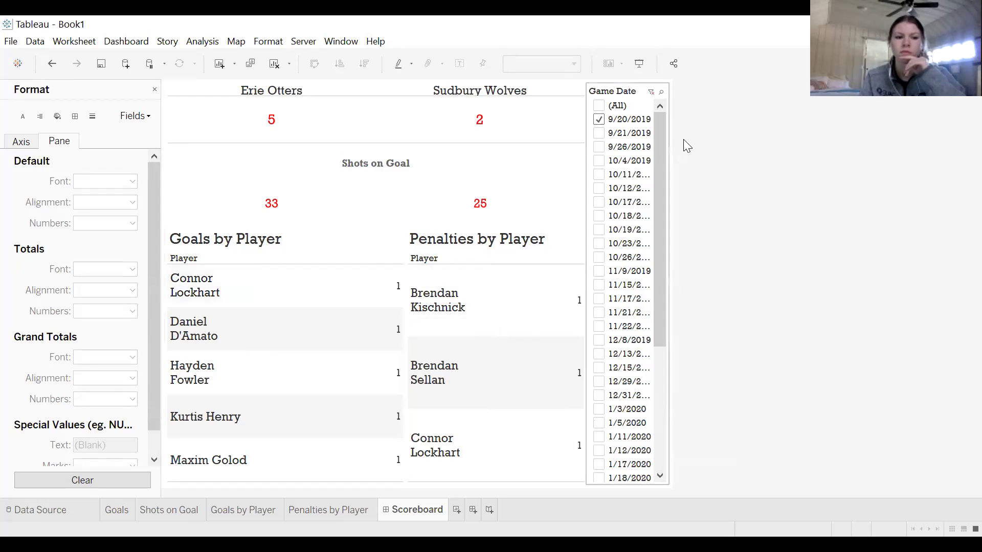
pyautogui.click(155, 89)
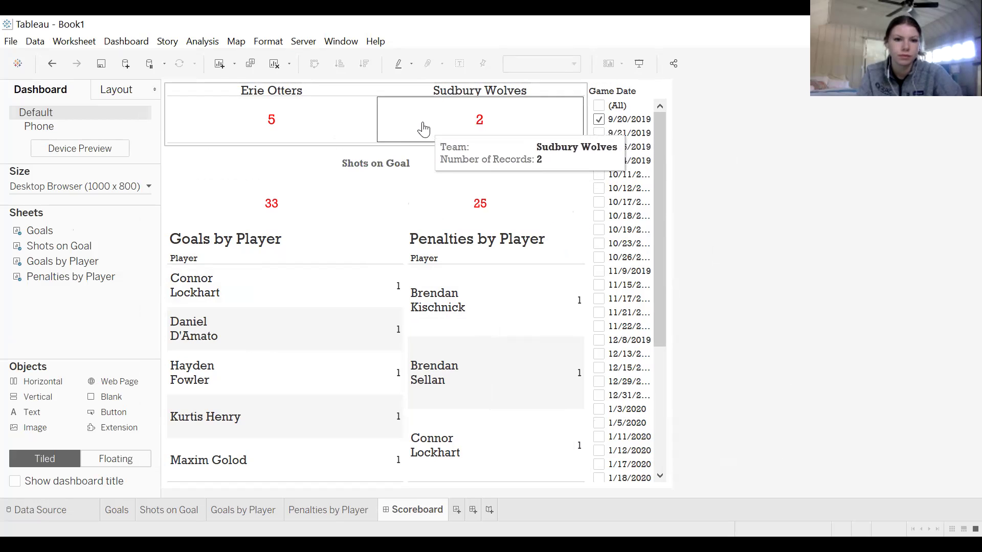
pyautogui.moveTo(99, 236)
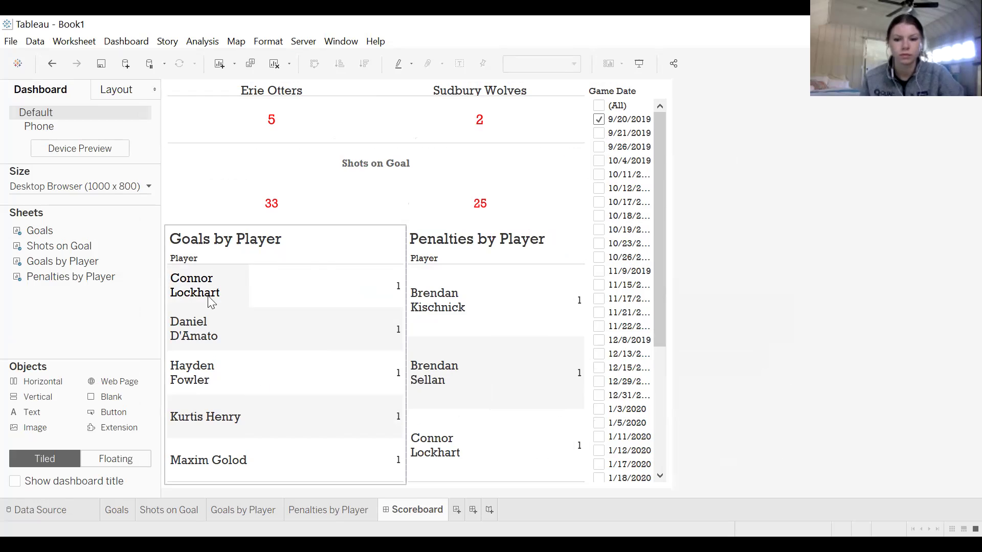
pyautogui.moveTo(262, 292)
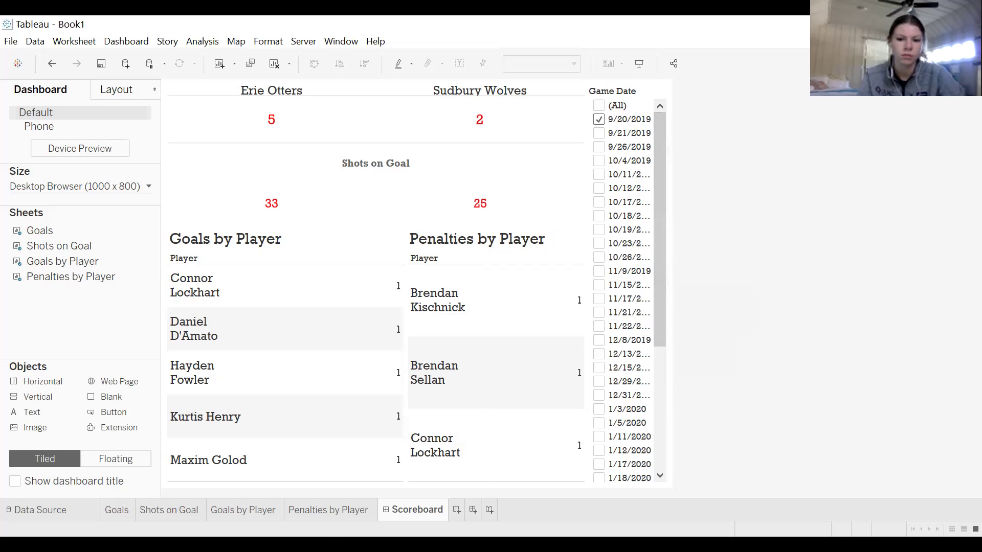
# Examine the filters on the Penalties by Player, Goals by Player, Shots on Goal and Goals worksheets and return to the Scoreboard dashboard.
pyautogui.click(319, 511)
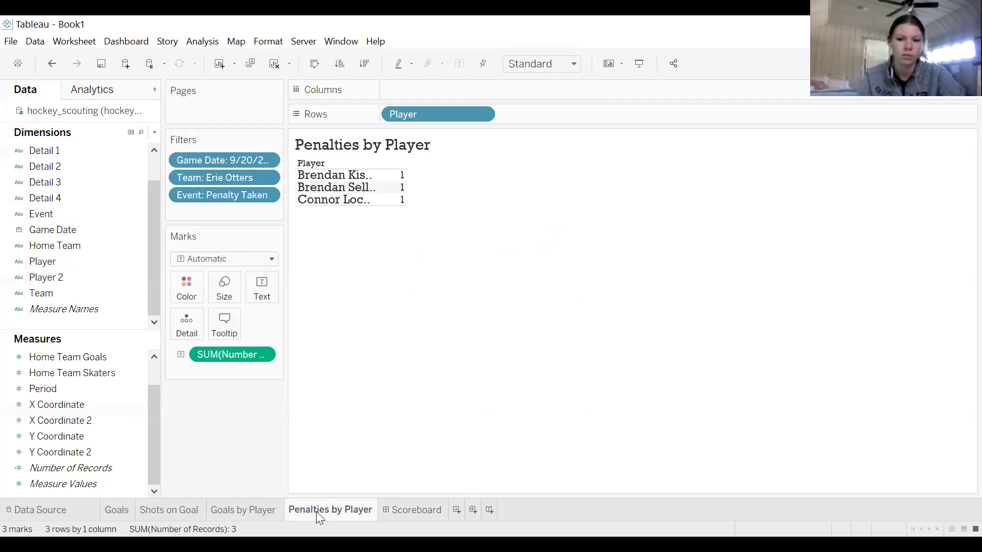
pyautogui.click(271, 510)
pyautogui.click(156, 511)
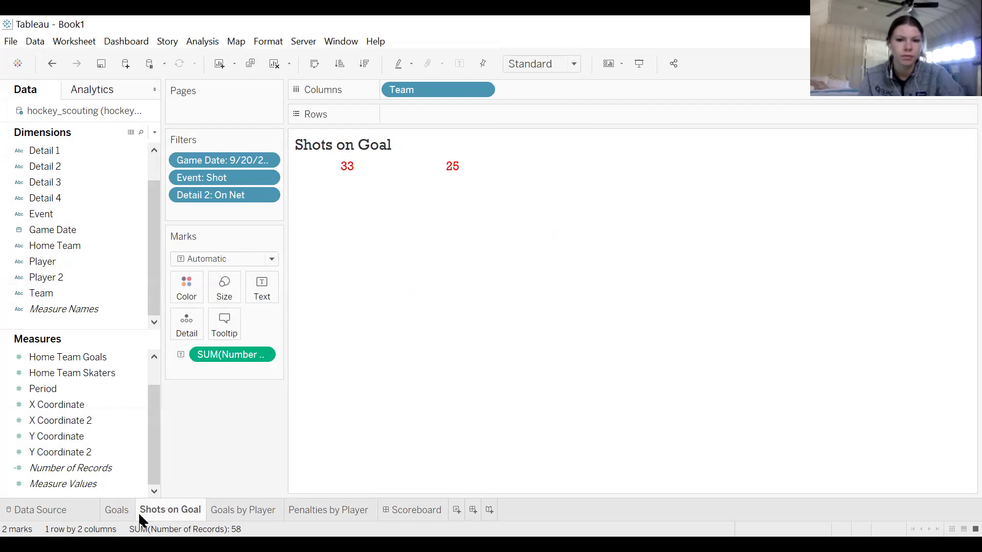
pyautogui.click(106, 517)
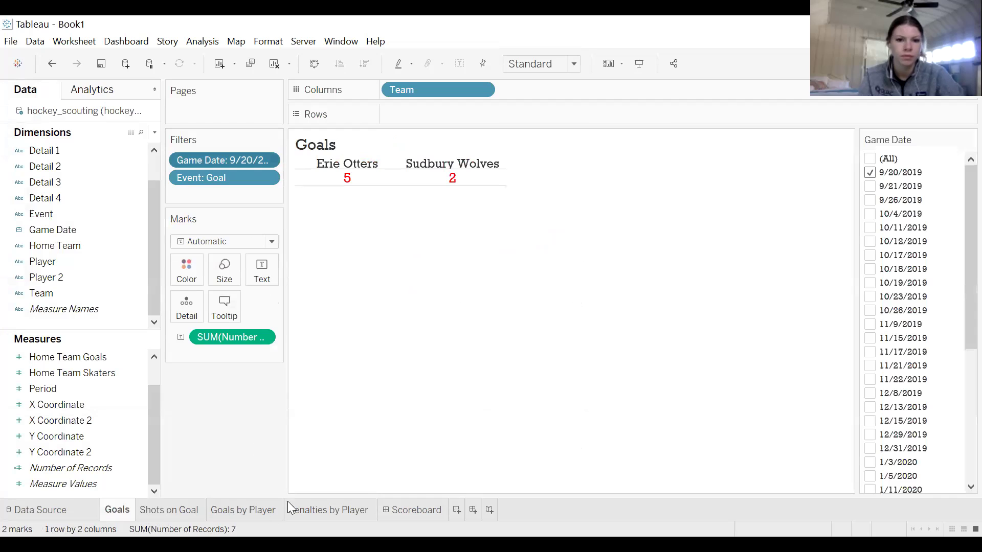
pyautogui.click(324, 514)
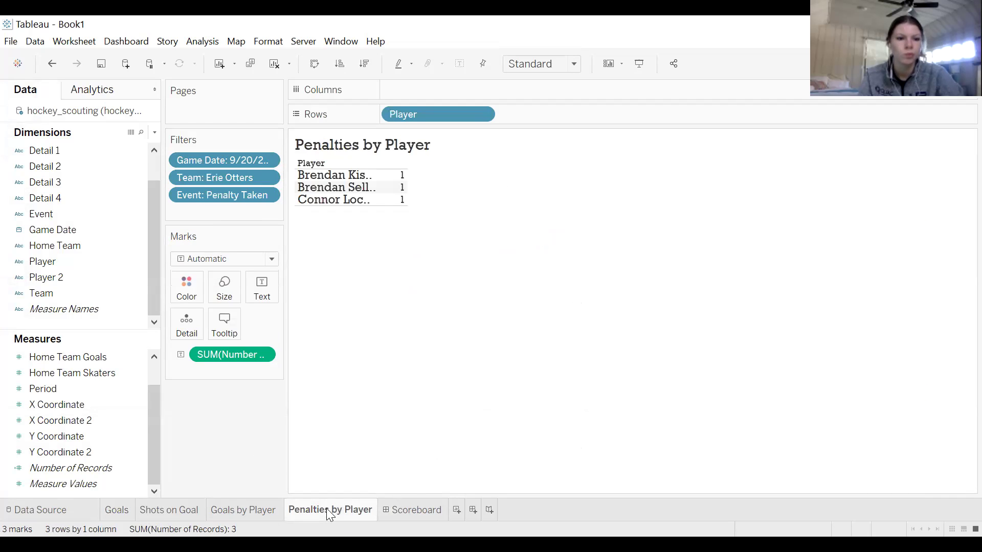
pyautogui.click(415, 510)
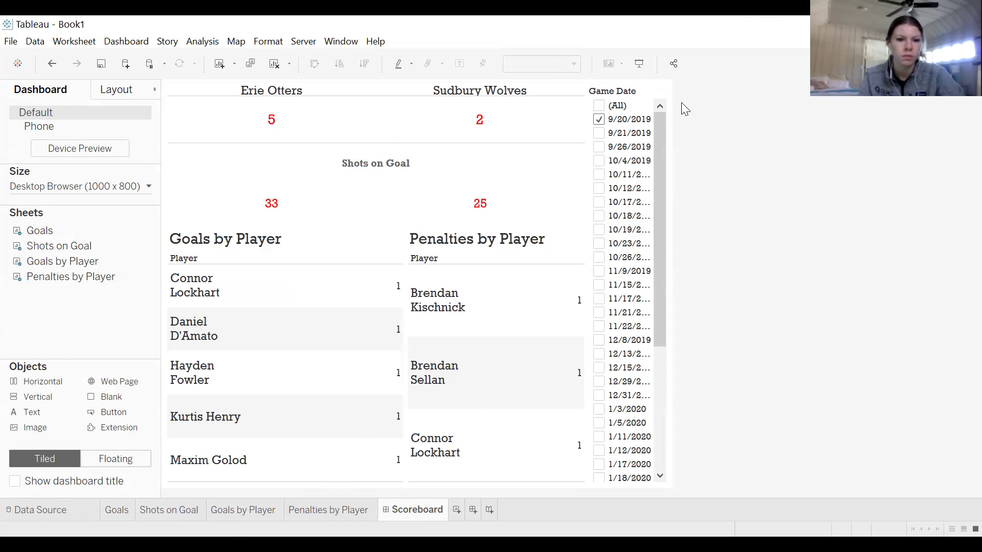
# Apply the dashboard's Game Date filter to all worksheets using related data sources.
pyautogui.click(628, 99)
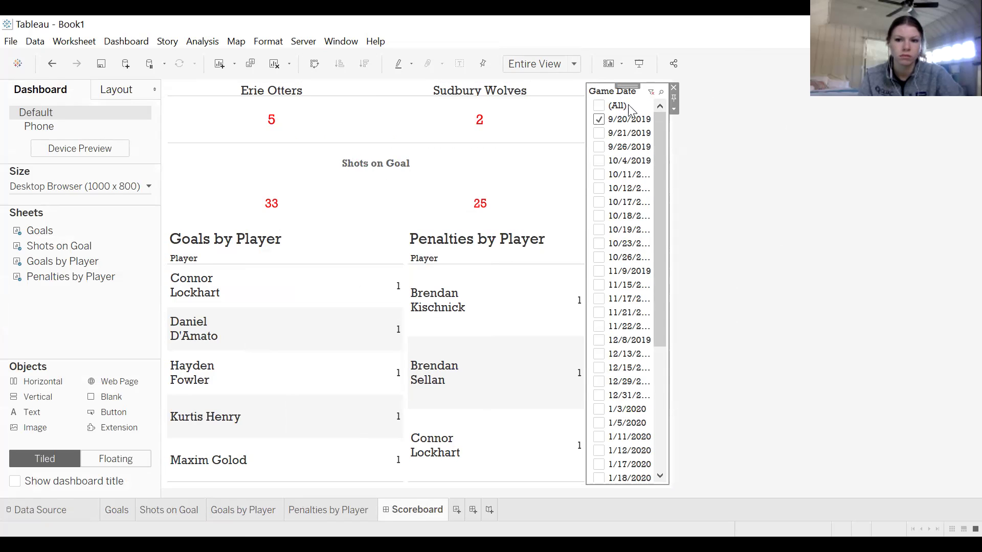
pyautogui.click(674, 109)
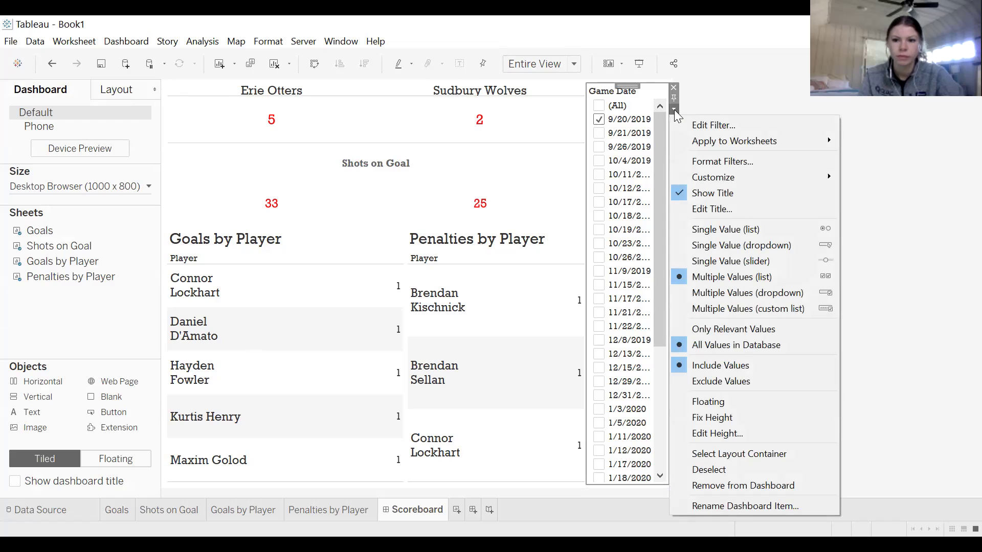
pyautogui.moveTo(702, 142)
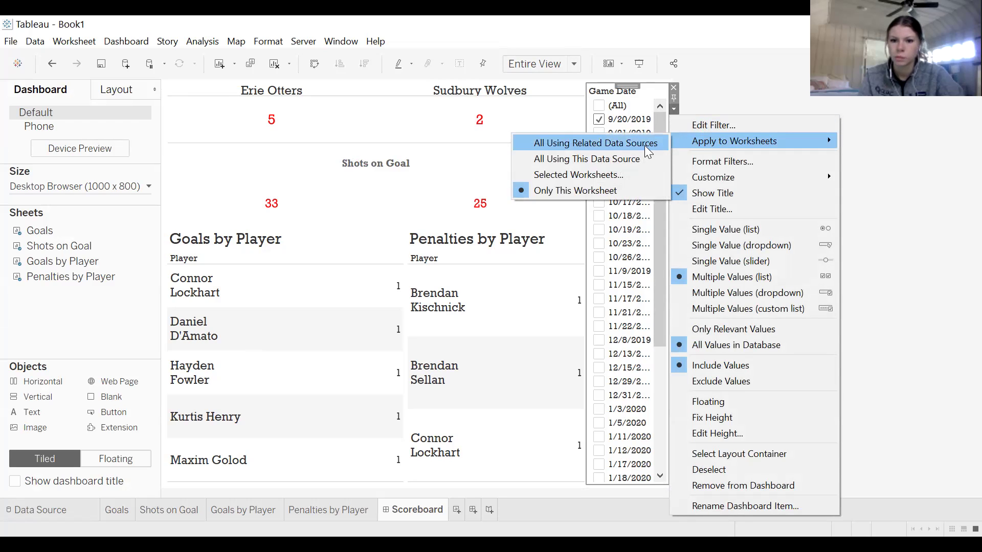
pyautogui.click(598, 145)
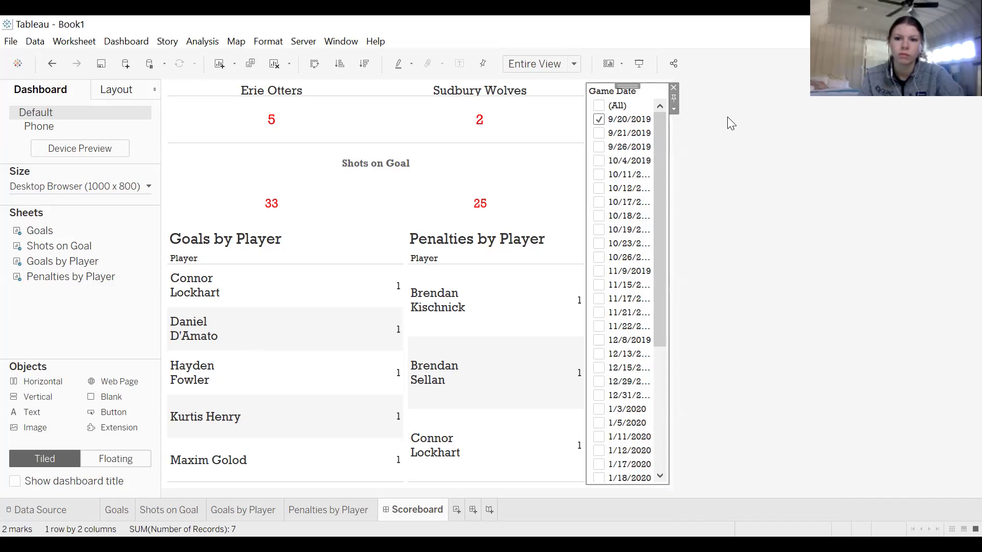
# Switch the Game Date filter from 9/20/2019 to 9/26/2019 and look through the remaining game dates.
pyautogui.click(599, 120)
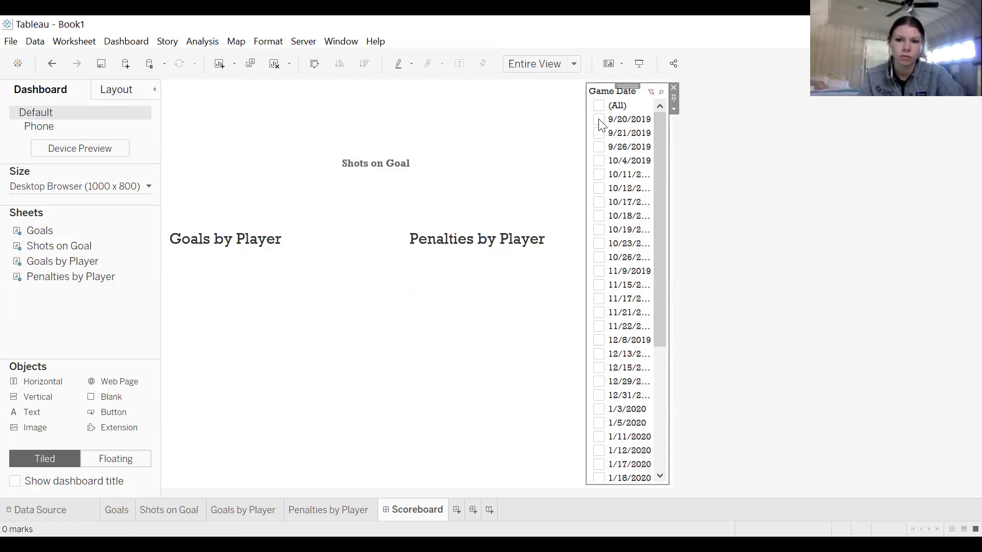
pyautogui.click(599, 147)
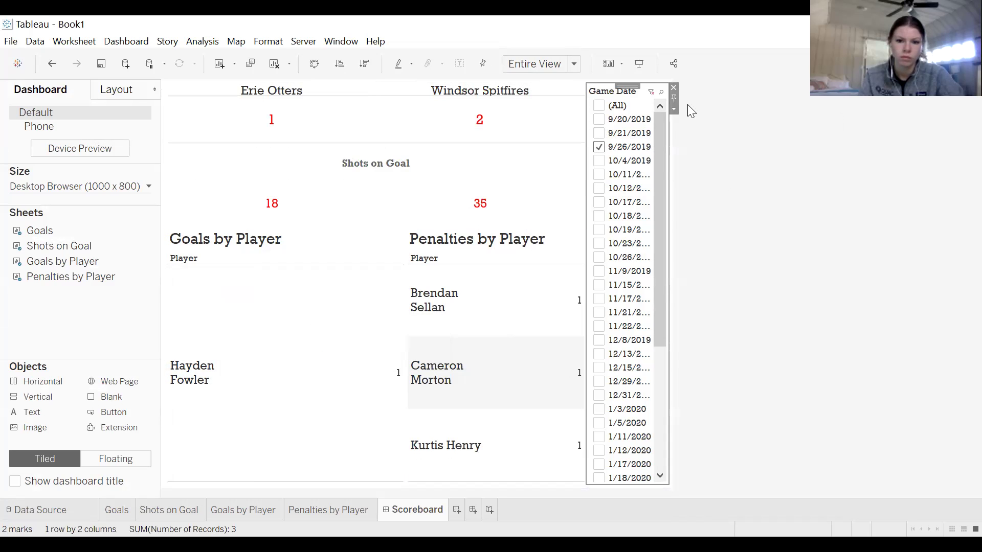
pyautogui.click(719, 103)
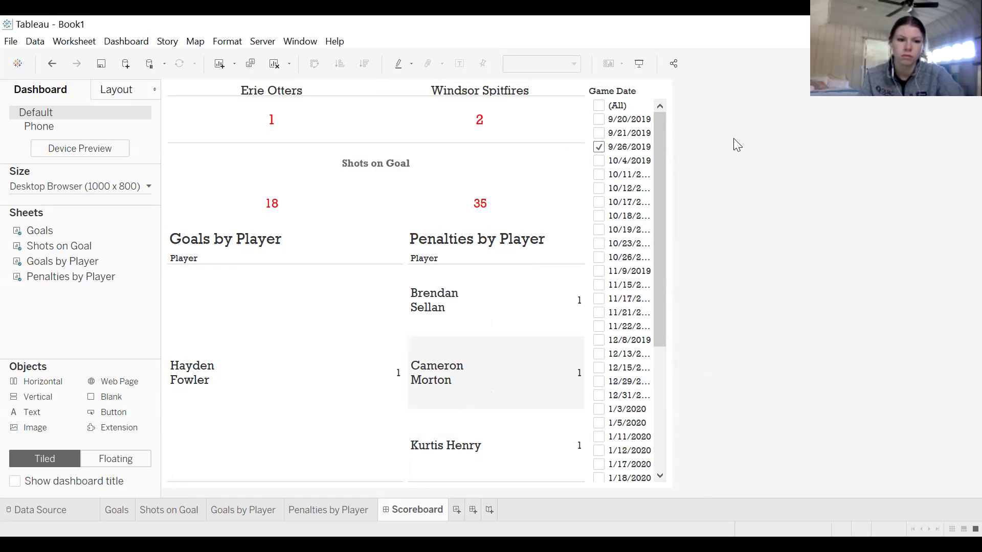
pyautogui.scroll(-5, 622, 176)
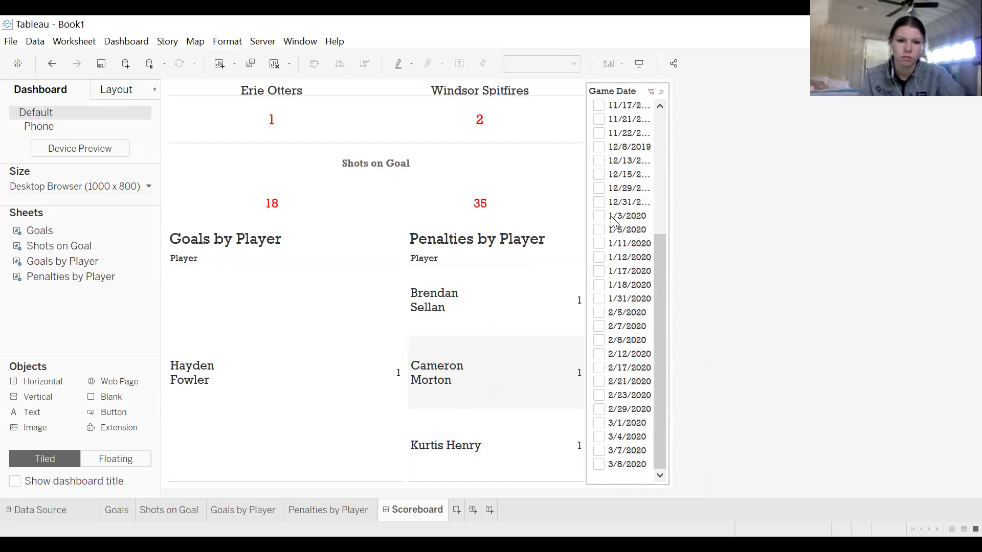
# Set the Scoreboard dashboard's default shading to light gray.
pyautogui.moveTo(363, 373)
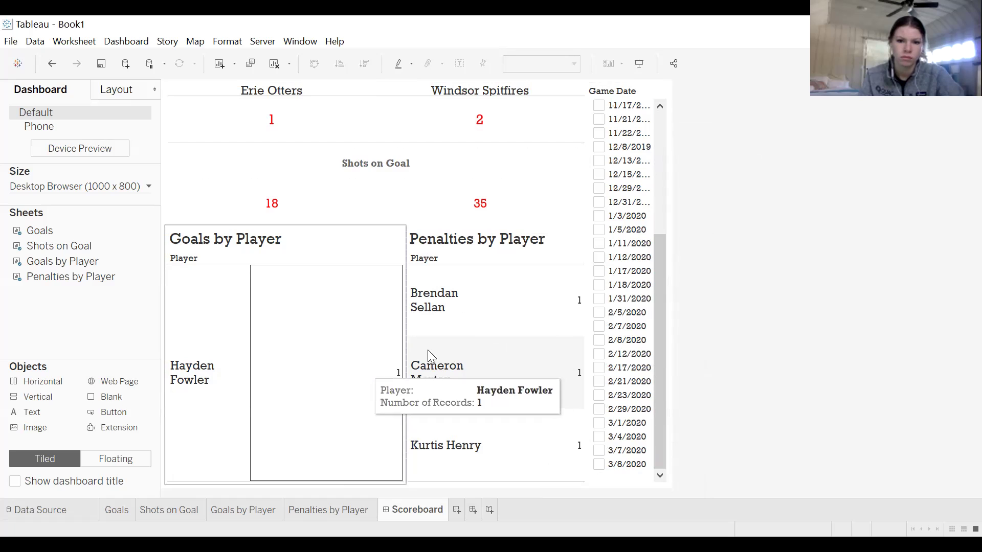
pyautogui.scroll(5, 656, 309)
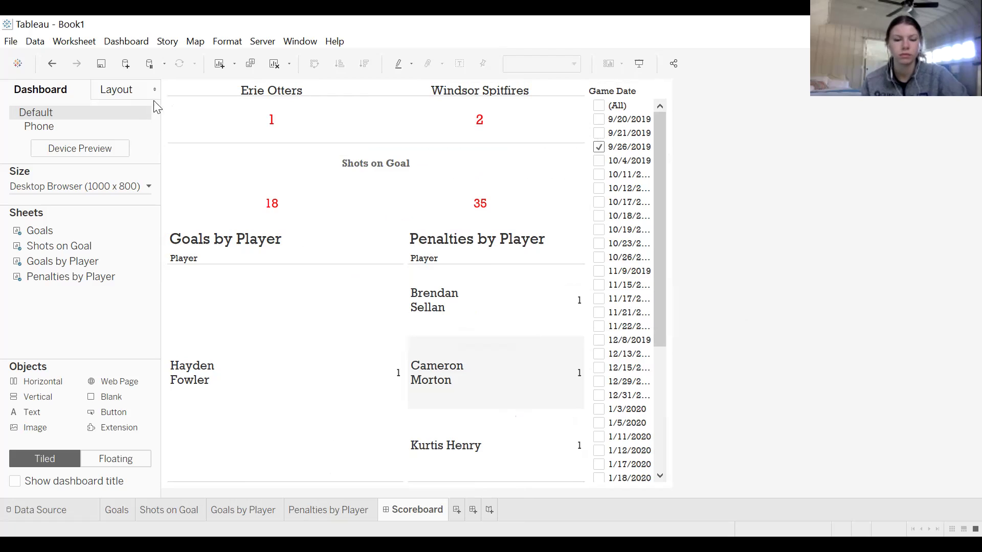
pyautogui.click(228, 42)
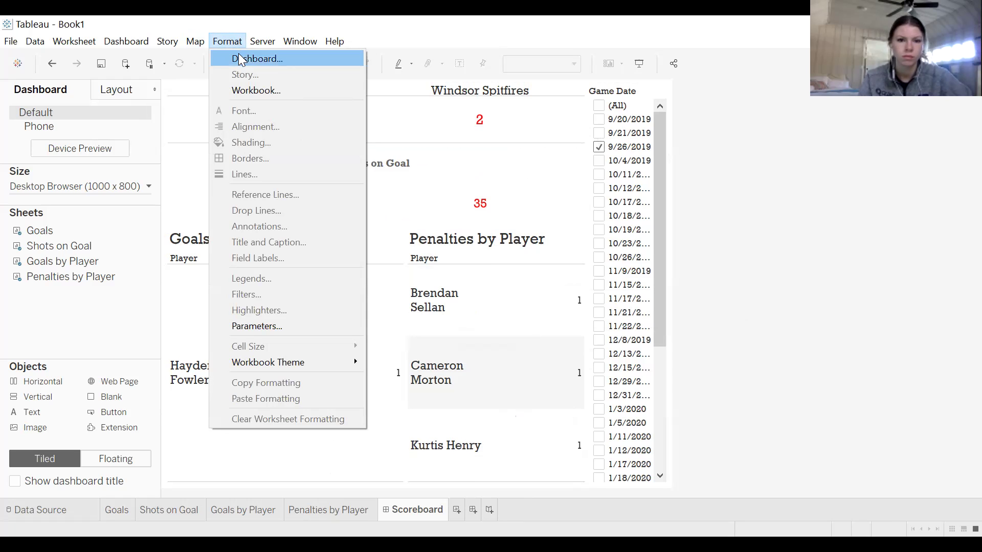
pyautogui.click(240, 58)
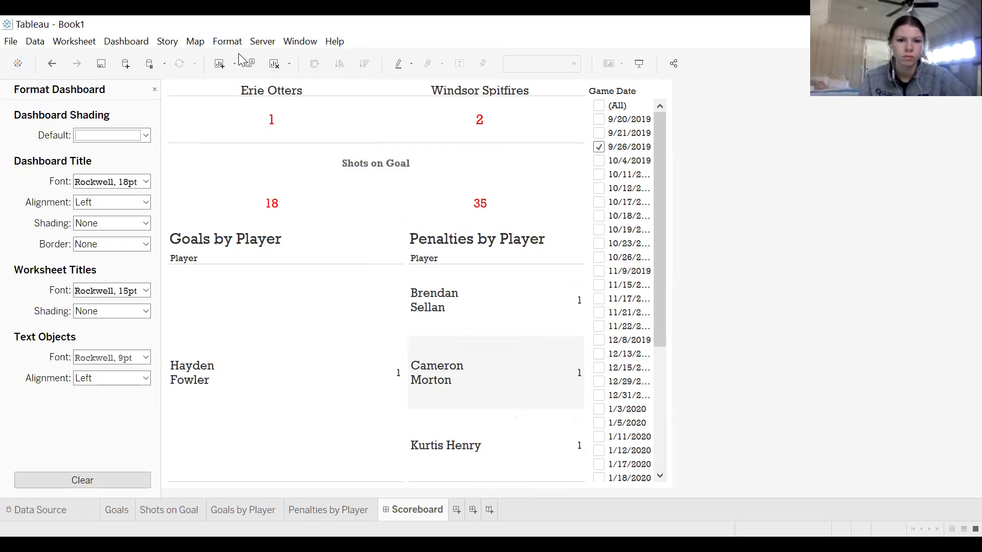
pyautogui.click(146, 135)
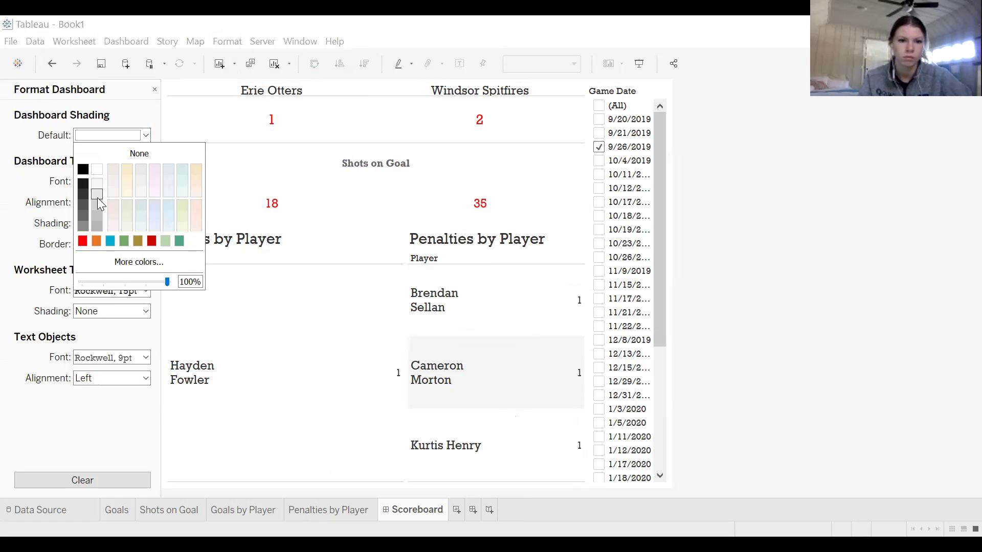
pyautogui.click(97, 198)
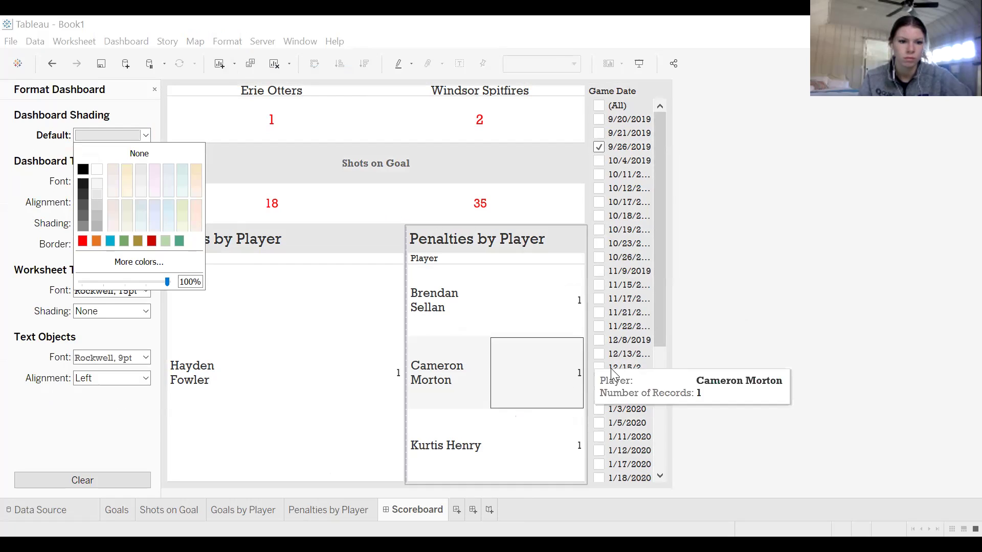
pyautogui.click(732, 357)
# Look over the workbook-wide font and line formatting options and close them without changes.
pyautogui.moveTo(269, 311)
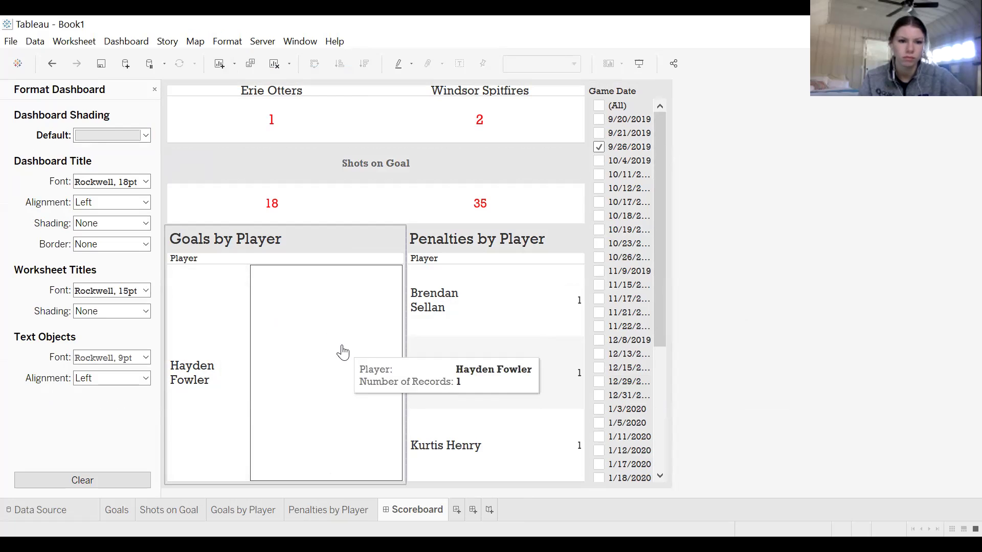
pyautogui.moveTo(294, 342)
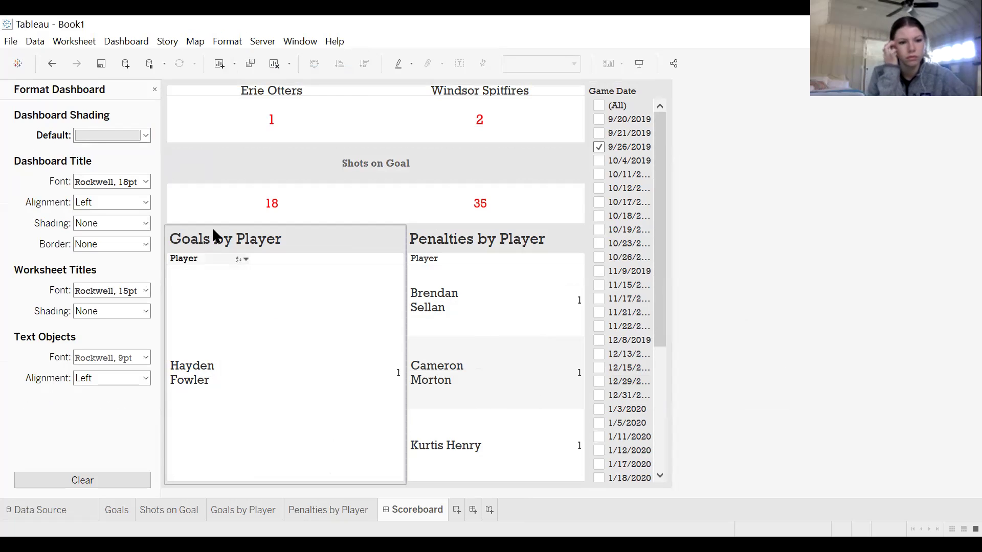
pyautogui.click(227, 41)
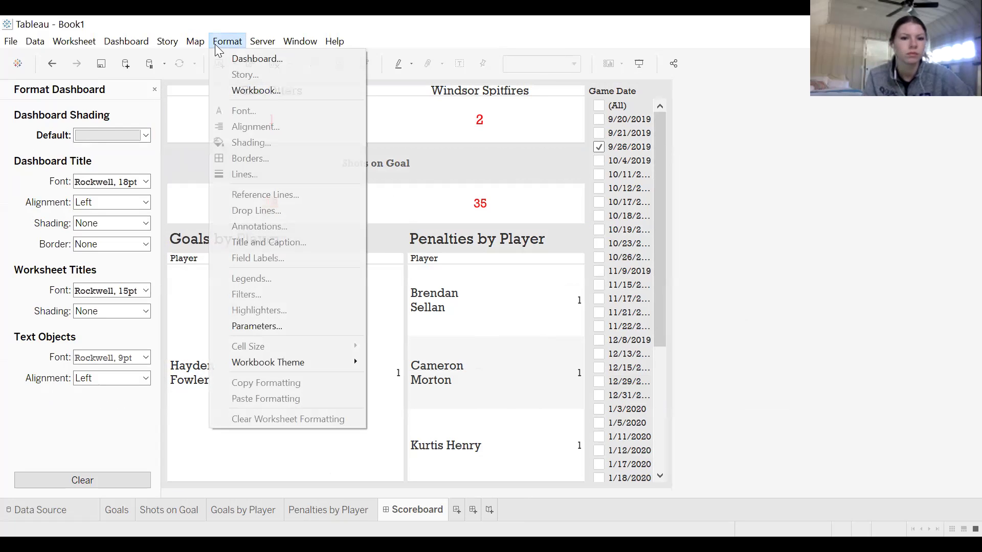
pyautogui.click(245, 91)
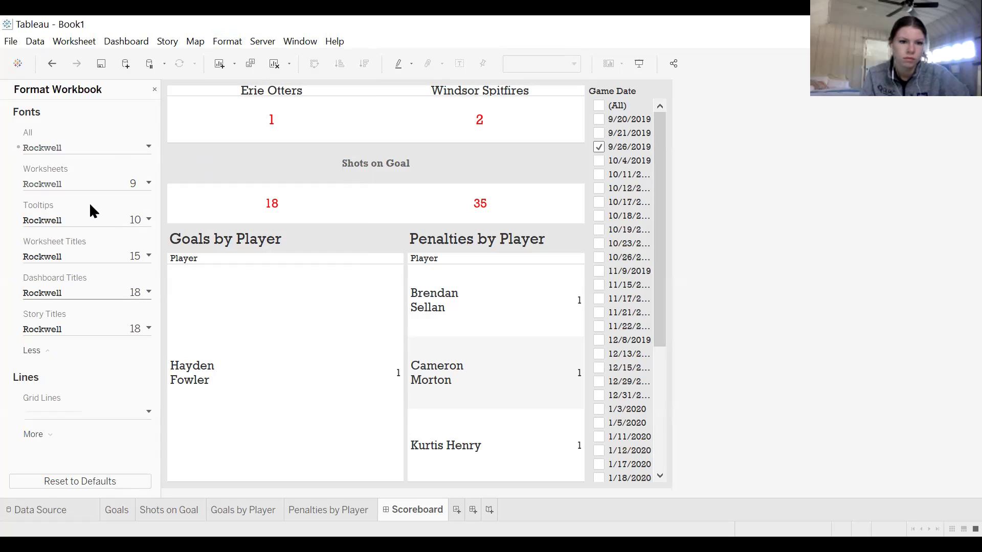
pyautogui.click(154, 90)
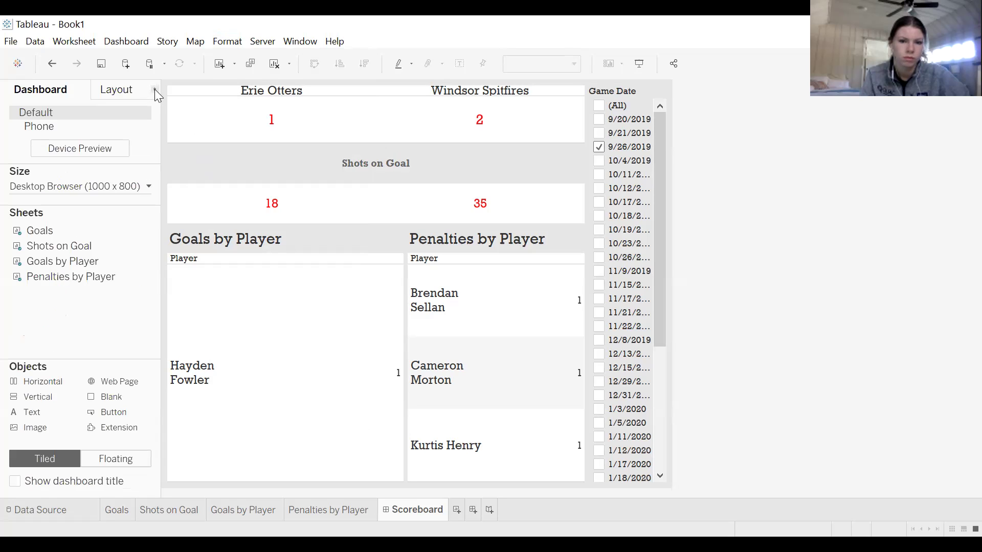
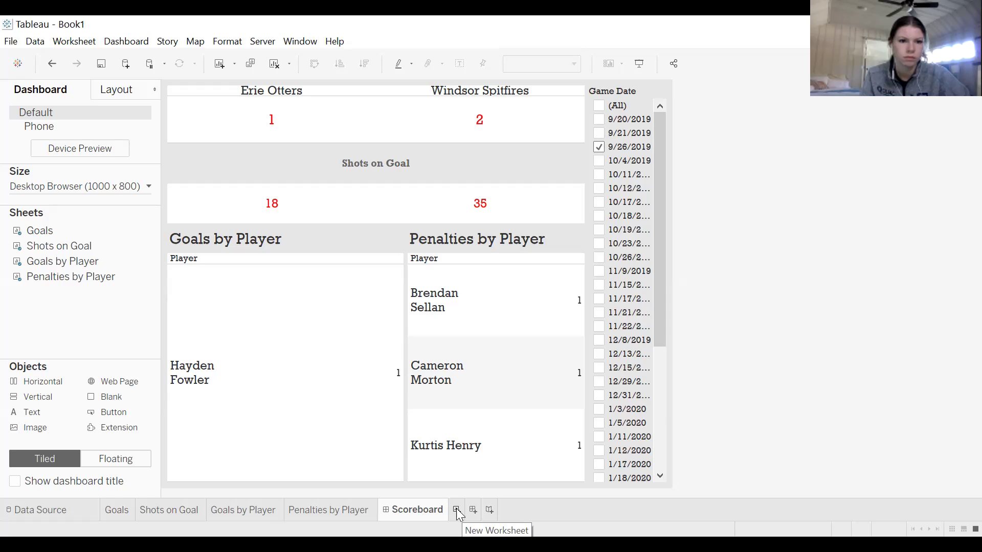
# Create a new worksheet after the Scoreboard dashboard and name it "Rink - Shots".
pyautogui.click(456, 510)
pyautogui.doubleClick(466, 509)
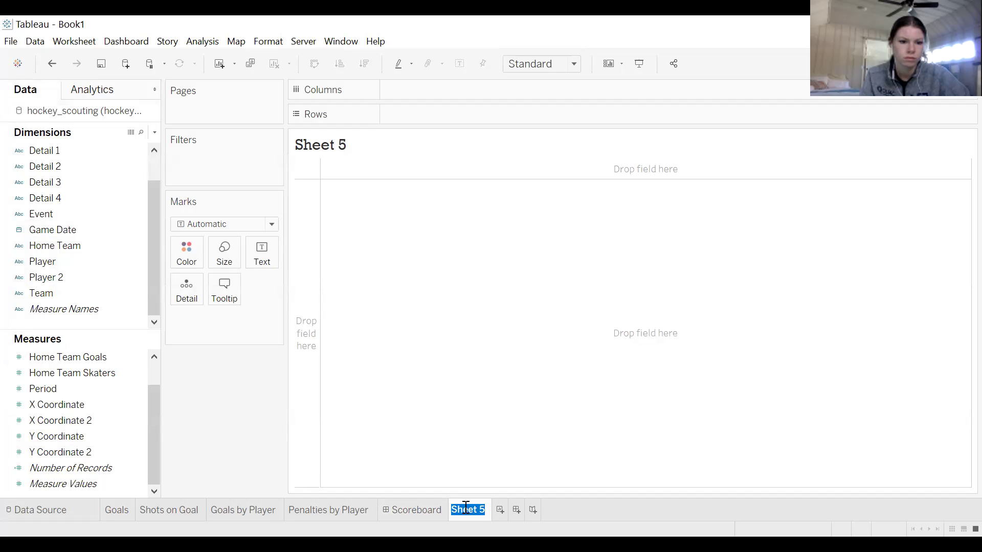
pyautogui.write('R')
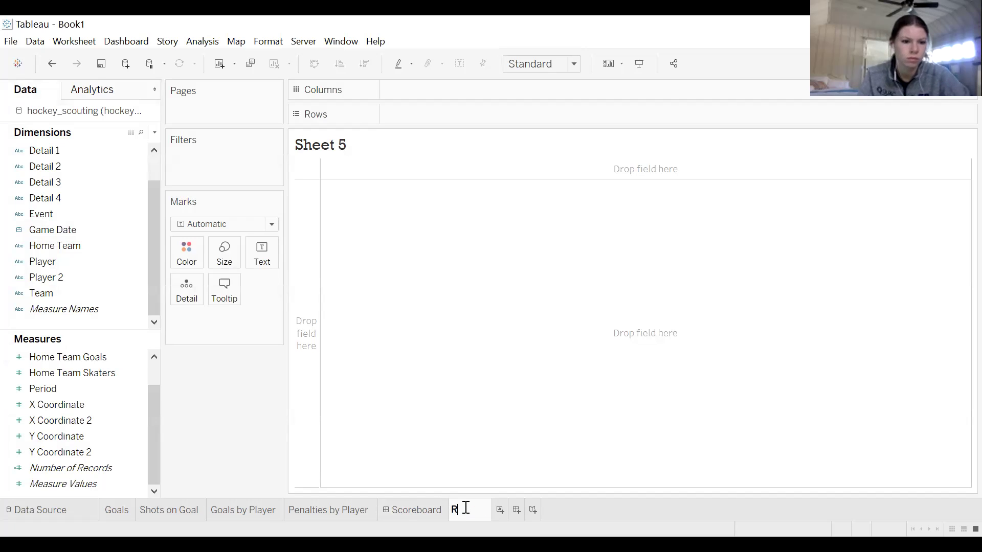
pyautogui.write('ink - ')
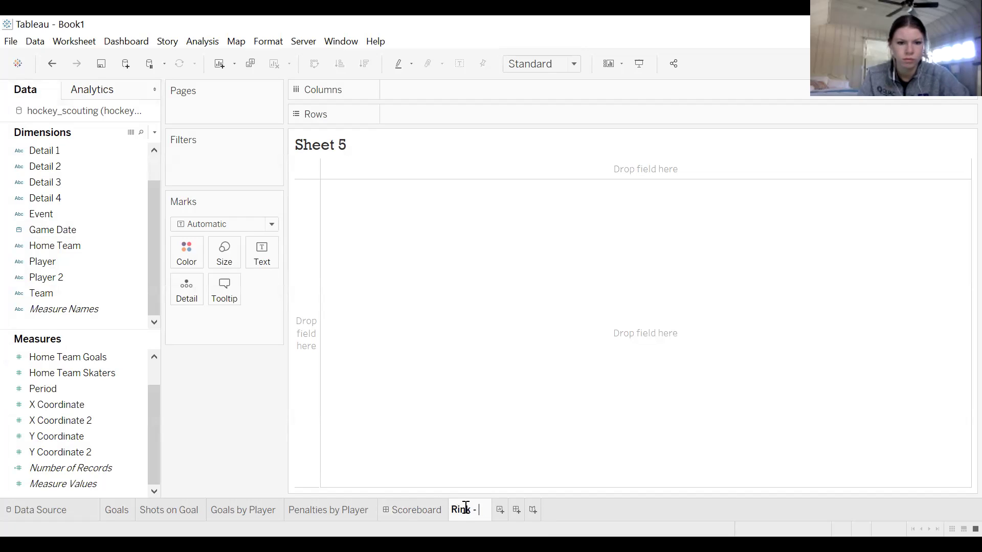
pyautogui.write('Shots')
pyautogui.press('Return')
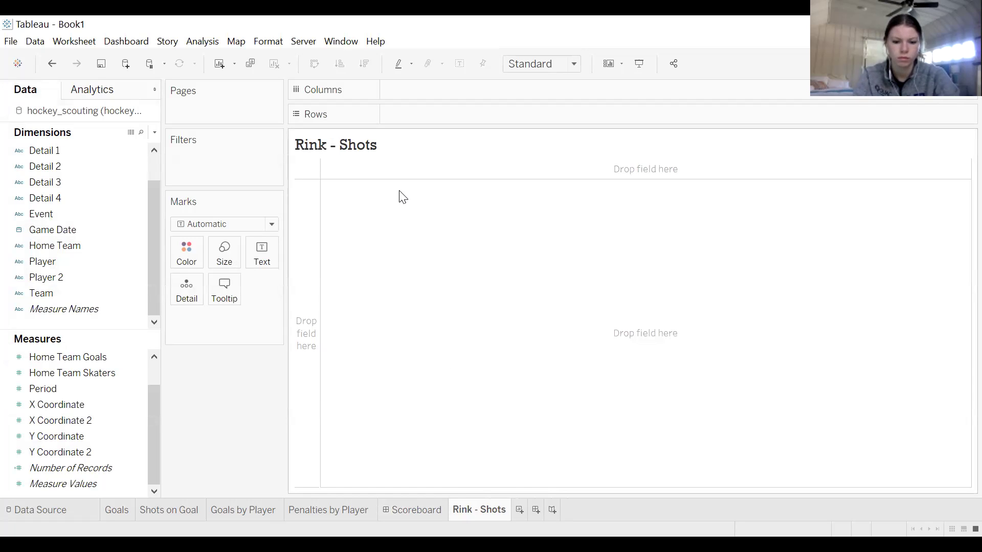
# Start a new background image for the hockey_scouting data source, using the hockey_rink picture from the Downloads folder.
pyautogui.click(238, 48)
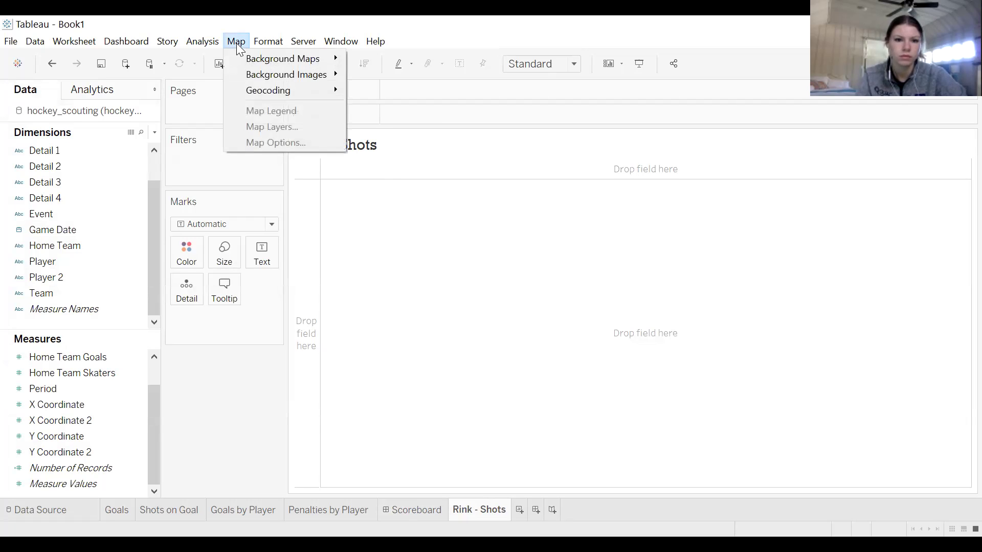
pyautogui.moveTo(242, 56)
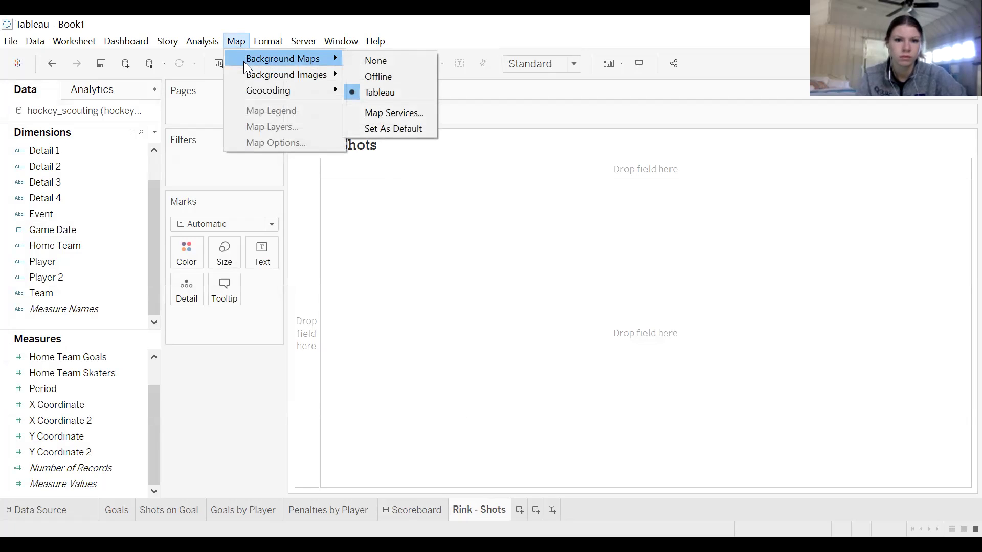
pyautogui.moveTo(279, 76)
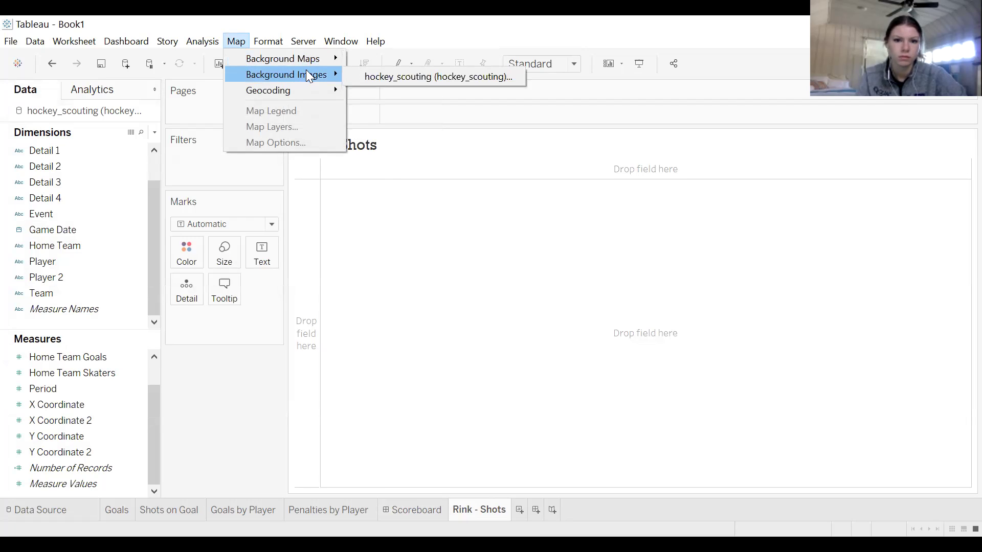
pyautogui.click(394, 78)
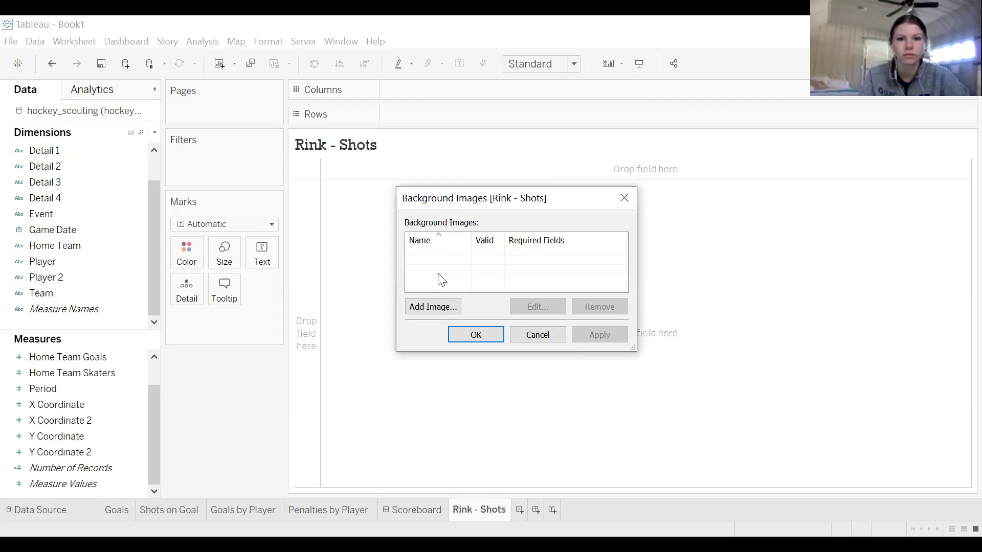
pyautogui.click(432, 306)
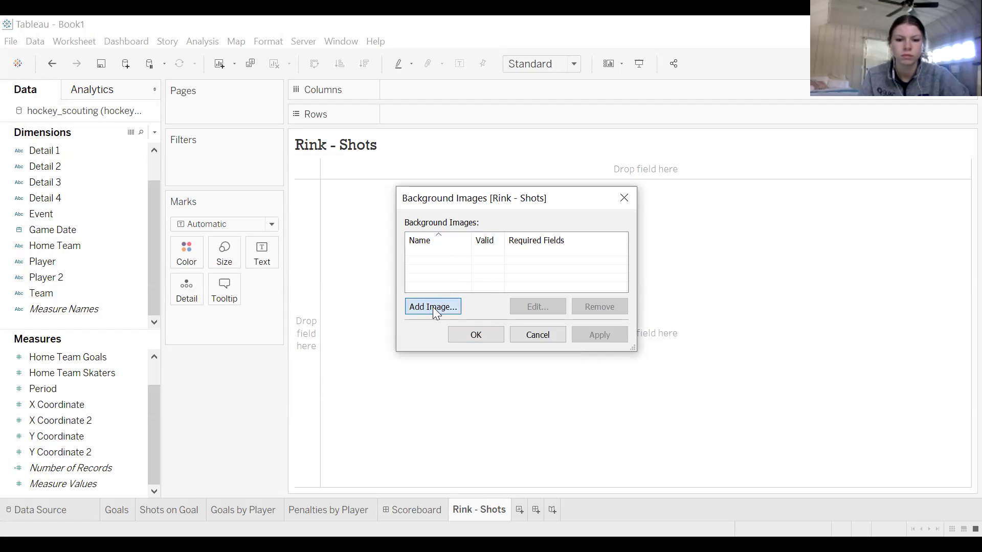
pyautogui.click(604, 199)
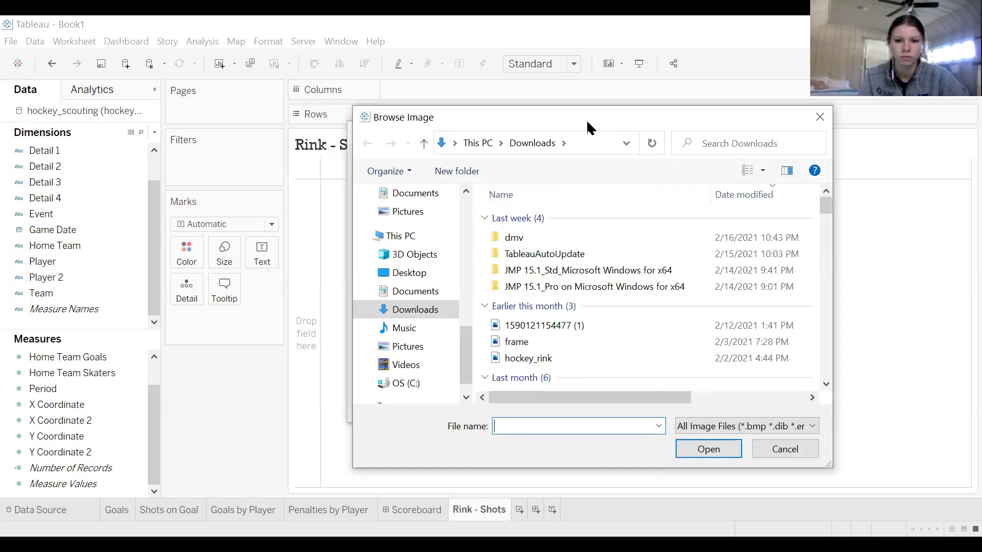
pyautogui.moveTo(588, 128); pyautogui.dragTo(391, 108)
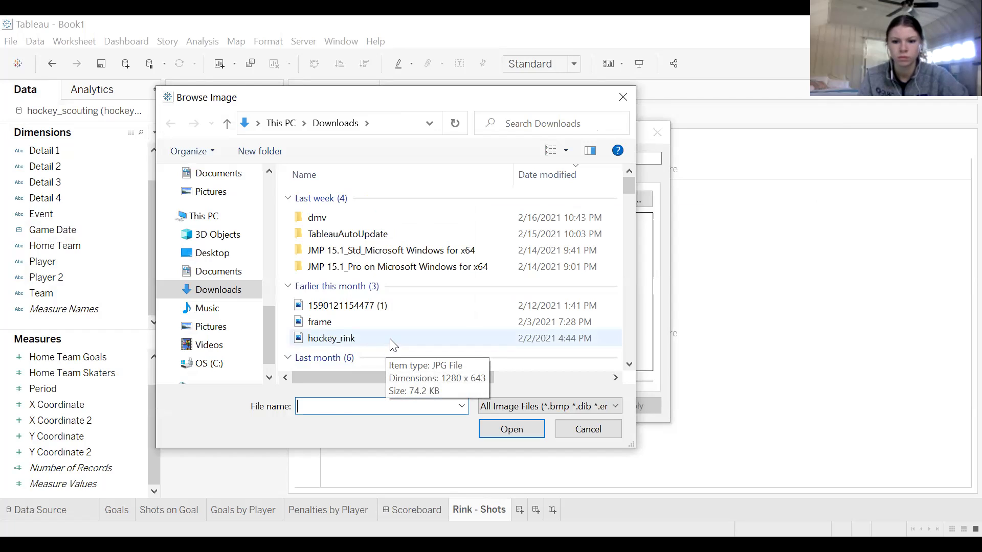
pyautogui.click(390, 339)
pyautogui.doubleClick(390, 339)
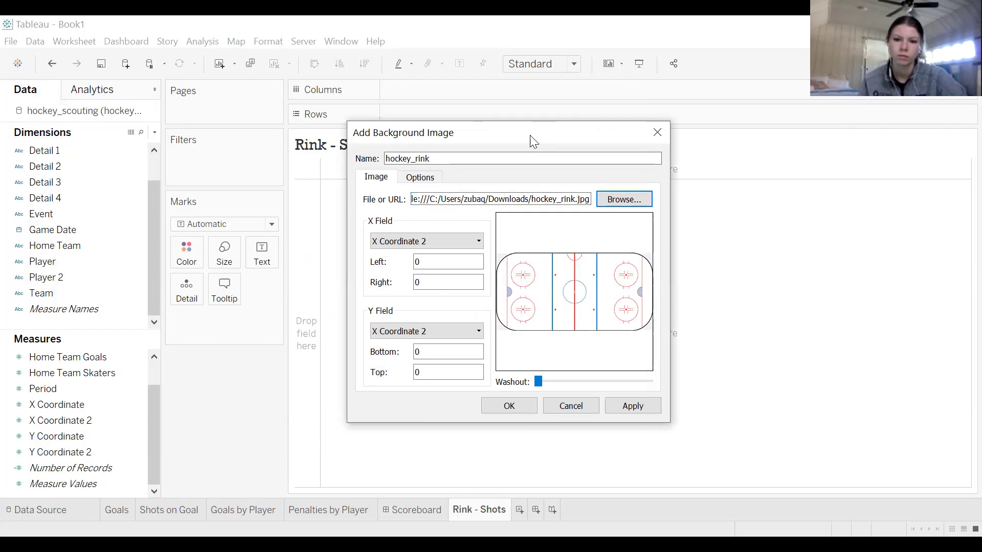
# Assign X Coordinate as the rink image's X field and Y Coordinate as its Y field.
pyautogui.moveTo(534, 142); pyautogui.dragTo(492, 165)
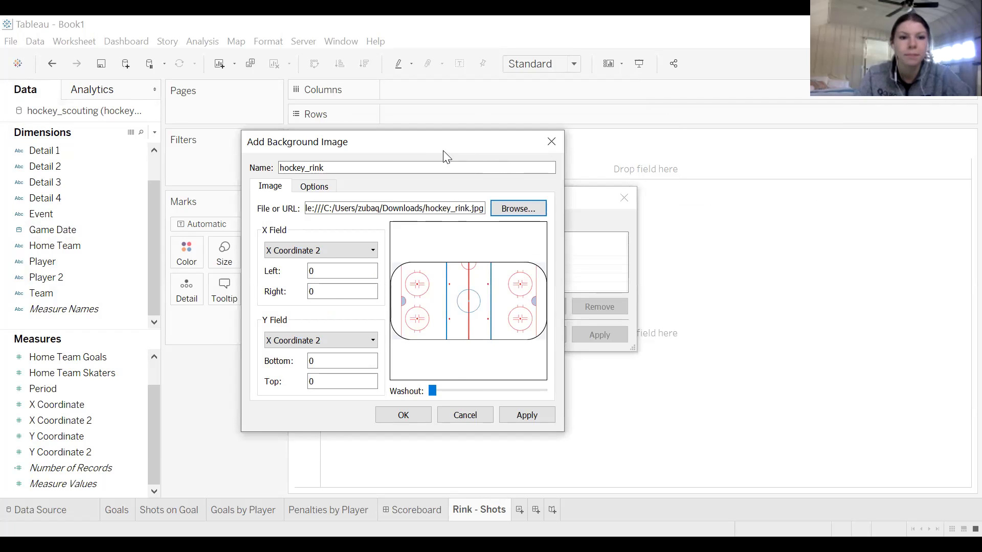
pyautogui.moveTo(443, 150); pyautogui.dragTo(502, 135)
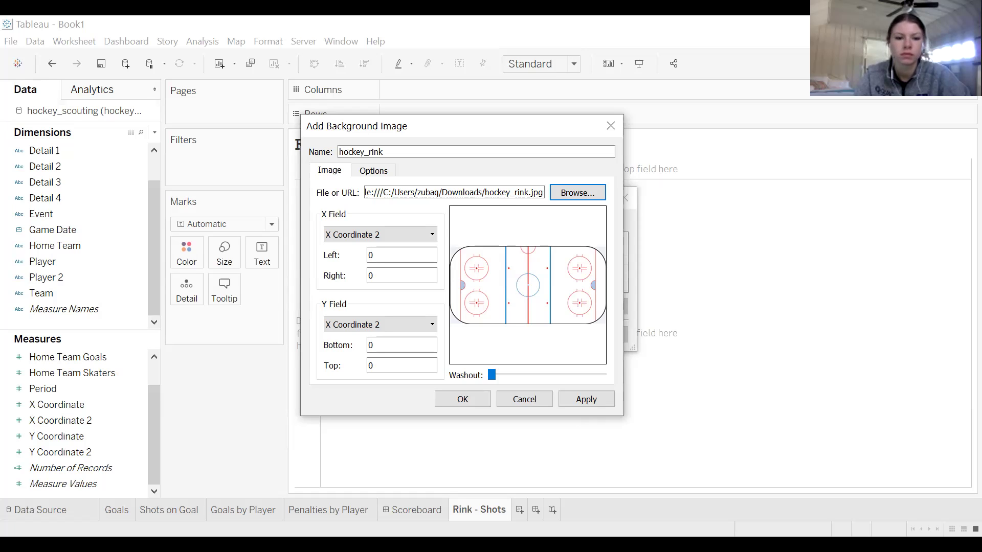
pyautogui.click(410, 233)
pyautogui.click(409, 231)
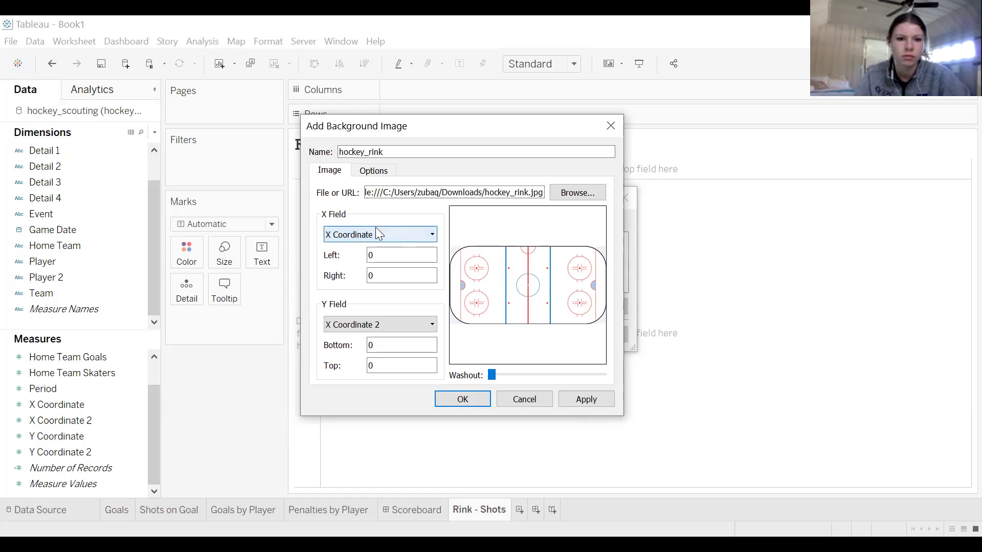
pyautogui.click(381, 234)
pyautogui.click(365, 324)
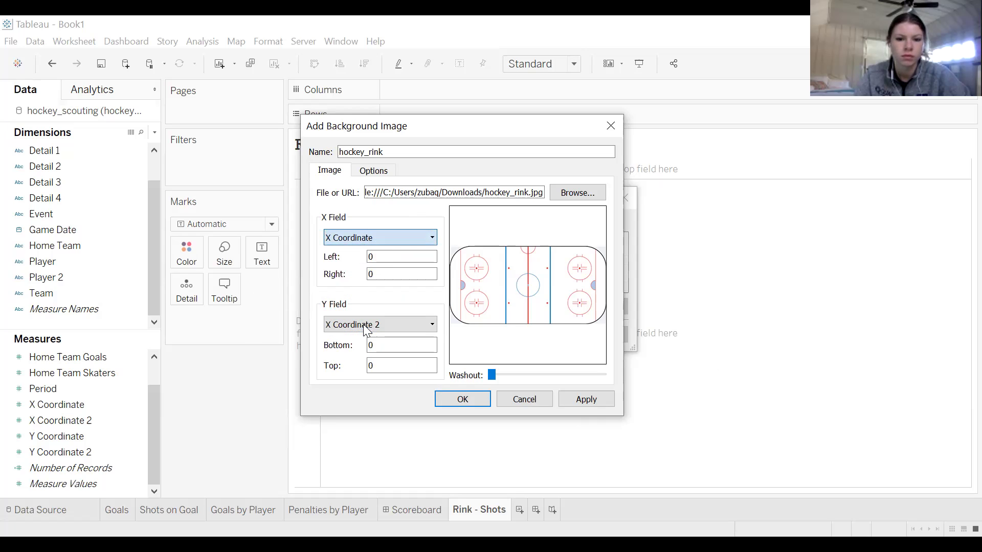
pyautogui.click(356, 329)
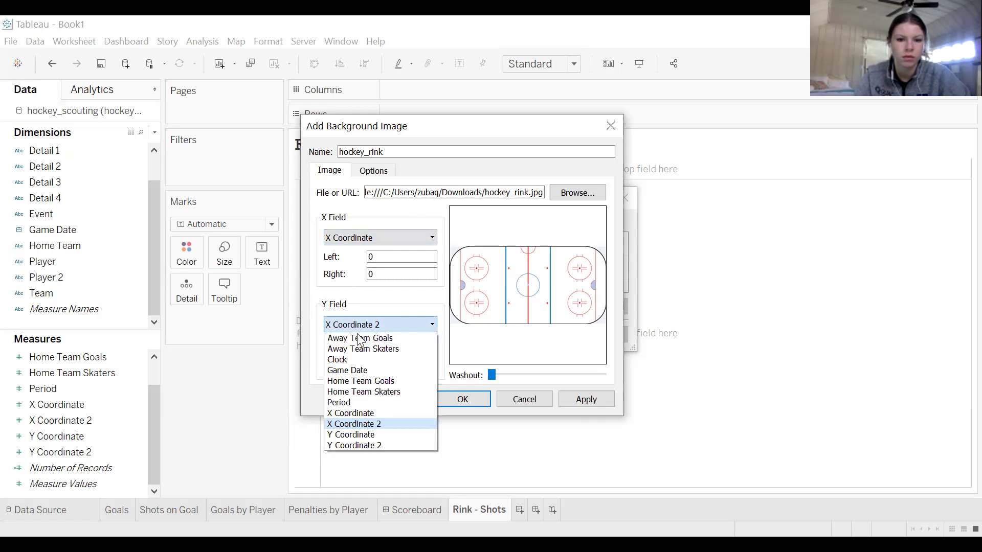
pyautogui.click(361, 435)
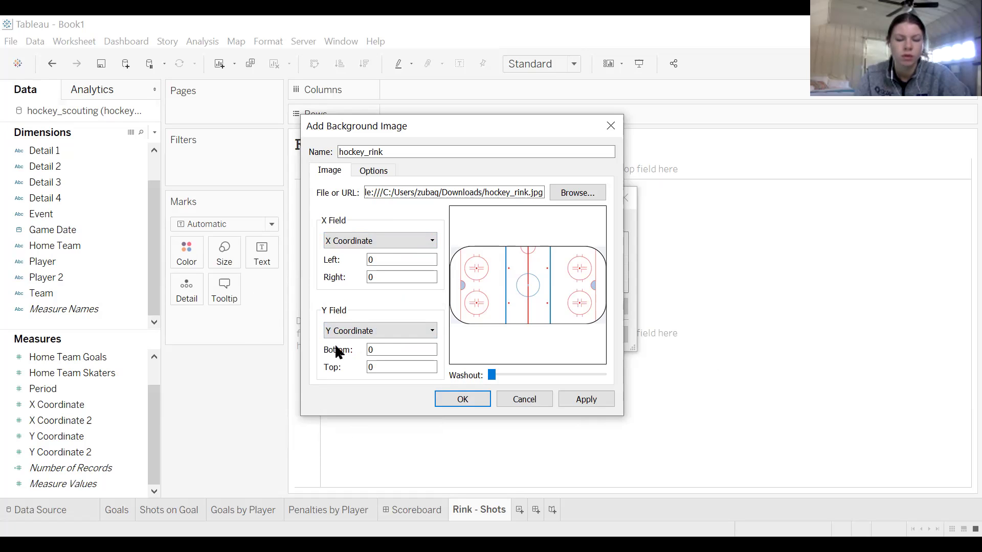
# Set the rink image's extents to 0 through 200 for X and 0 through 85 for Y, keeping the washout at its minimum.
pyautogui.click(374, 259)
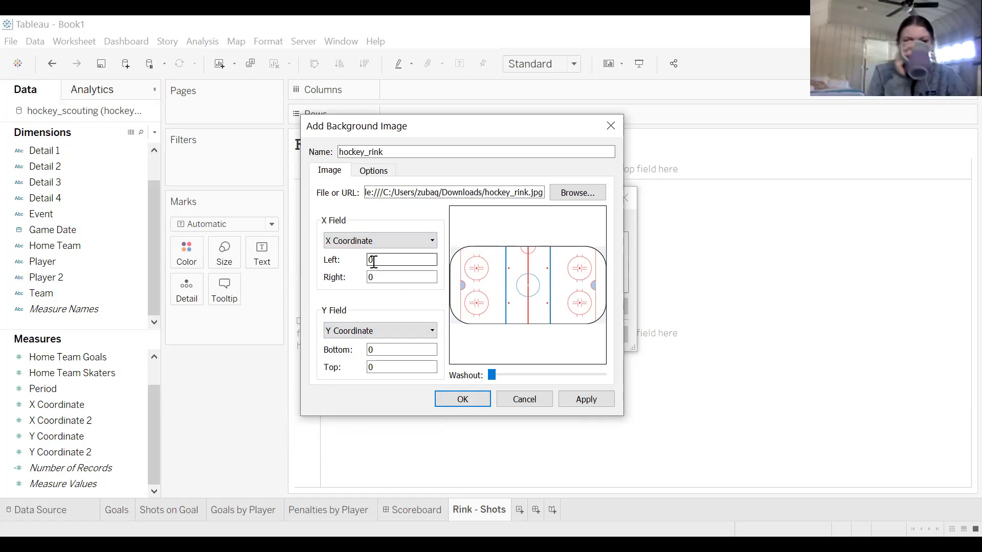
pyautogui.click(376, 276)
pyautogui.press('BackSpace')
pyautogui.write('200')
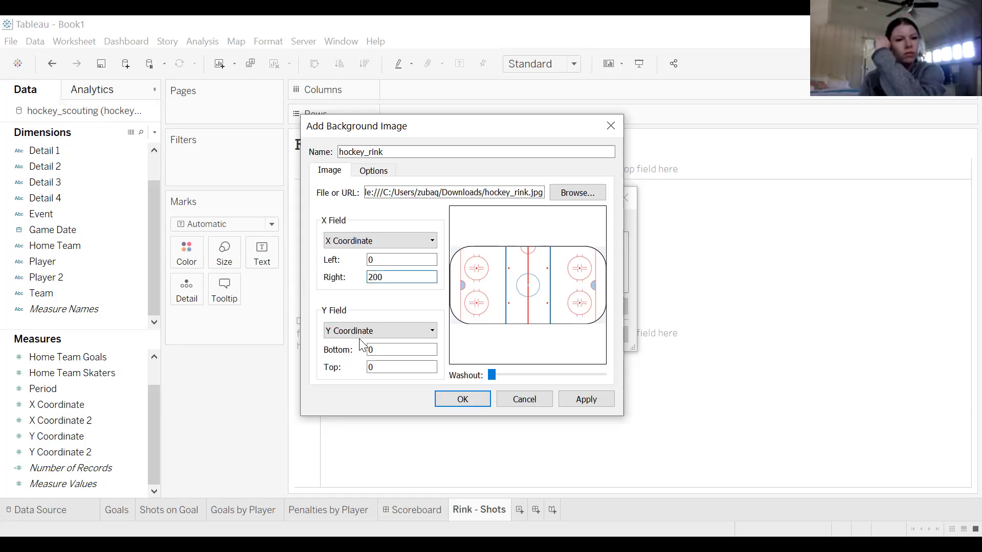
pyautogui.click(381, 350)
pyautogui.click(387, 367)
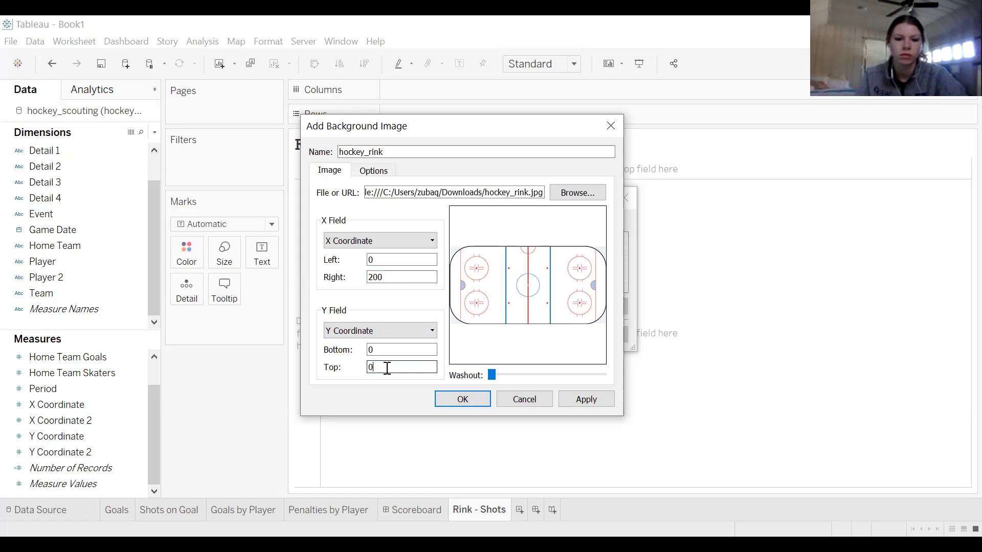
pyautogui.press('BackSpace')
pyautogui.write('85')
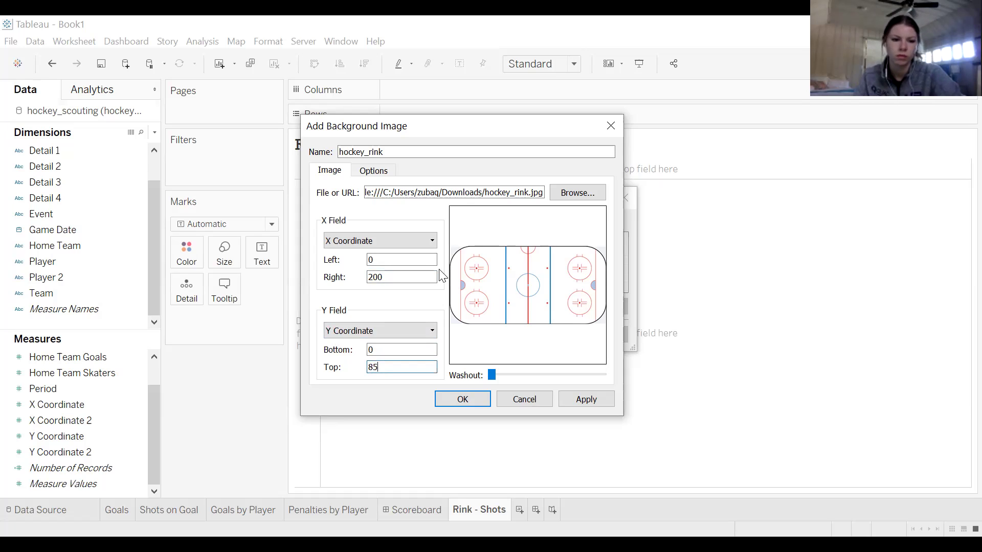
pyautogui.moveTo(493, 376); pyautogui.dragTo(450, 388)
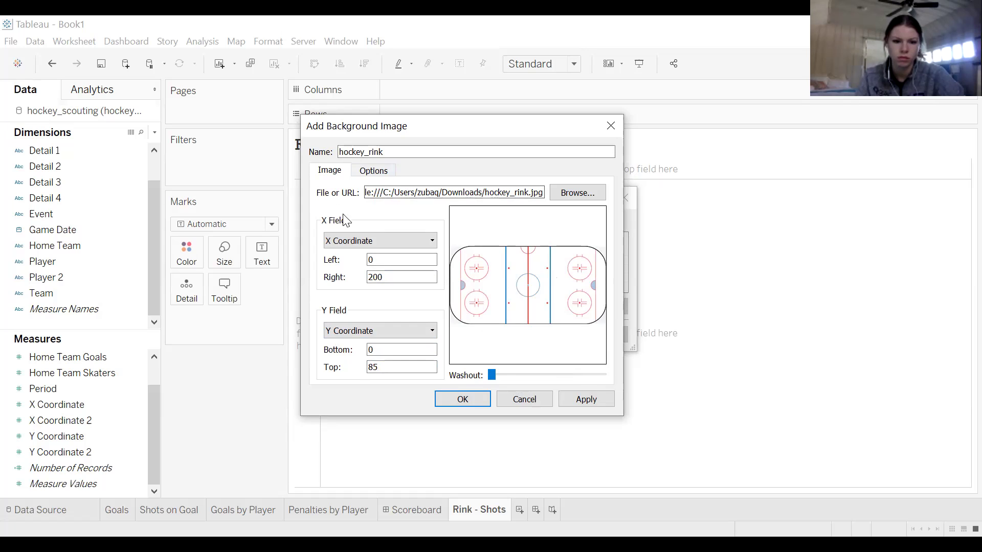
# Accept the hockey_rink background image with its current field assignments and extents, and finish the background image setup.
pyautogui.click(373, 174)
pyautogui.click(338, 171)
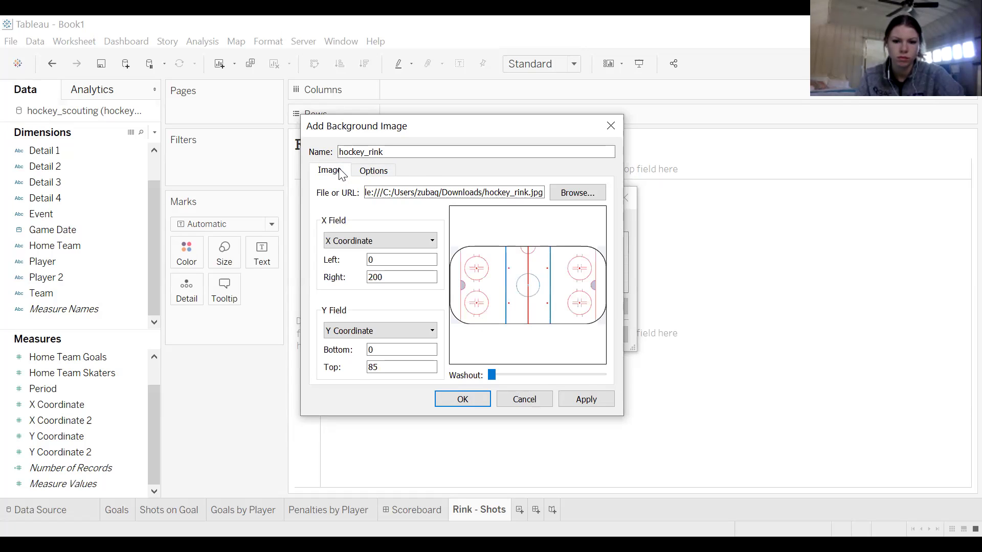
pyautogui.click(463, 401)
pyautogui.click(481, 336)
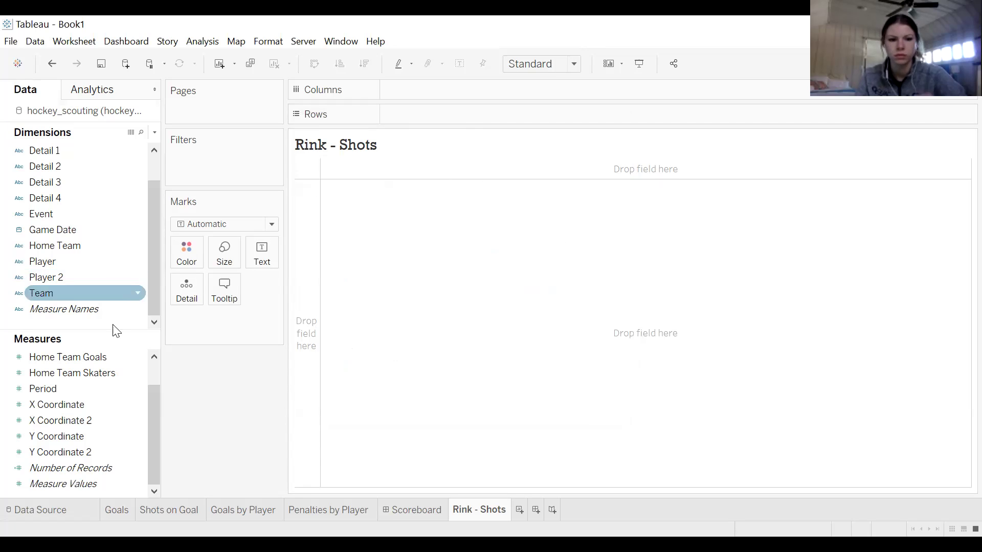
# Place X Coordinate on Rows and Y Coordinate on Columns of the Rink - Shots sheet.
pyautogui.click(78, 403)
pyautogui.click(79, 402)
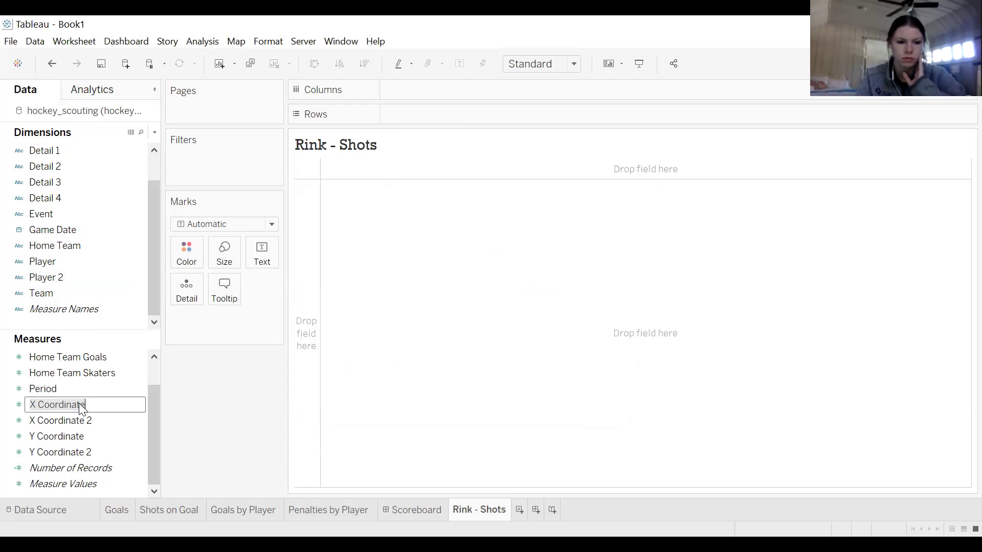
pyautogui.click(109, 417)
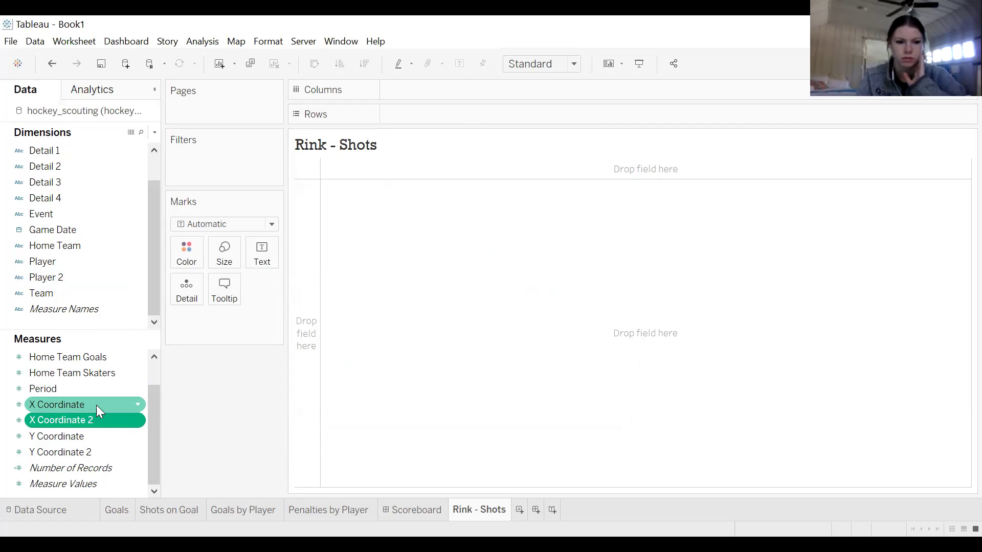
pyautogui.moveTo(93, 403); pyautogui.dragTo(511, 112)
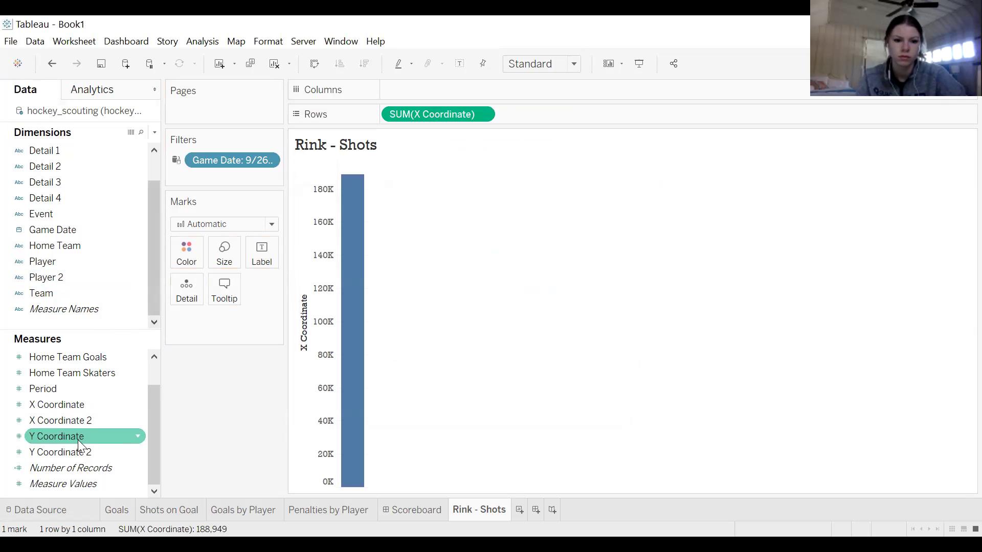
pyautogui.moveTo(70, 438); pyautogui.dragTo(469, 100)
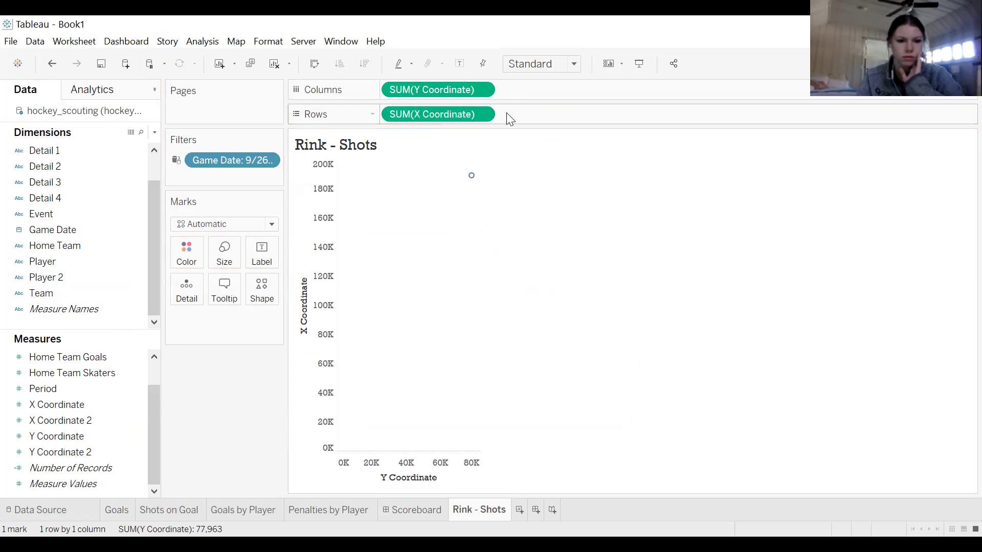
# Turn off measure aggregation and swap rows and columns so X Coordinate runs horizontally along the rink.
pyautogui.click(202, 42)
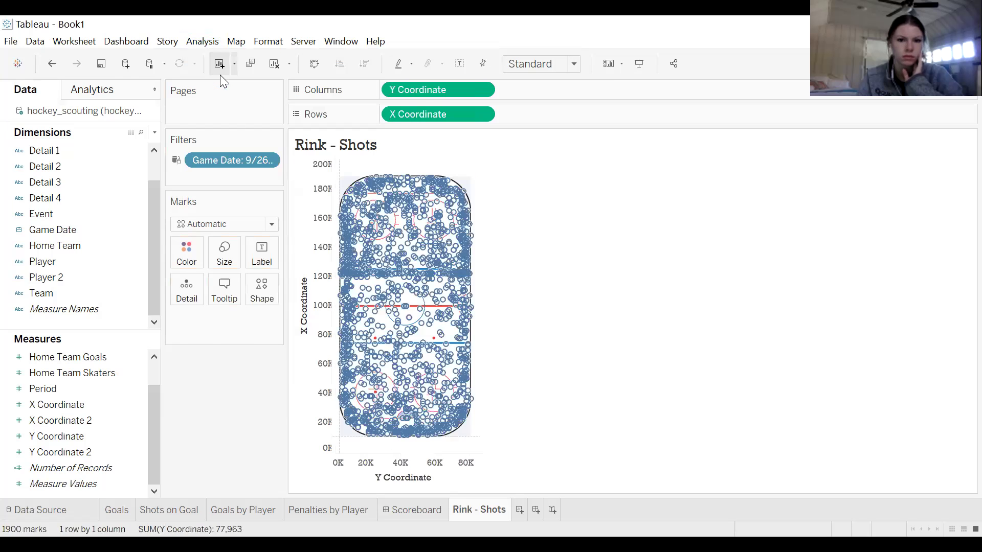
pyautogui.moveTo(441, 279)
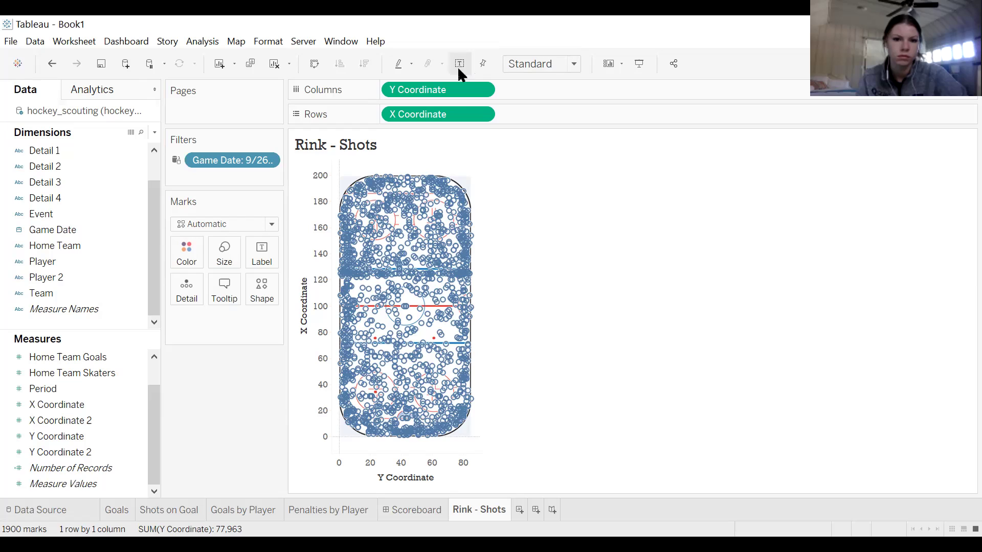
pyautogui.click(316, 63)
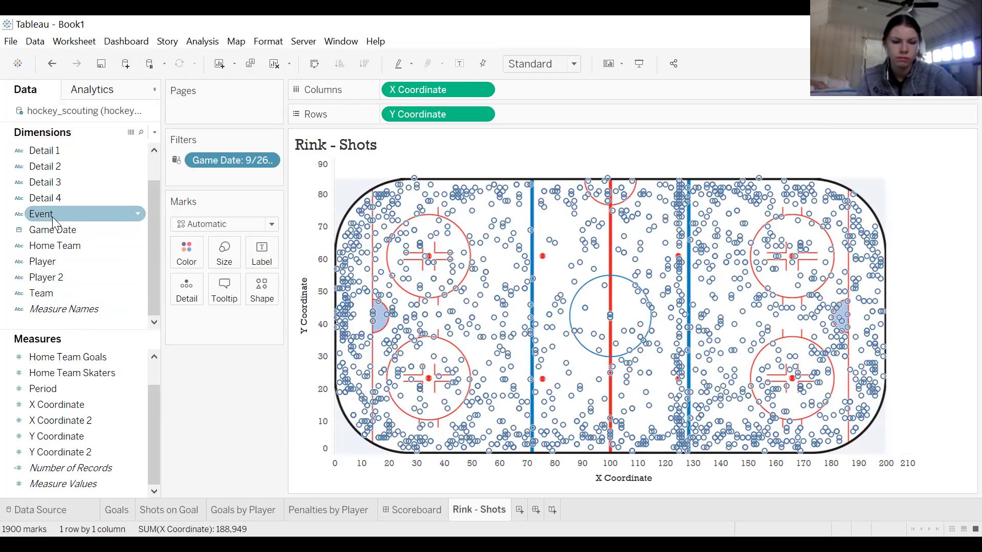
# Filter the sheet to the Goal and Shot events and to the Erie Otters team.
pyautogui.moveTo(53, 220); pyautogui.dragTo(273, 190)
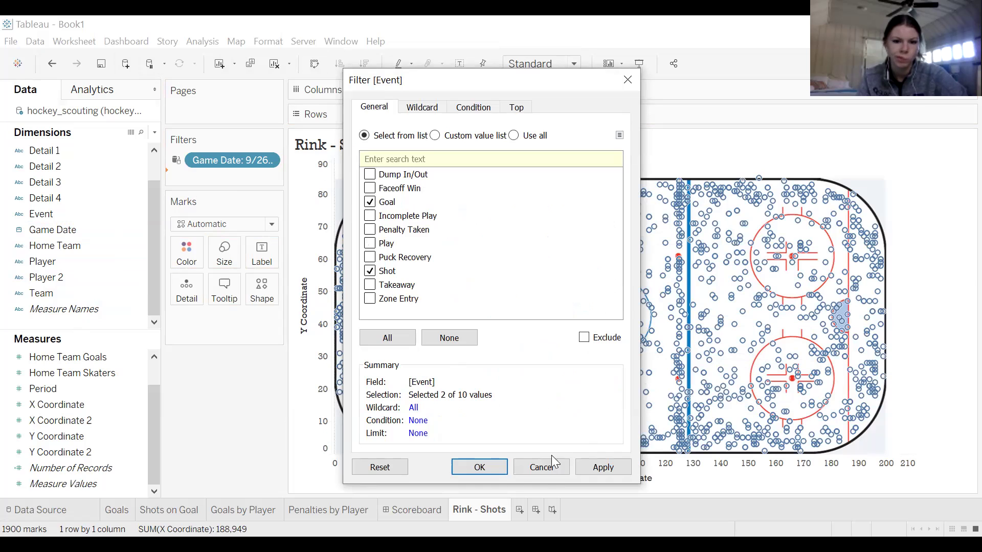
pyautogui.click(479, 467)
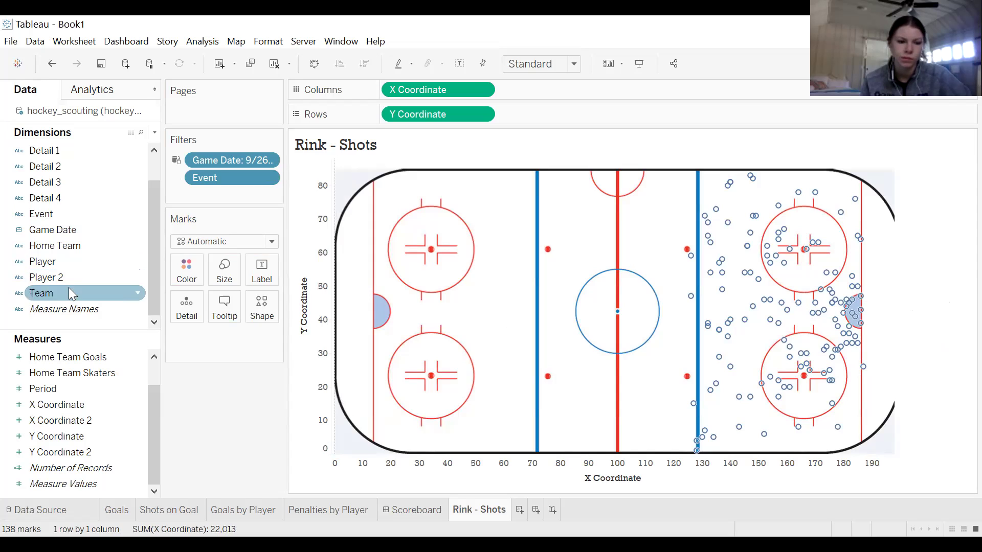
pyautogui.moveTo(67, 292); pyautogui.dragTo(207, 194)
pyautogui.click(369, 174)
pyautogui.click(588, 467)
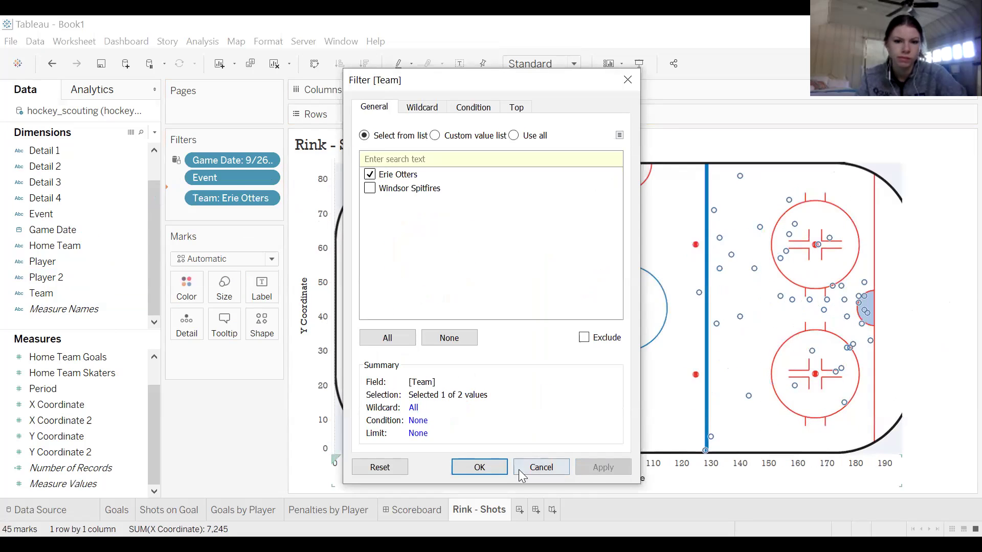
pyautogui.click(480, 467)
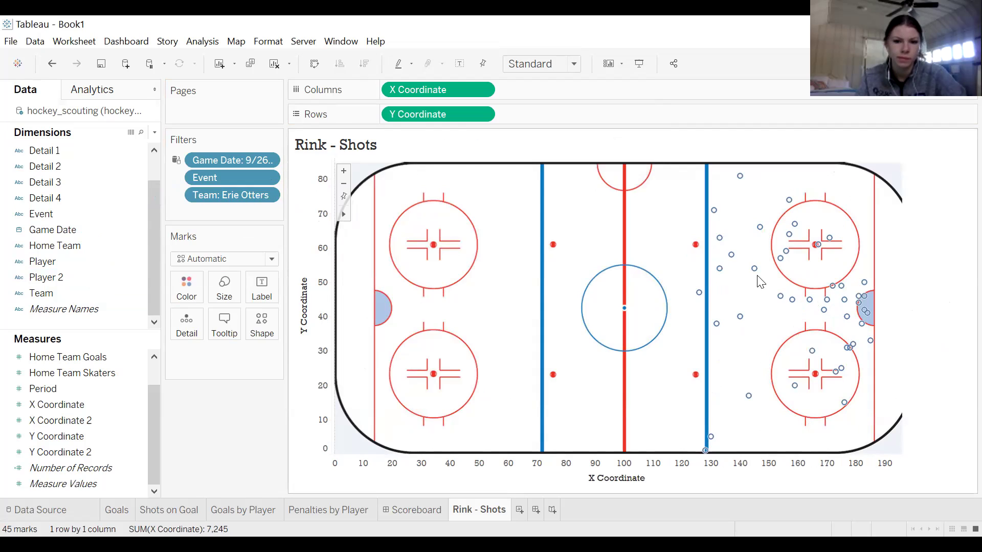
# Add the Player dimension to the tooltip of the shot marks.
pyautogui.moveTo(754, 269)
pyautogui.moveTo(749, 396)
pyautogui.moveTo(793, 391)
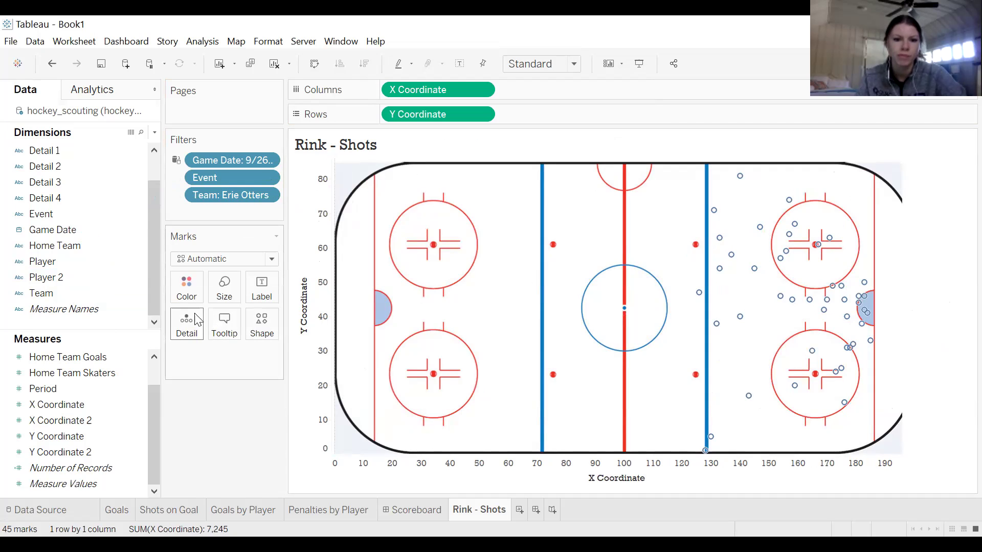
pyautogui.click(60, 262)
pyautogui.moveTo(59, 261); pyautogui.dragTo(228, 335)
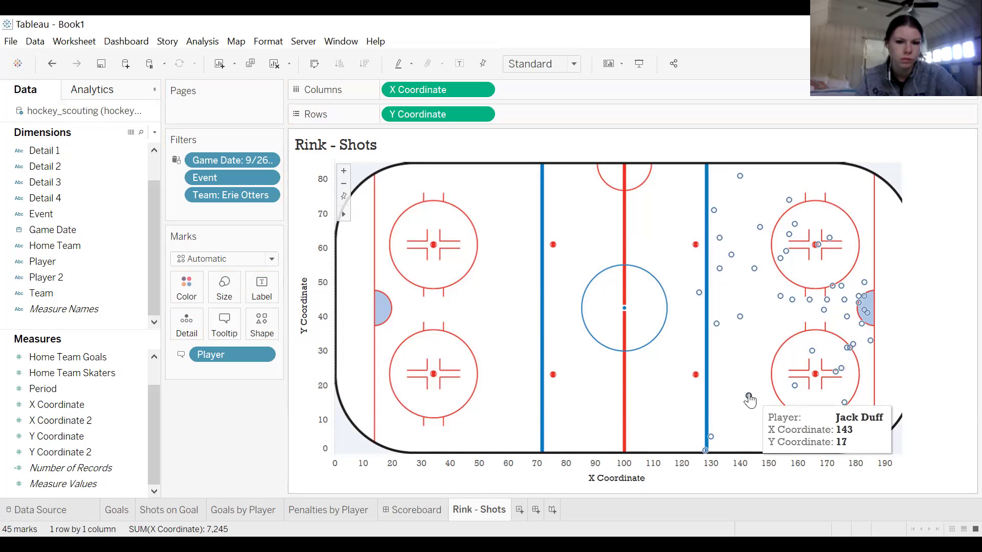
# Remove the X Coordinate and Y Coordinate lines from the marks' tooltip, keeping only the Player line.
pyautogui.click(225, 325)
pyautogui.click(622, 368)
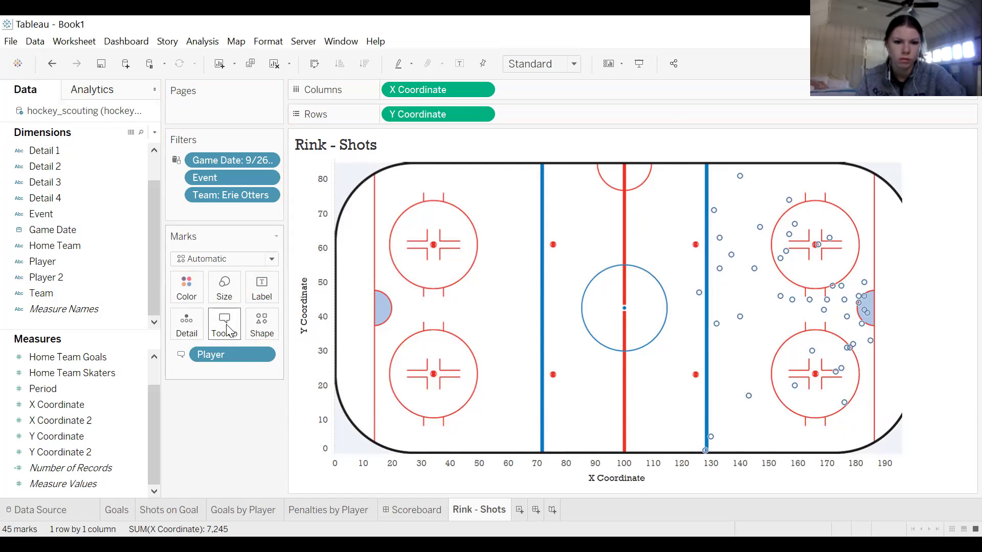
pyautogui.click(225, 324)
pyautogui.moveTo(439, 229); pyautogui.dragTo(328, 221)
pyautogui.press('BackSpace')
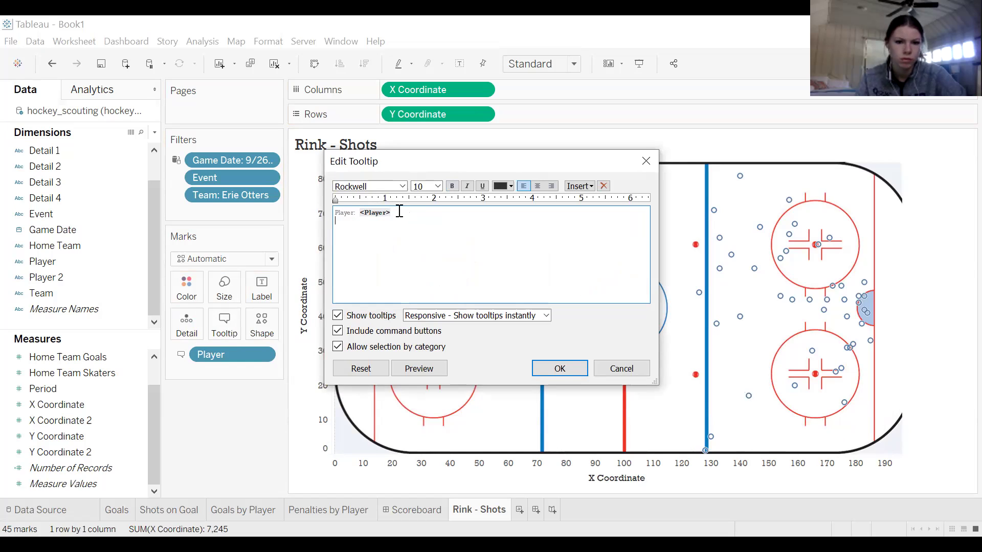
pyautogui.click(569, 368)
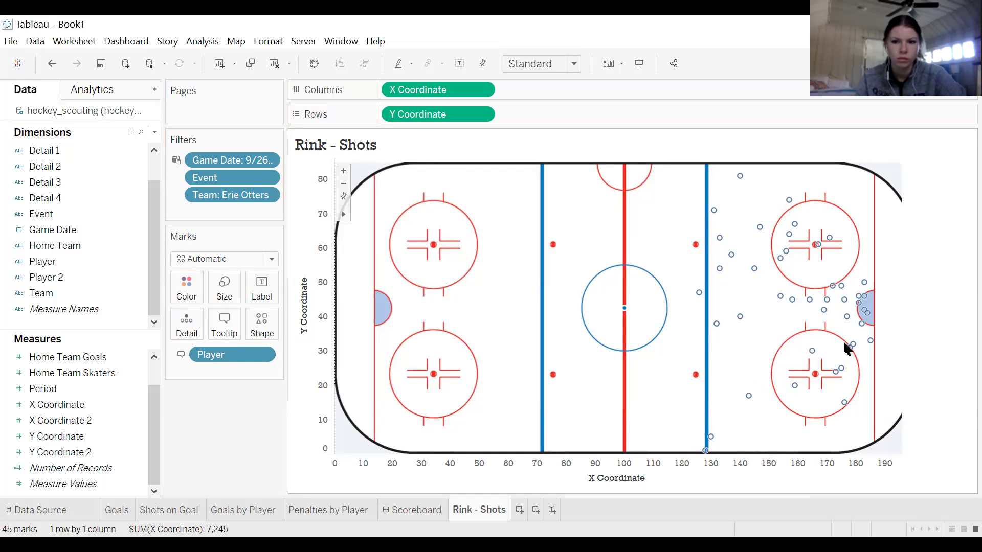
pyautogui.moveTo(825, 318)
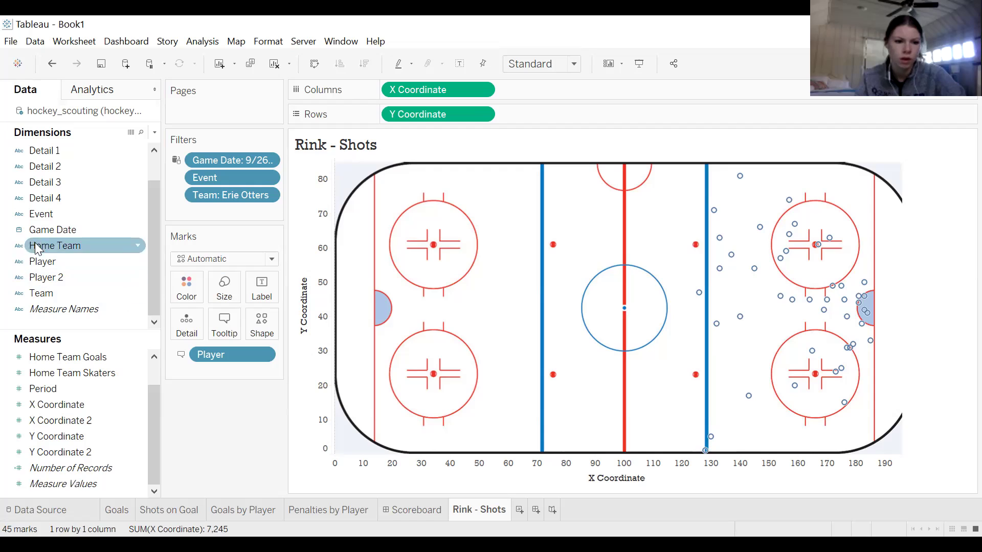
# Color the rink marks by Event, and compare the plotted goals with the Scoreboard dashboard.
pyautogui.click(70, 215)
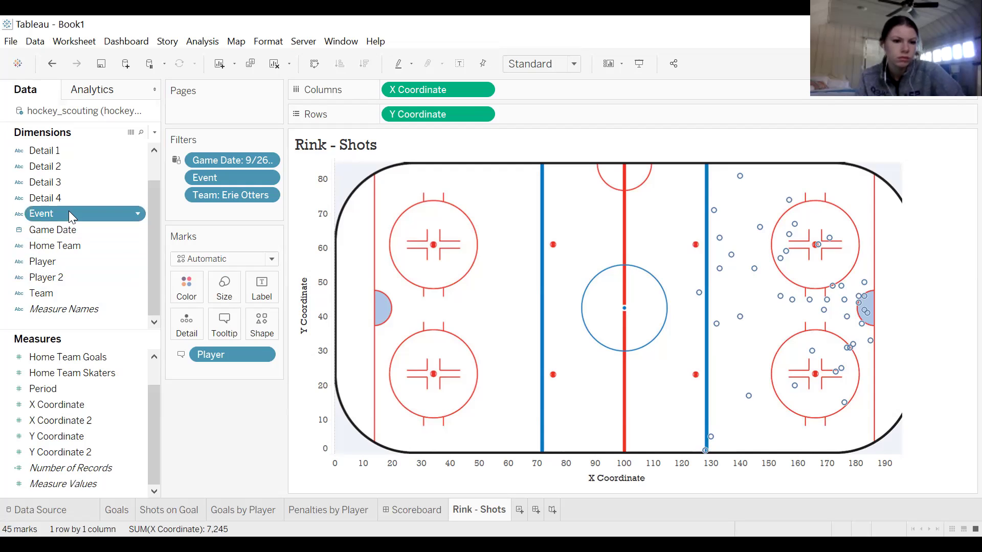
pyautogui.moveTo(68, 211); pyautogui.dragTo(187, 296)
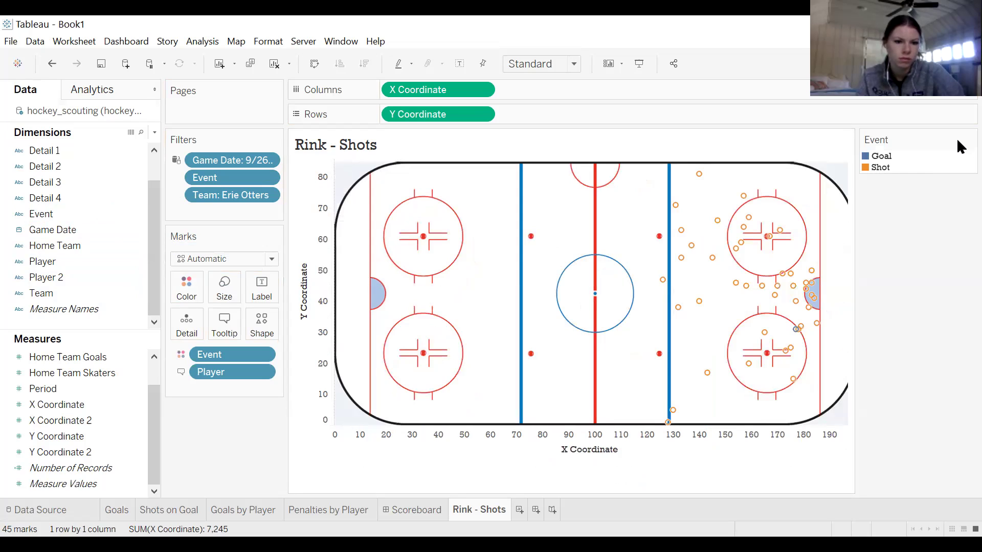
pyautogui.moveTo(796, 332)
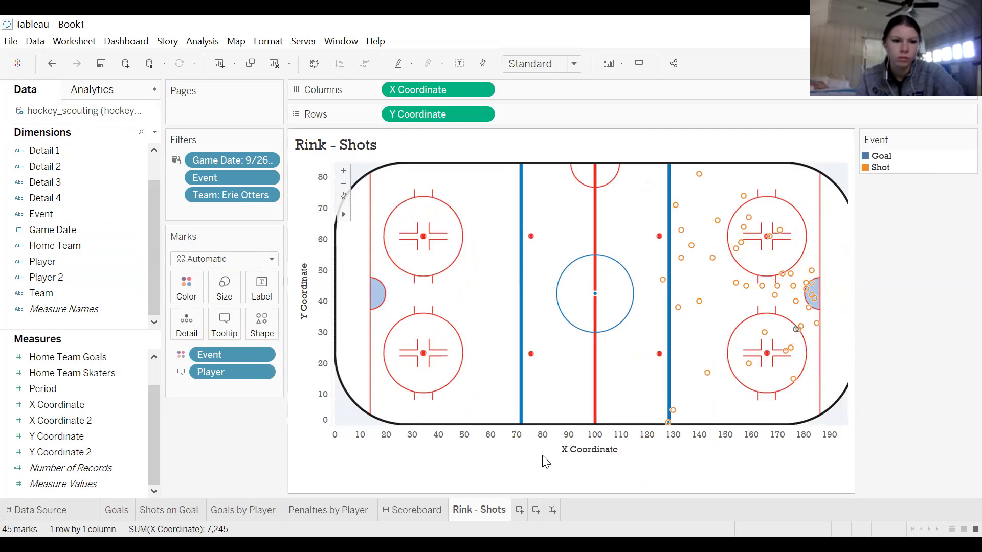
pyautogui.click(425, 512)
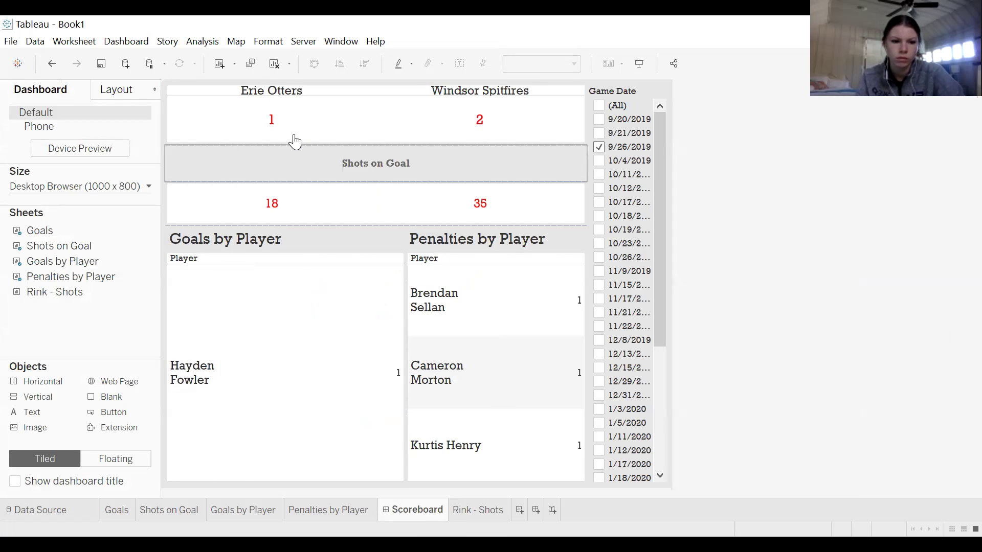
pyautogui.click(471, 516)
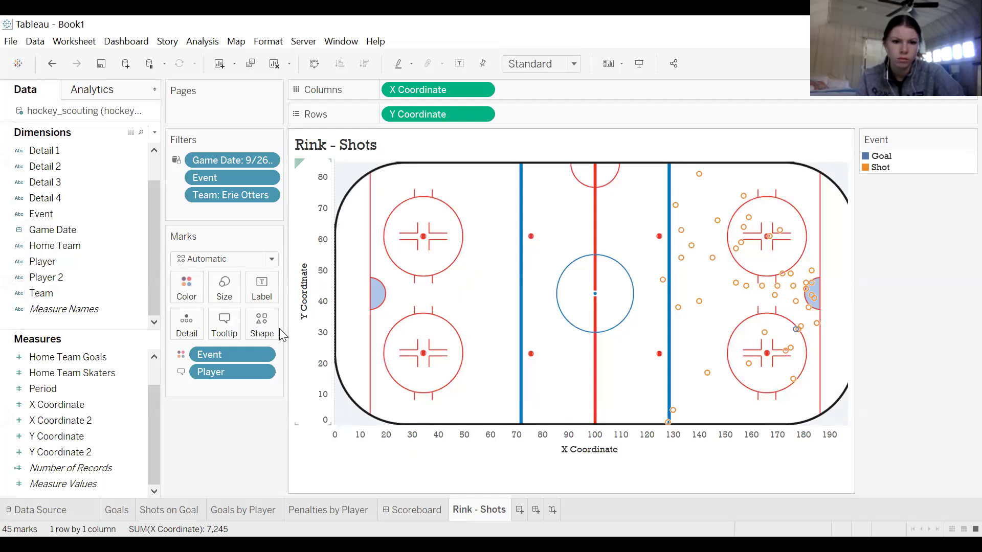
# Try the right-pointing triangle and asterisk mark shapes, and settle on filled circles for the rink marks.
pyautogui.click(264, 325)
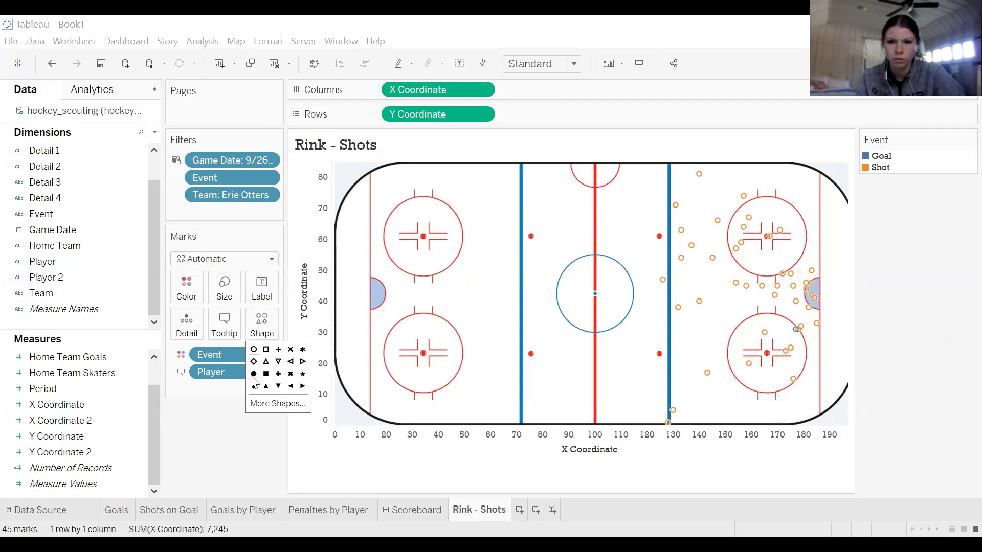
pyautogui.click(253, 375)
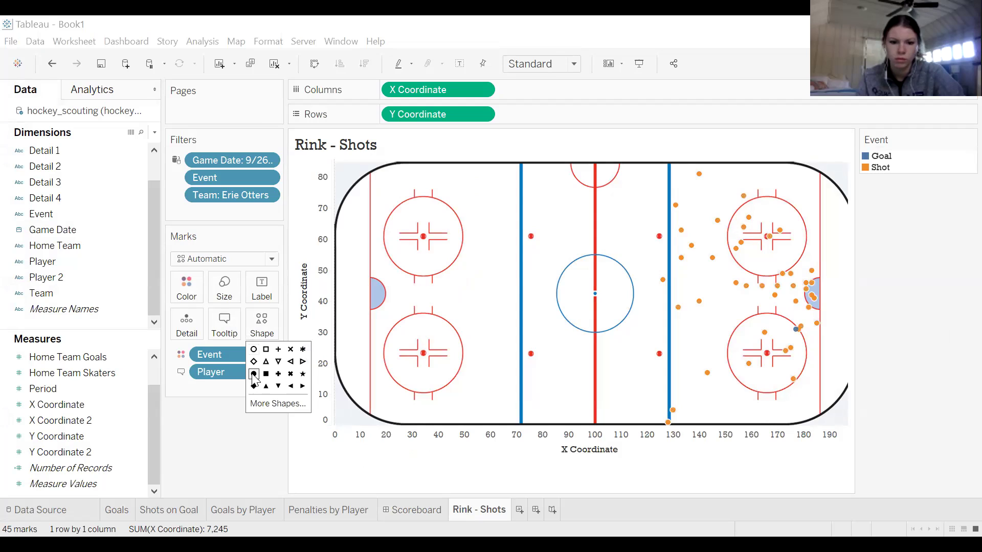
pyautogui.click(302, 386)
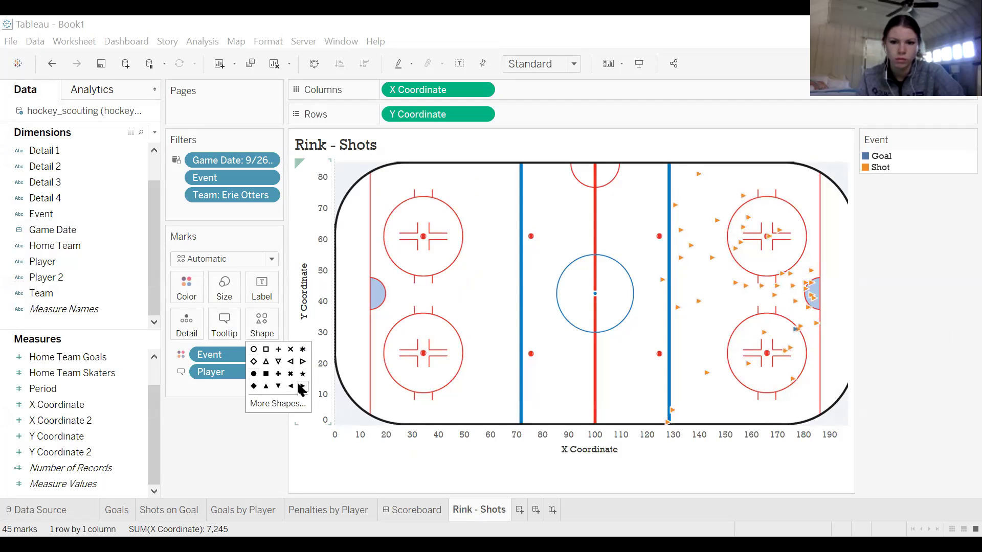
pyautogui.click(302, 349)
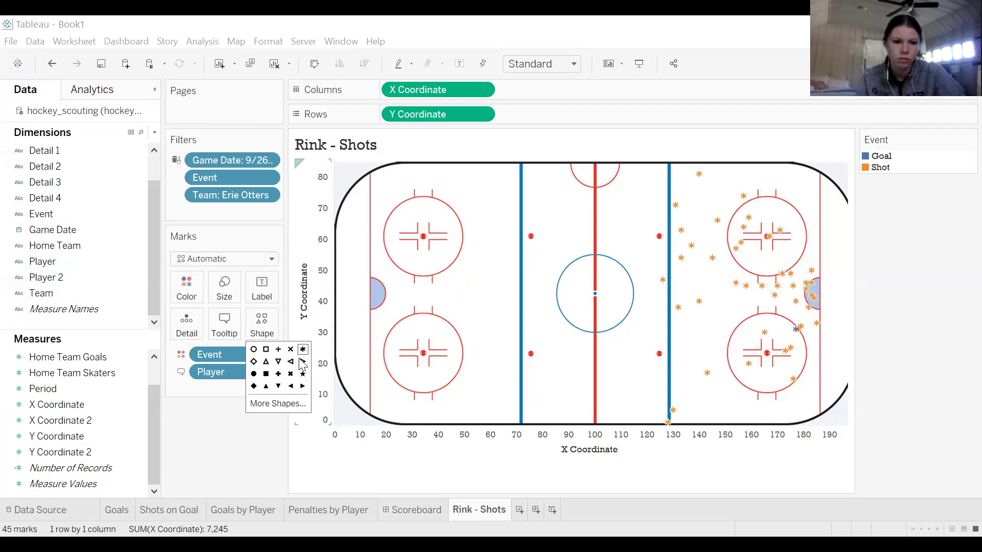
pyautogui.click(254, 374)
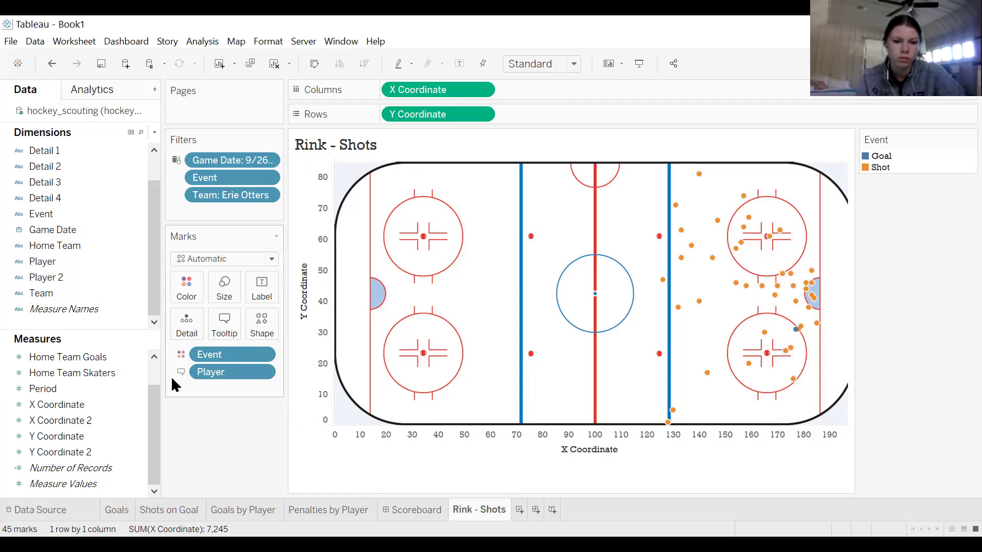
# Set the Event colors to red for Shot and green for Goal using the Automatic palette.
pyautogui.click(196, 298)
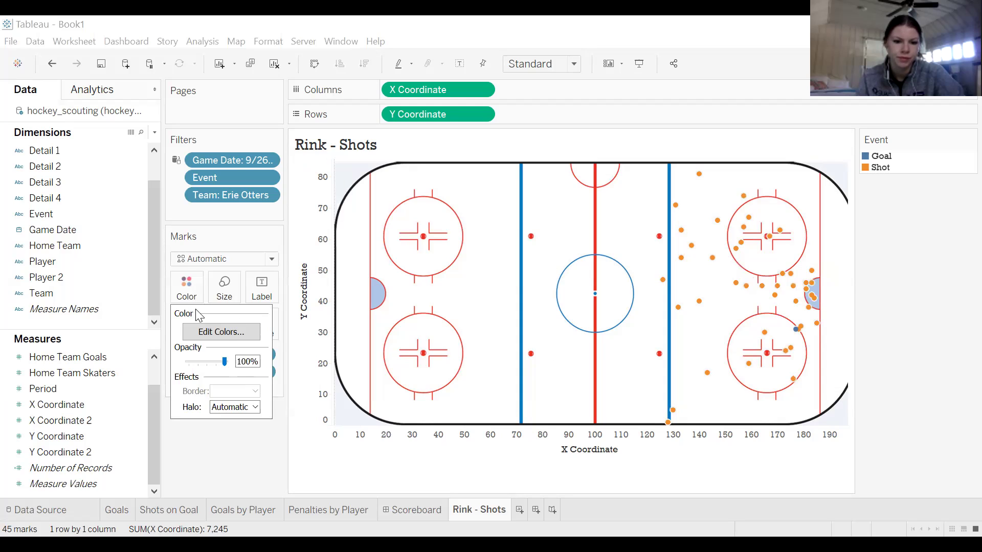
pyautogui.click(233, 333)
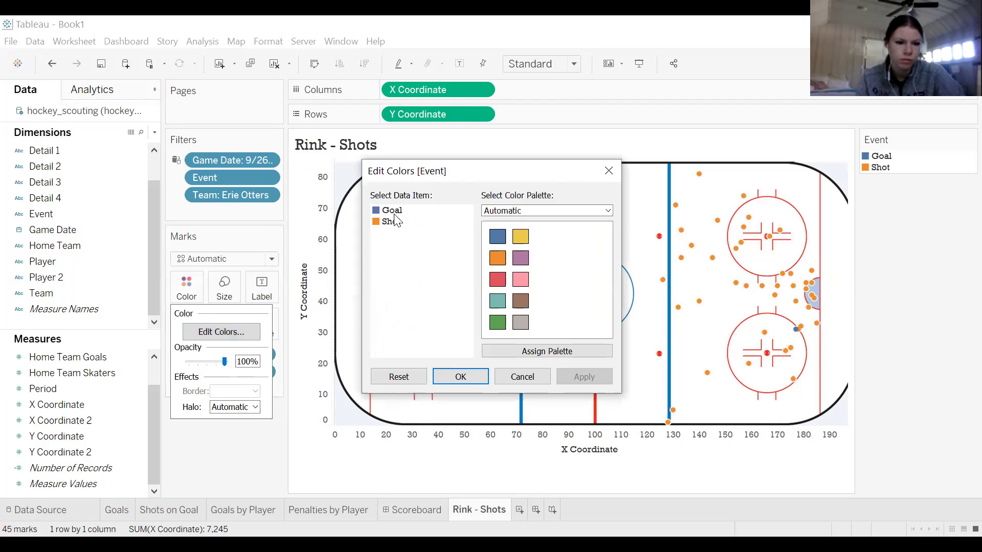
pyautogui.click(389, 222)
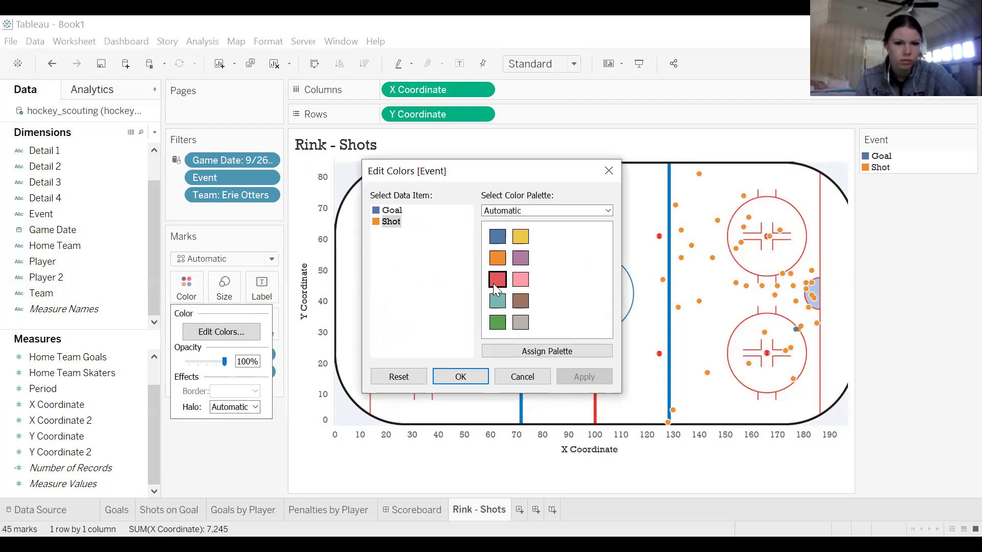
pyautogui.click(497, 279)
pyautogui.click(391, 210)
pyautogui.click(497, 322)
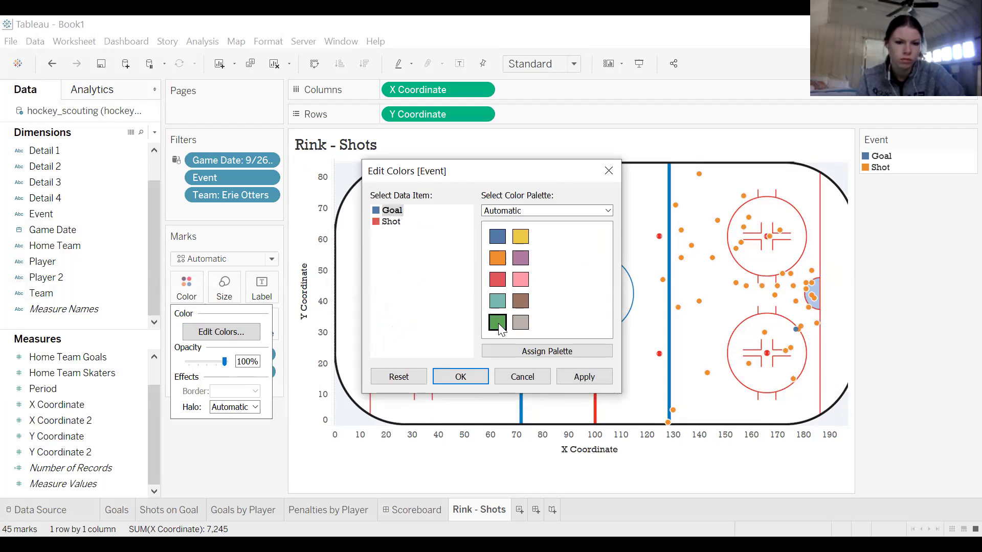
pyautogui.click(578, 377)
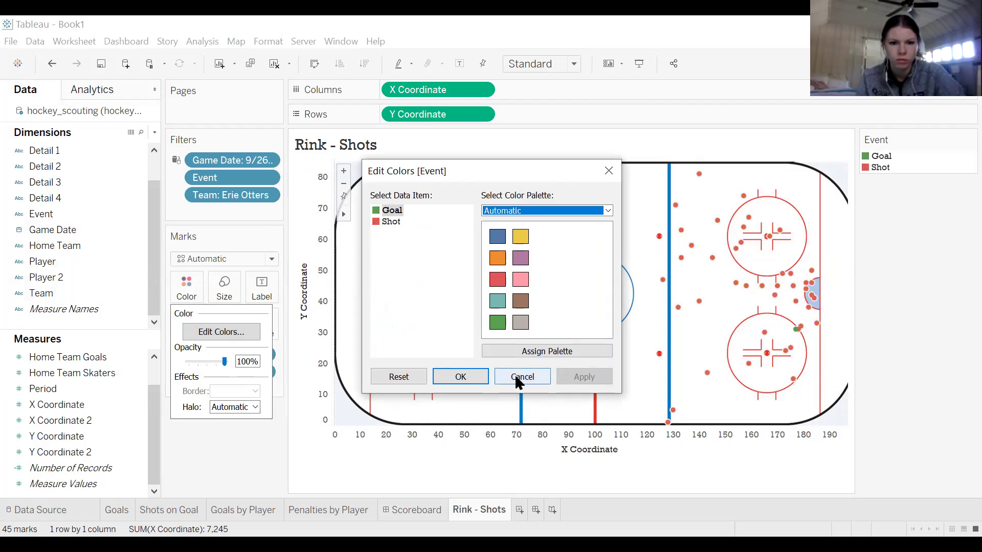
pyautogui.click(460, 377)
pyautogui.moveTo(801, 340)
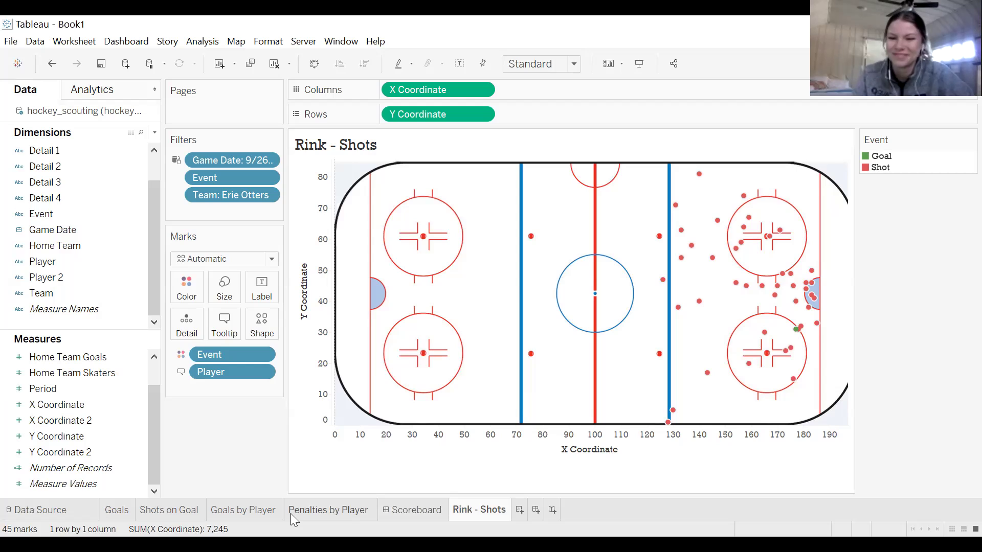
pyautogui.moveTo(294, 513)
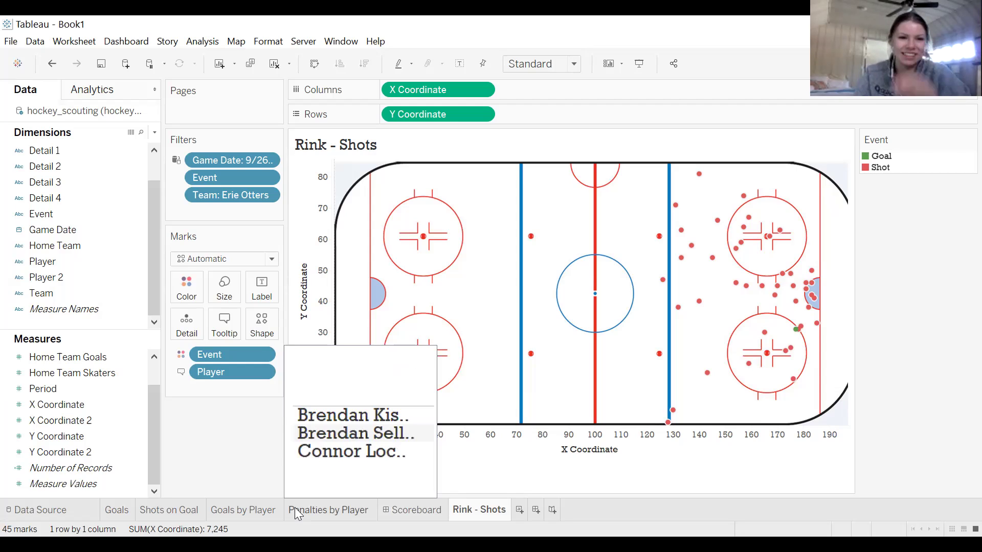